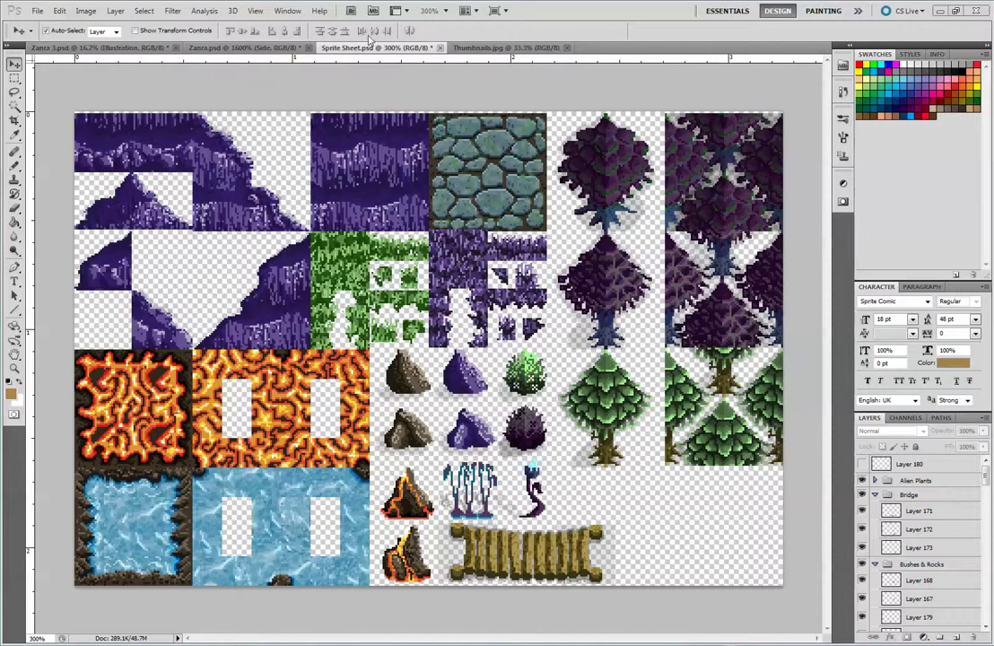
# - View the numbered character concept sketches in Thumbnails.jpg
pyautogui.click(485, 47)
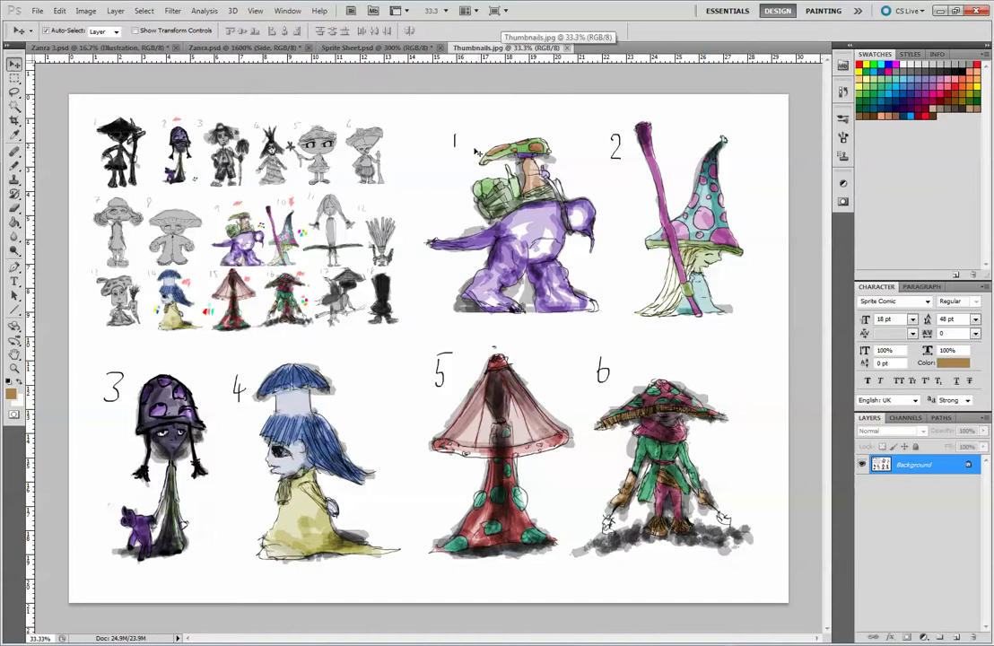
pyautogui.click(14, 166)
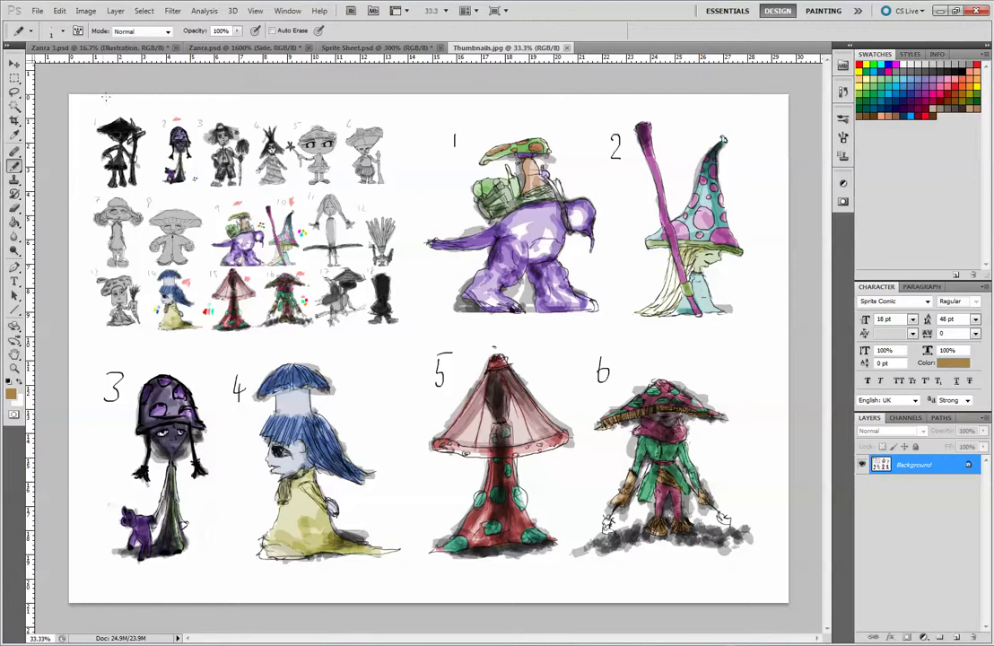
pyautogui.click(14, 64)
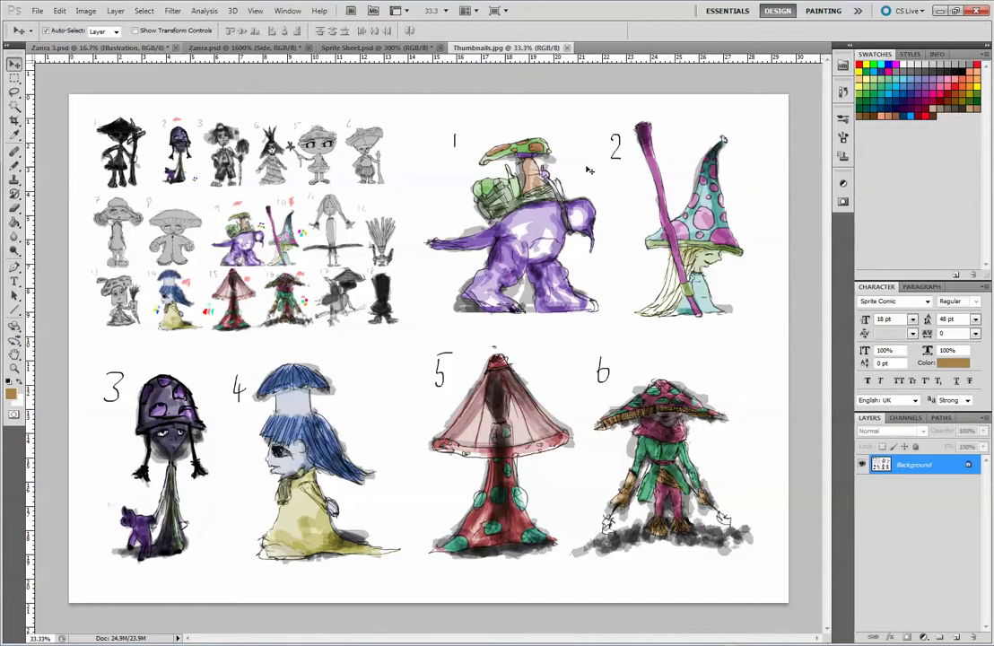
# - In Zanra 3.psd, preview the Original Concept group, Illustration group and Staff Sketch layer one at a time, hiding each again
pyautogui.click(73, 47)
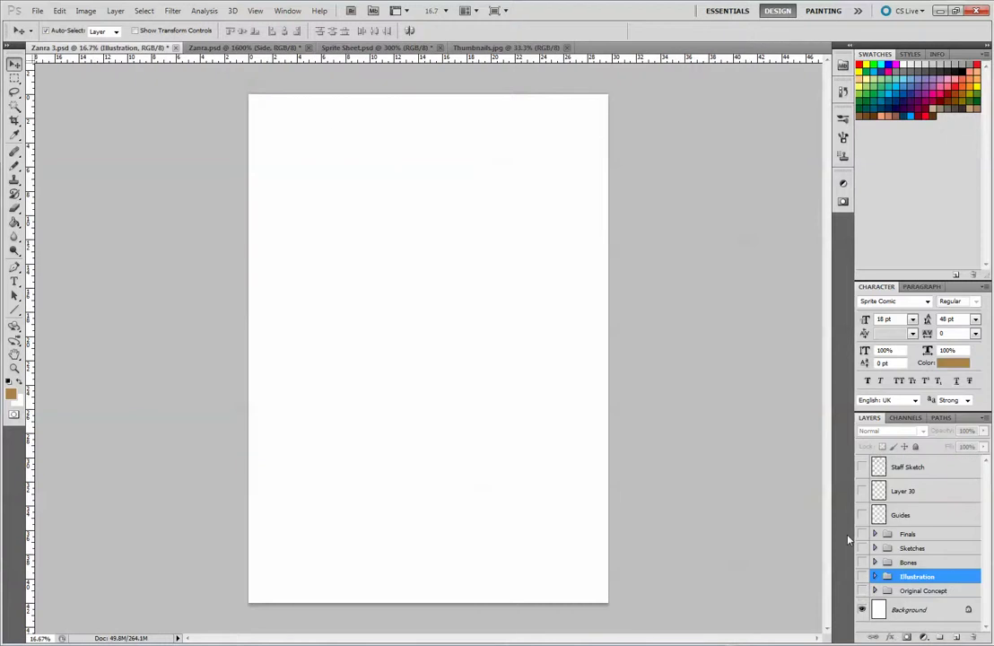
pyautogui.click(863, 591)
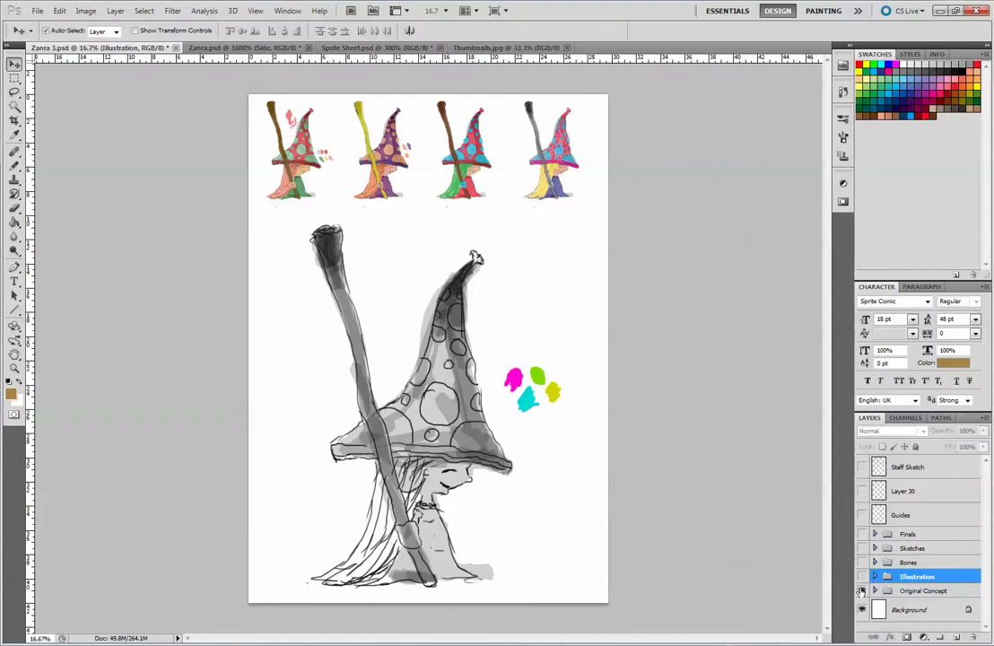
pyautogui.click(866, 591)
pyautogui.click(864, 577)
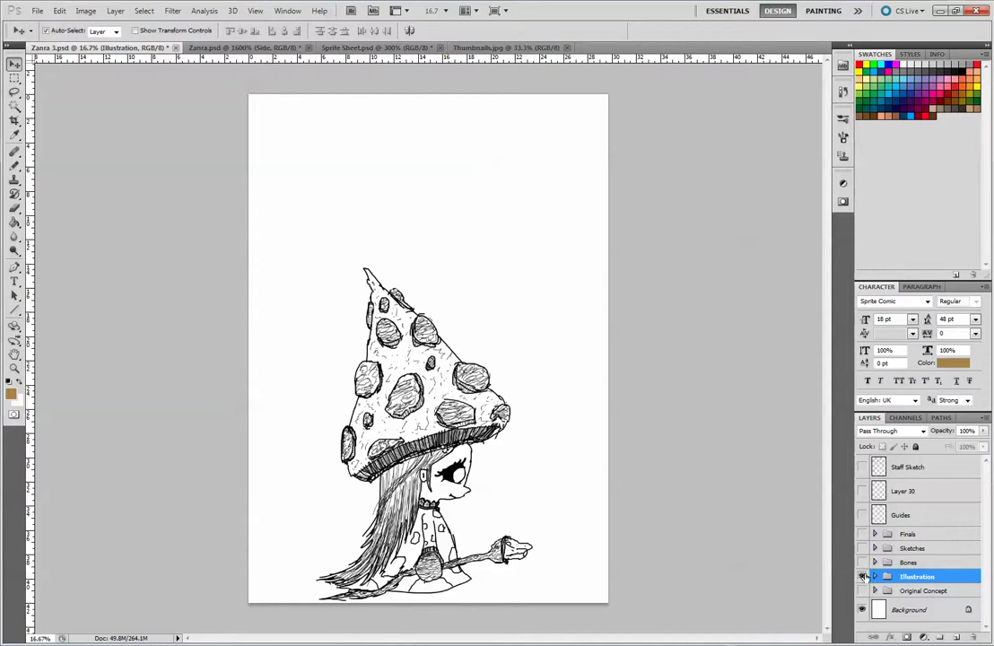
pyautogui.click(864, 576)
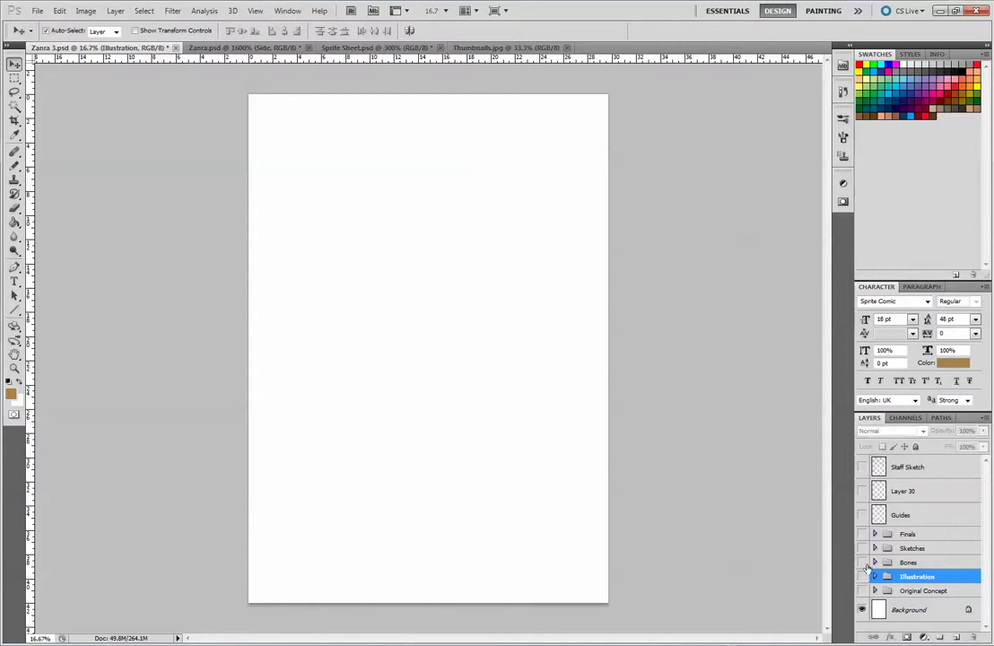
pyautogui.click(862, 467)
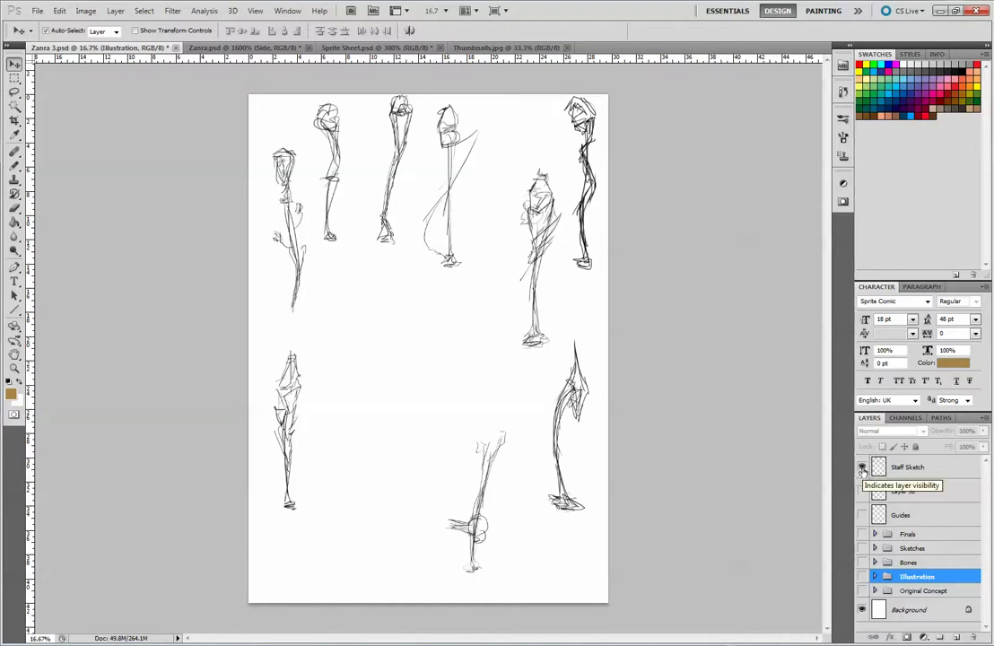
pyautogui.click(862, 467)
# - Show the Finals group with the finished line art over the white background in Zanra 3.psd
pyautogui.click(863, 534)
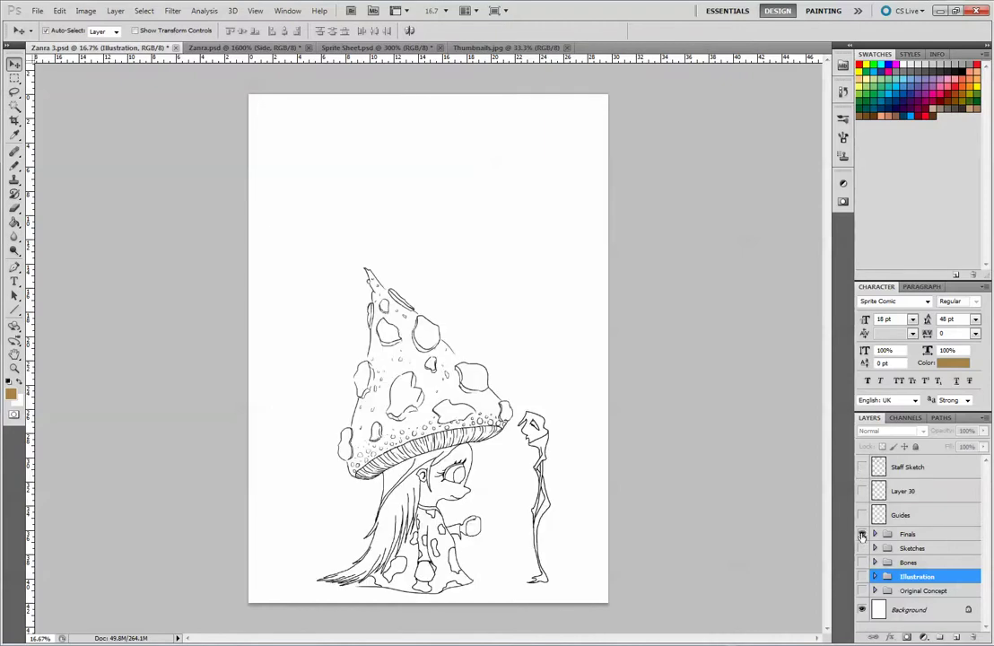
pyautogui.click(862, 611)
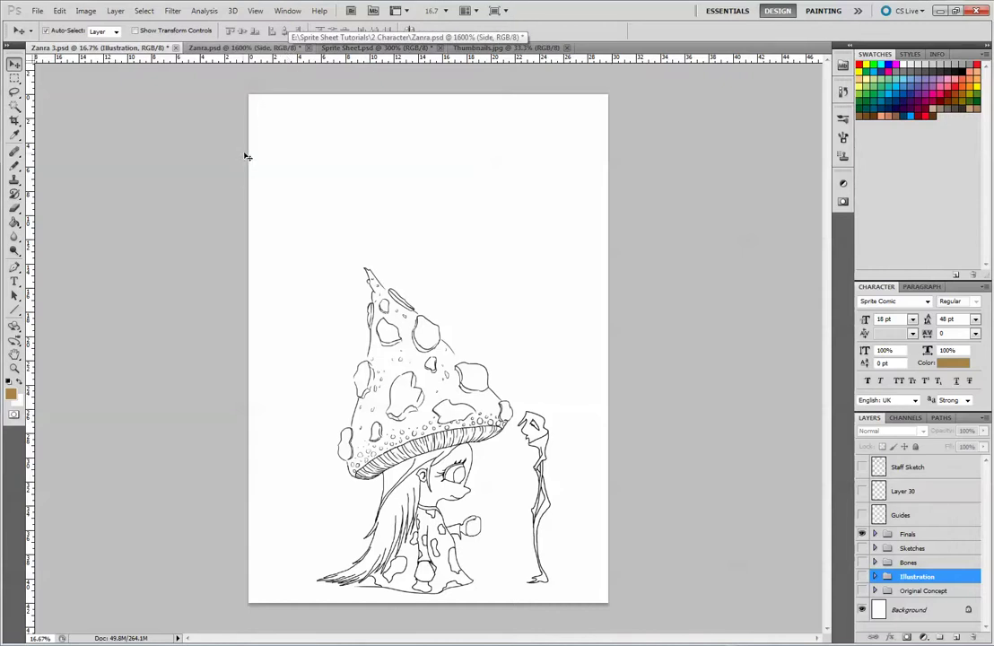
# - View the coloured side-view sprite in Zanra.psd reduced to 500% zoom
pyautogui.click(231, 48)
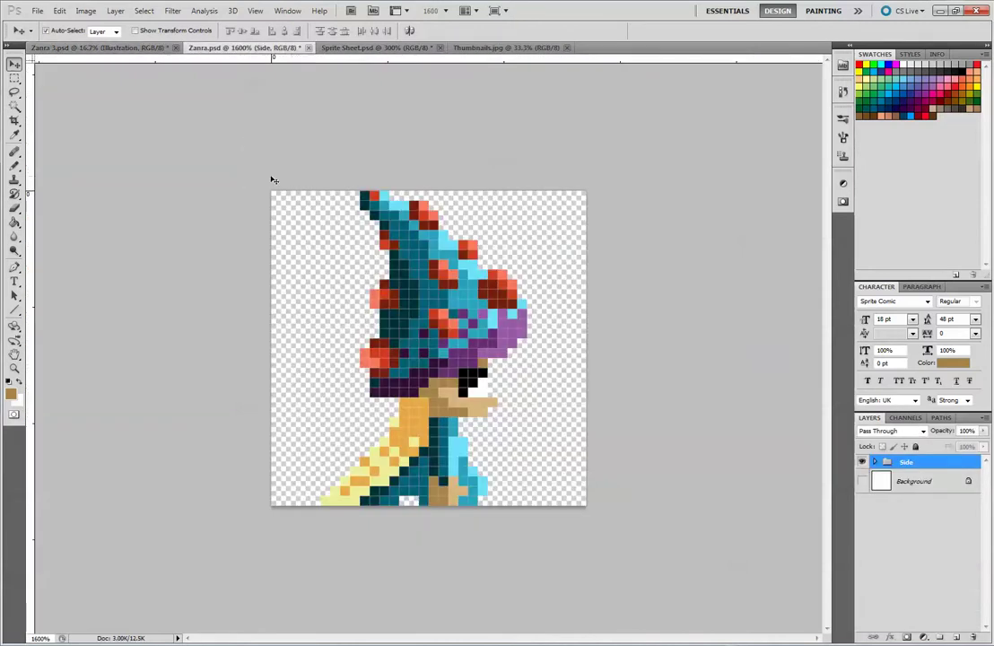
pyautogui.hotkey('ctrl', '-')
pyautogui.hotkey('ctrl', '-')
pyautogui.hotkey('ctrl', '-')
pyautogui.hotkey('ctrl', '-')
pyautogui.hotkey('ctrl', '-')
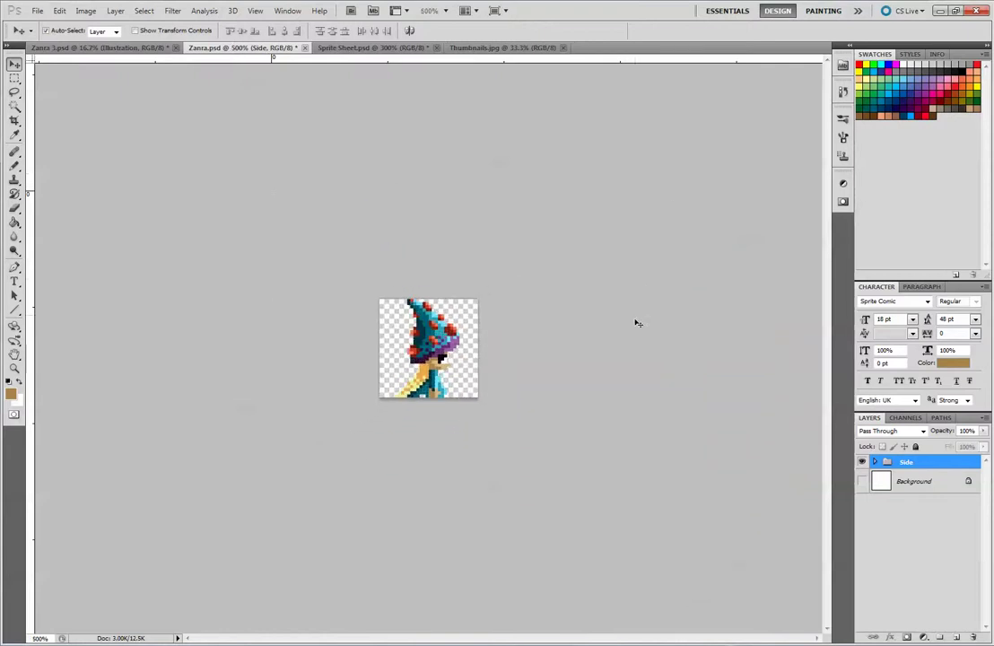
# - Create a new 32 × 32 pixel RGB document at 300 pixels/inch with a white background
pyautogui.click(106, 45)
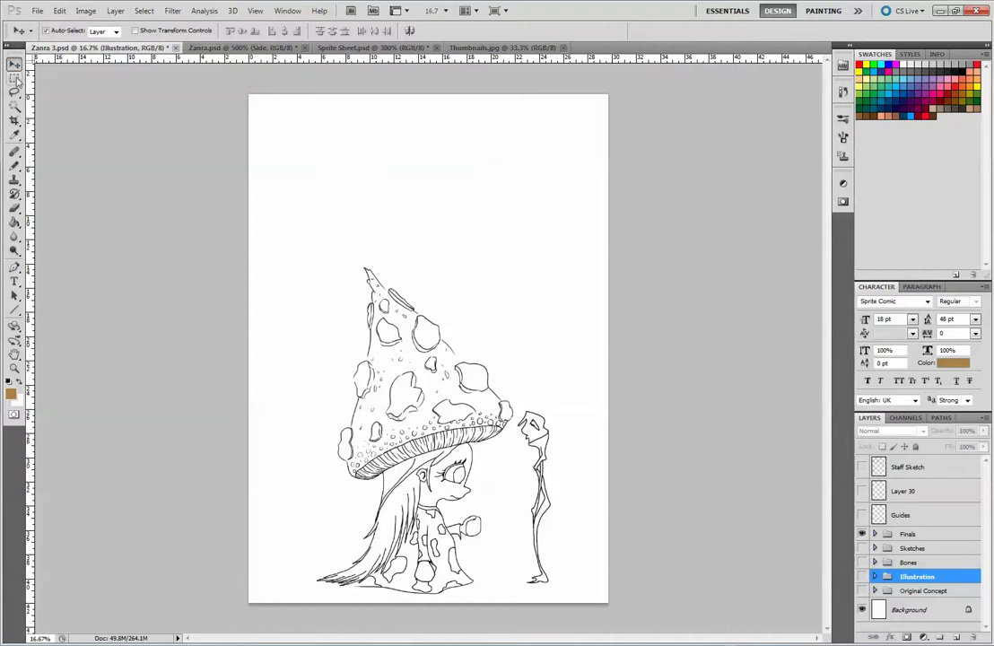
pyautogui.press('m')
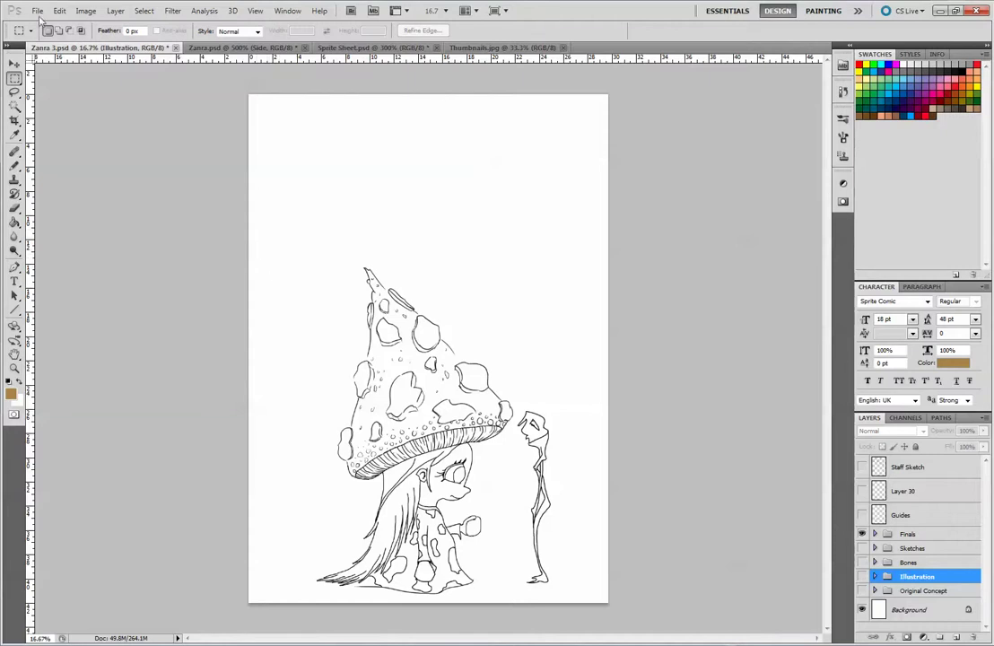
pyautogui.click(37, 12)
pyautogui.click(50, 23)
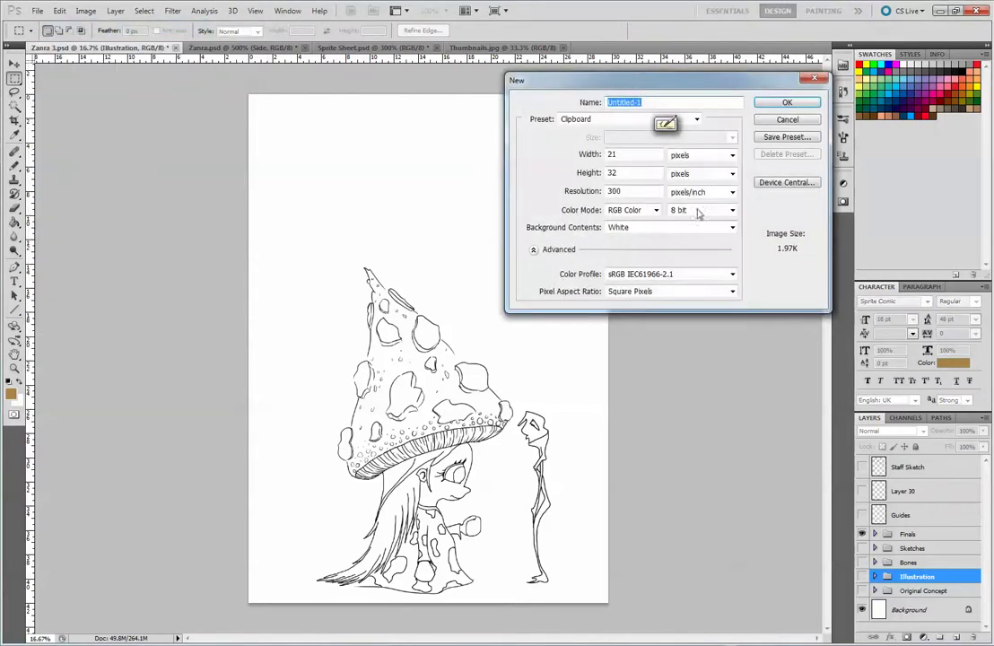
pyautogui.press('Tab')
pyautogui.press('Tab')
pyautogui.write('32')
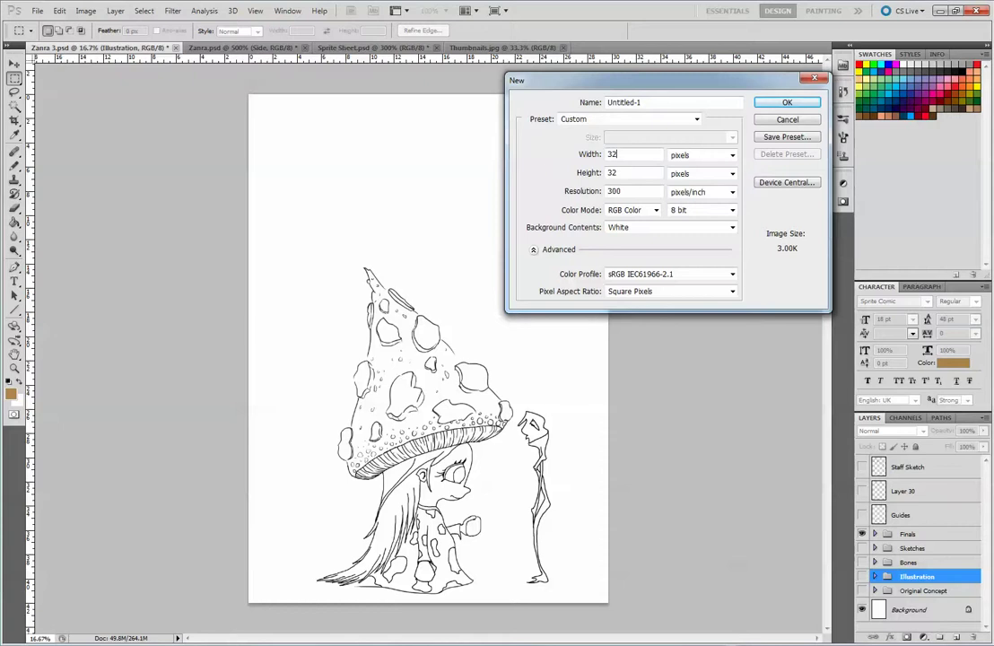
pyautogui.press('Return')
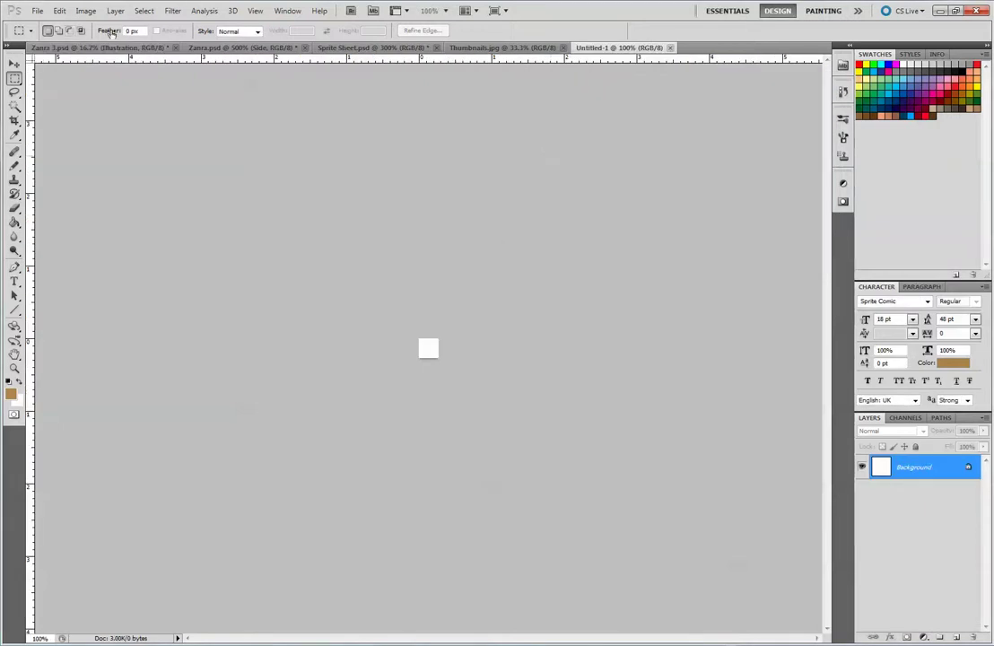
# - Look over the tiles in Sprite Sheet.psd, and return to the blank document fitted to the window
pyautogui.click(403, 49)
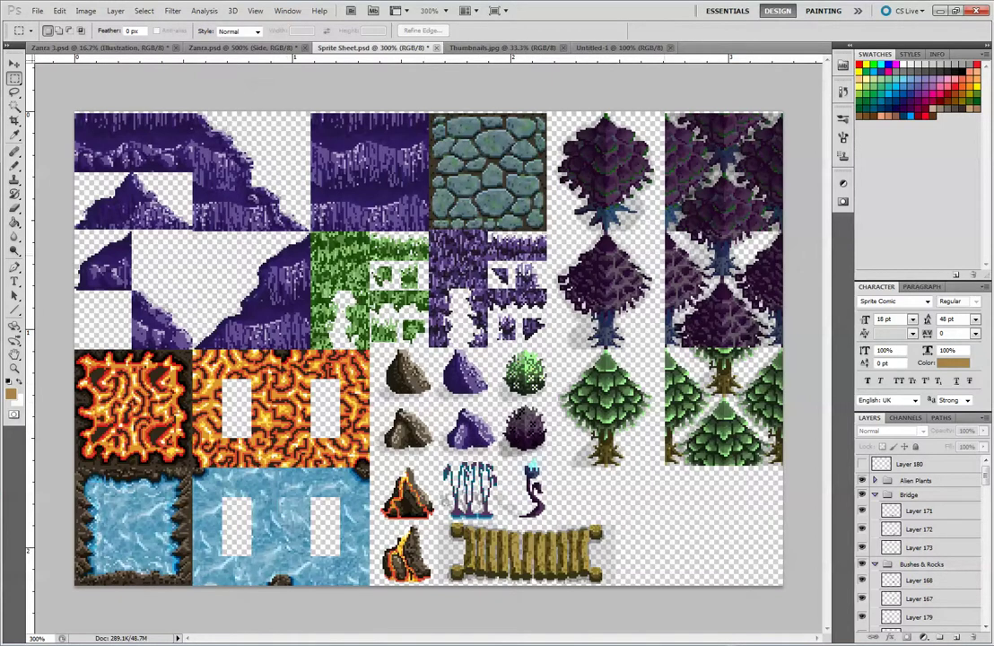
pyautogui.click(592, 48)
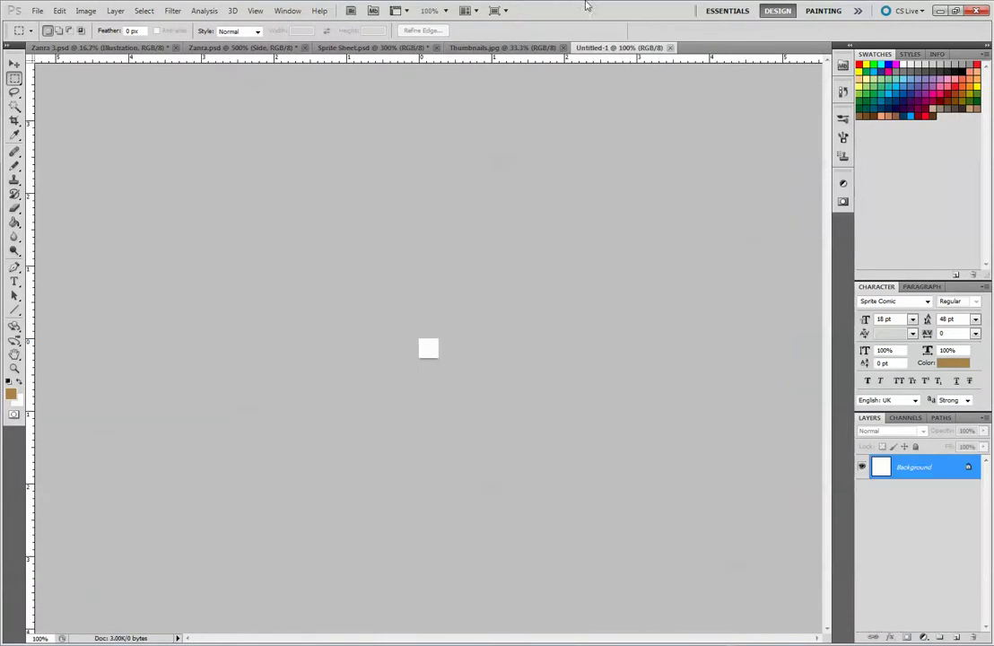
pyautogui.hotkey('ctrl', '0')
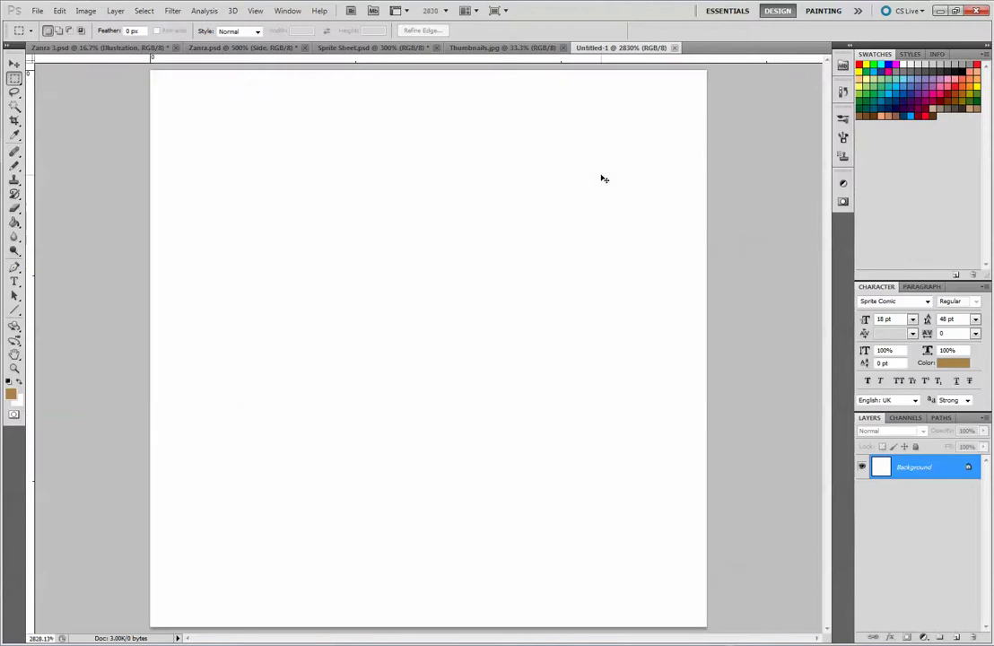
# - Select the mushroom-hat character in Zanra 3.psd with a rectangular marquee that excludes the staff, and copy its merged artwork
pyautogui.click(64, 47)
pyautogui.moveTo(260, 253)
pyautogui.mouseDown()
pyautogui.moveTo(344, 313)
pyautogui.moveTo(516, 614)
pyautogui.mouseUp()
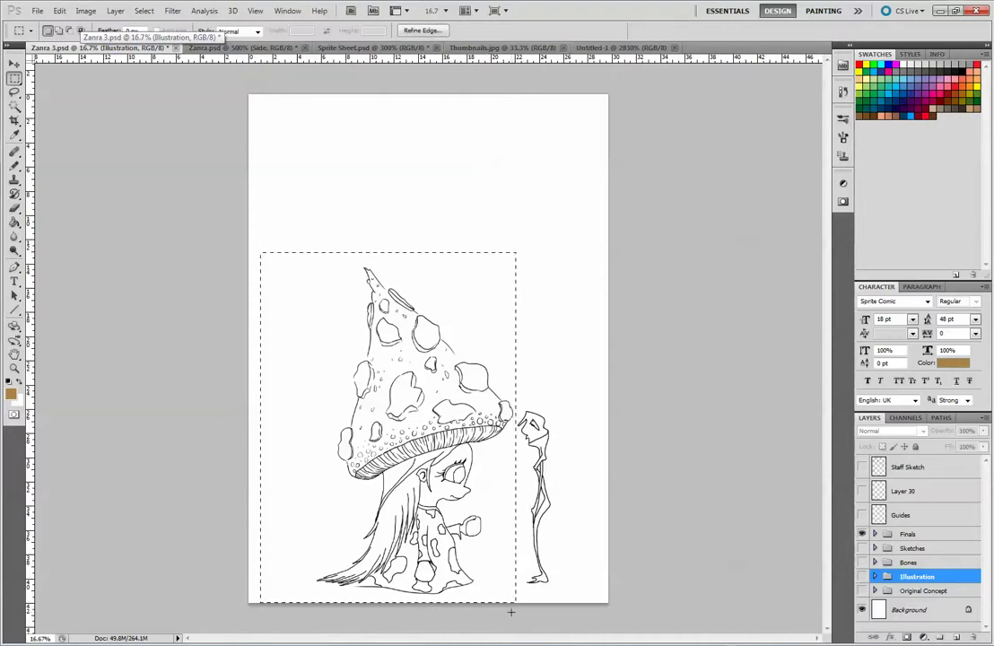
pyautogui.click(403, 248)
pyautogui.moveTo(305, 263)
pyautogui.mouseDown()
pyautogui.moveTo(384, 348)
pyautogui.moveTo(516, 630)
pyautogui.mouseUp()
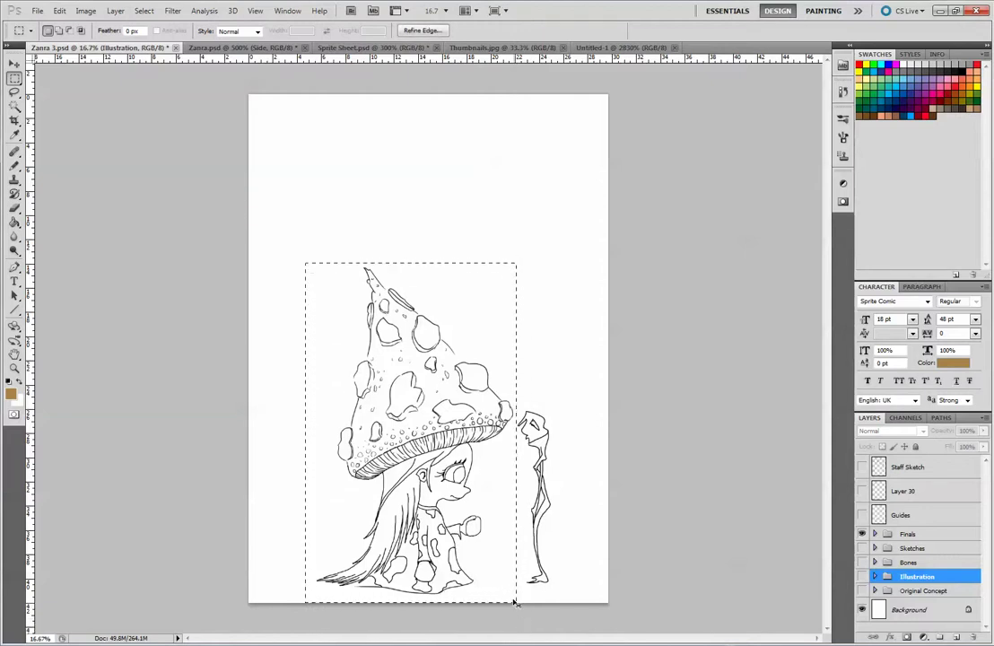
# - Paste the copied character drawing into the 32 × 32 pixel document as a new layer
pyautogui.click(619, 48)
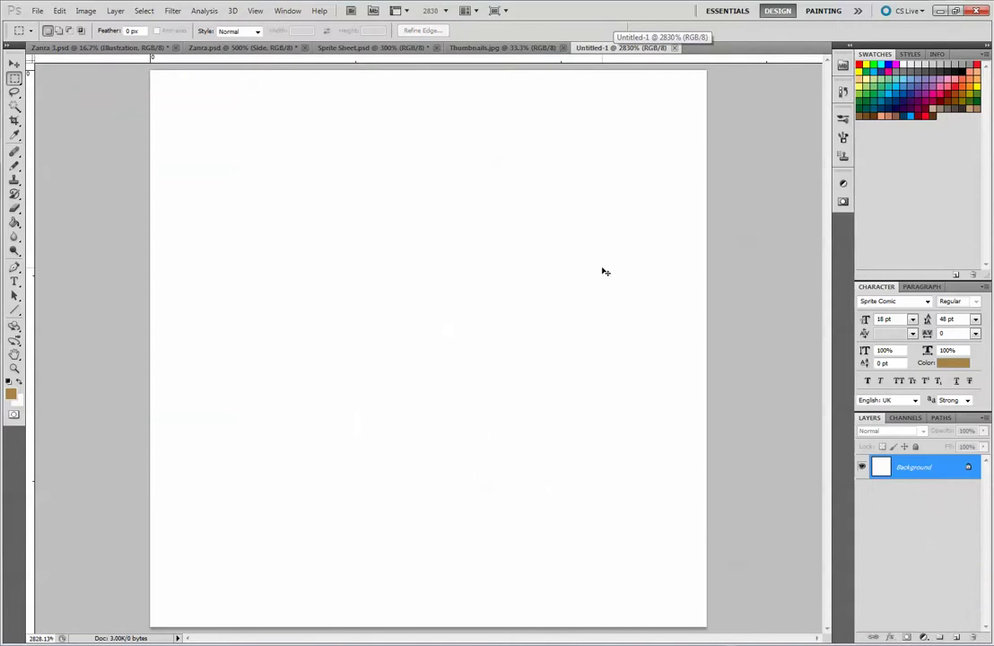
pyautogui.hotkey('ctrl', 'shift', 'alt', 'n')
pyautogui.hotkey('ctrl', '-')
pyautogui.hotkey('ctrl', '-')
pyautogui.hotkey('ctrl', '-')
pyautogui.hotkey('ctrl', '-')
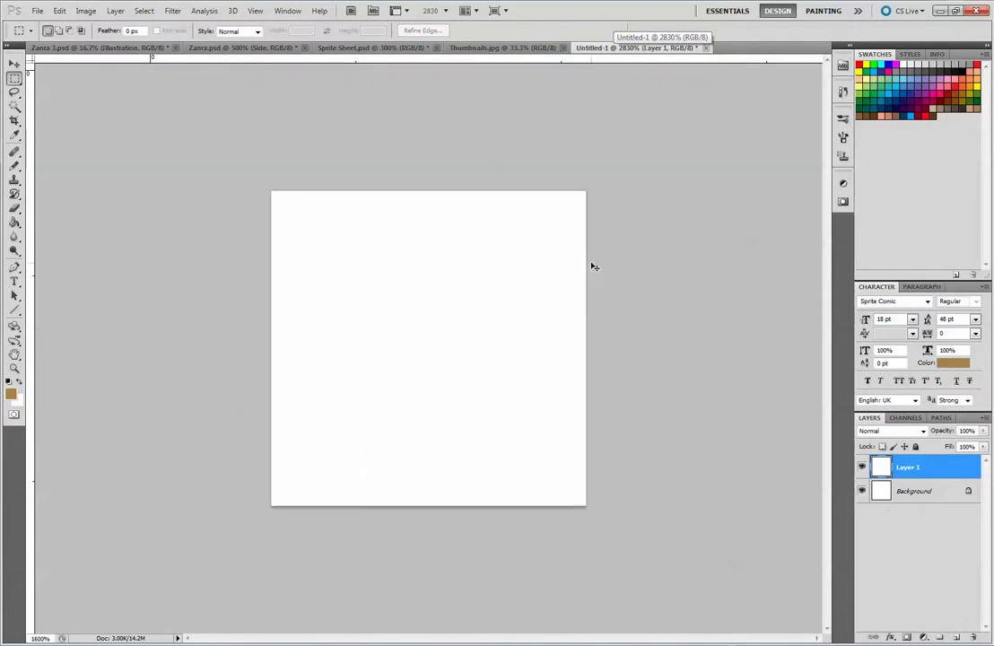
pyautogui.hotkey('ctrl', '-')
pyautogui.hotkey('ctrl', '-')
pyautogui.hotkey('ctrl', '-')
pyautogui.hotkey('ctrl', '-')
pyautogui.hotkey('ctrl', '-')
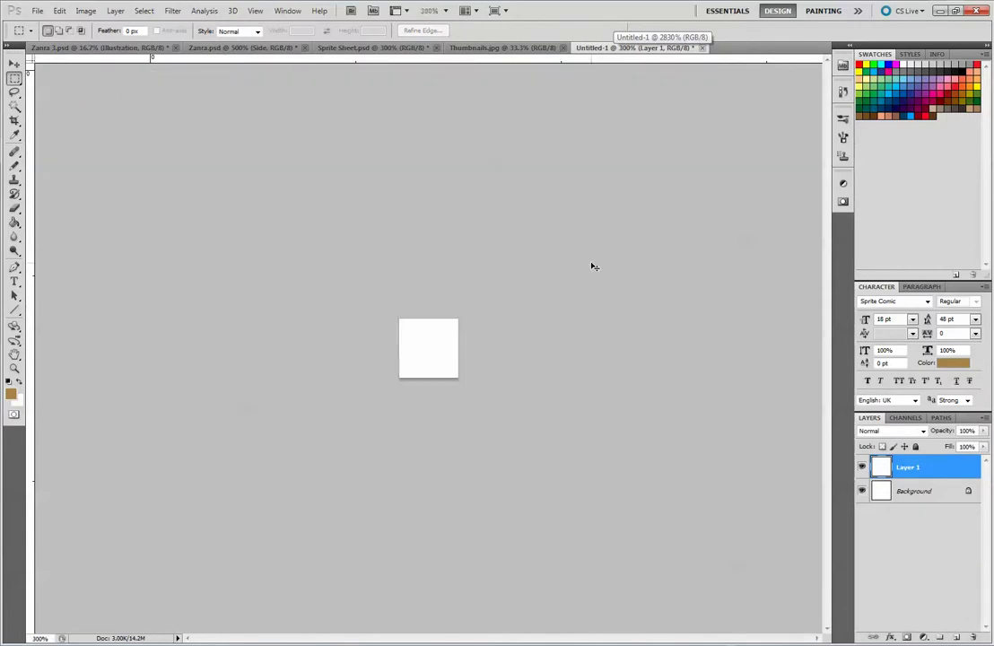
# - Free-transform the oversized pasted drawing and scale it proportionally down to about 0.84% so it fits on the canvas
pyautogui.hotkey('ctrl', 't')
pyautogui.hotkey('ctrl', '-')
pyautogui.hotkey('ctrl', '-')
pyautogui.hotkey('ctrl', '-')
pyautogui.hotkey('ctrl', '-')
pyautogui.hotkey('ctrl', '-')
pyautogui.hotkey('ctrl', '-')
pyautogui.hotkey('ctrl', '-')
pyautogui.hotkey('ctrl', '-')
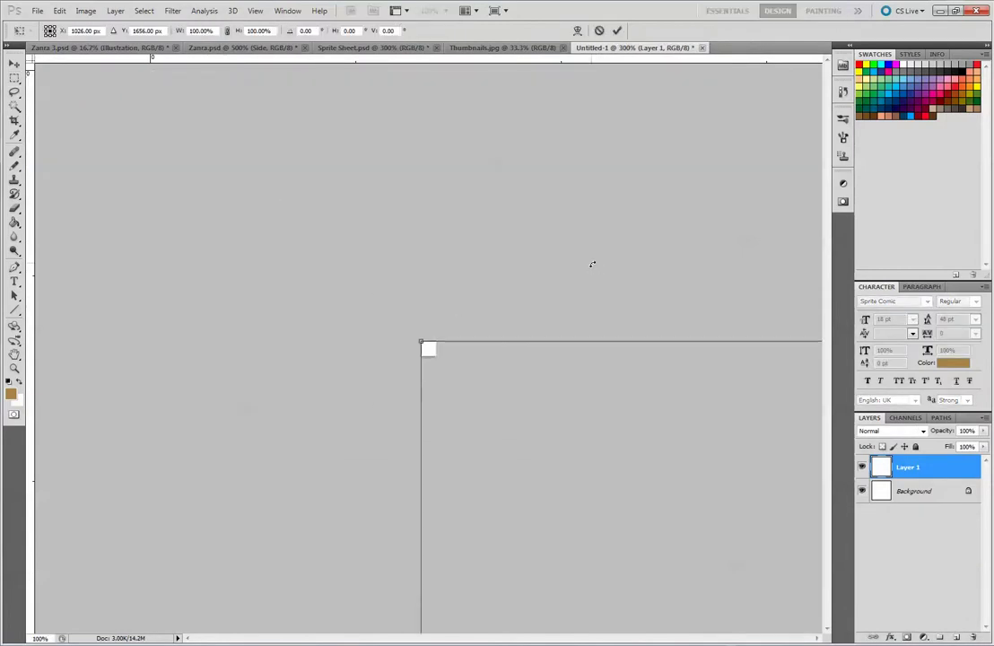
pyautogui.hotkey('ctrl', '-')
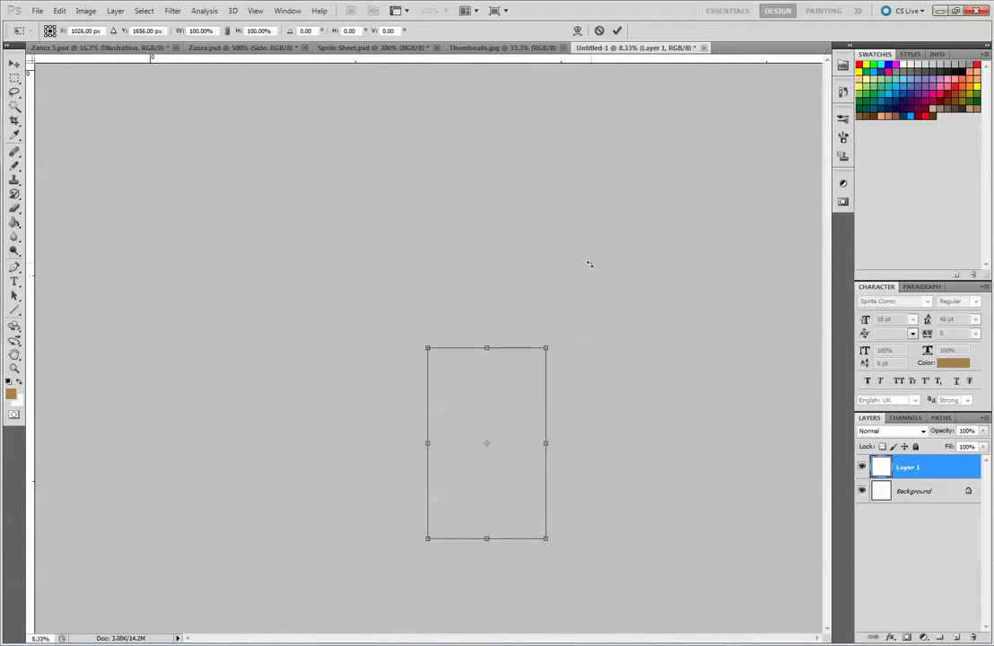
pyautogui.moveTo(546, 537); pyautogui.dragTo(433, 349)
pyautogui.hotkey('ctrl', '0')
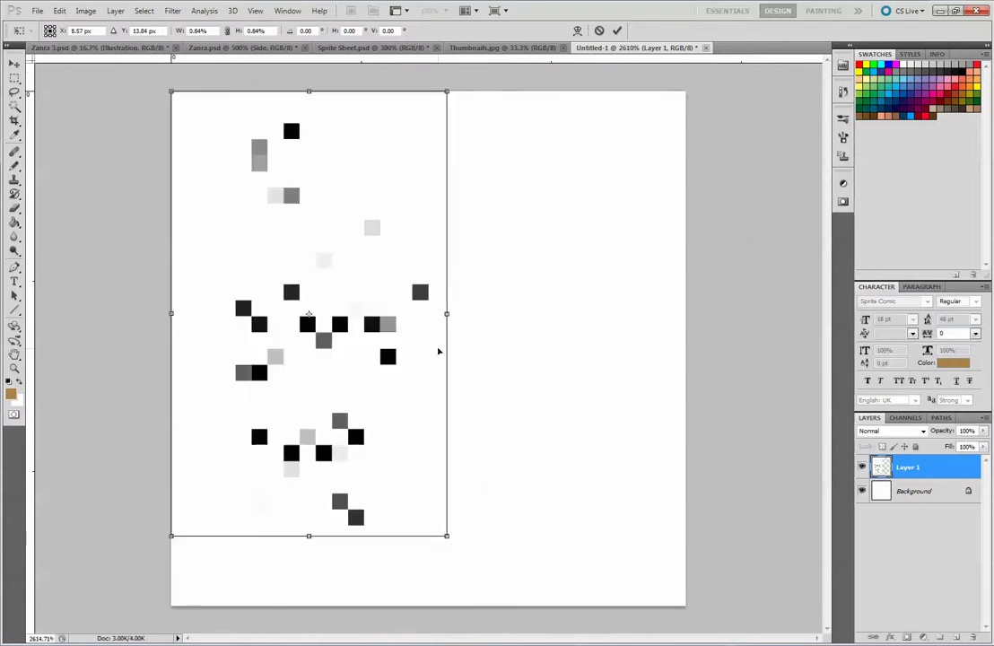
# - Enlarge the drawing to about 0.97% to fill the canvas height, centre it horizontally, and apply the transform
pyautogui.moveTo(451, 544); pyautogui.dragTo(522, 586)
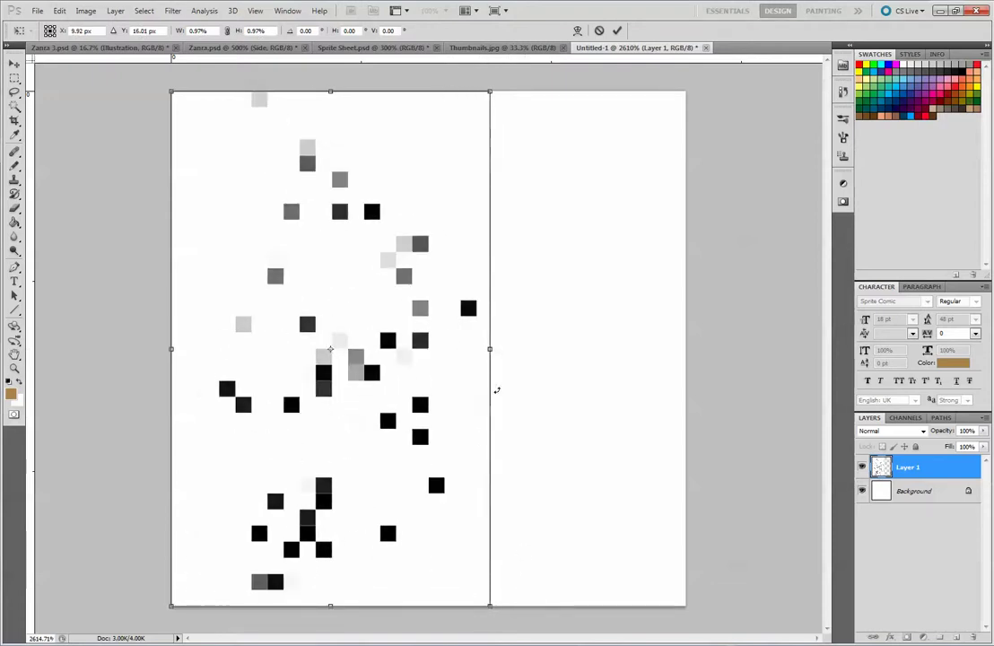
pyautogui.moveTo(423, 338); pyautogui.dragTo(524, 344)
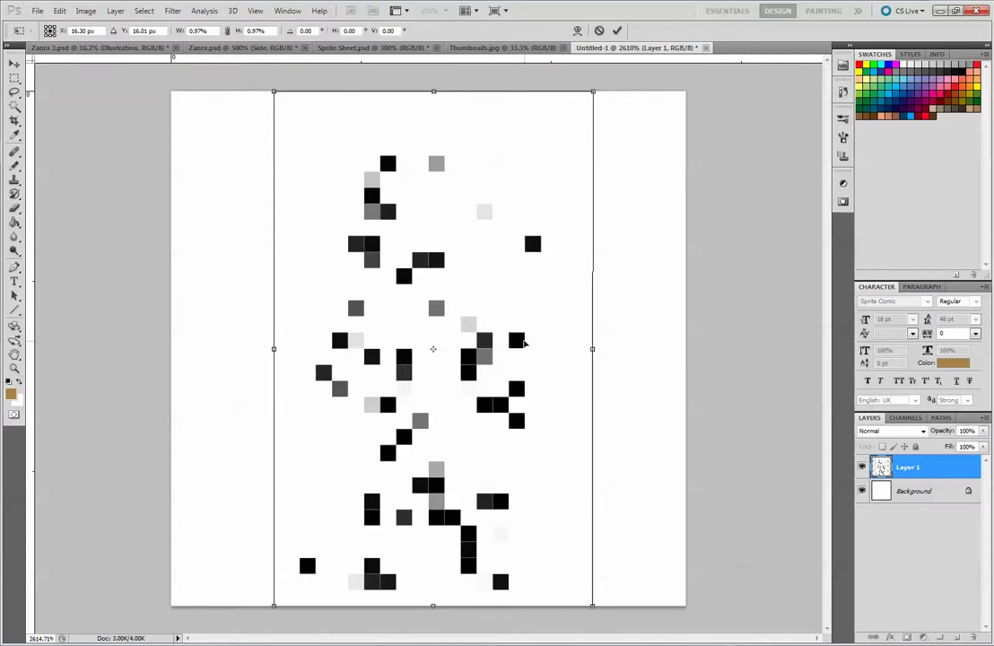
pyautogui.press('Return')
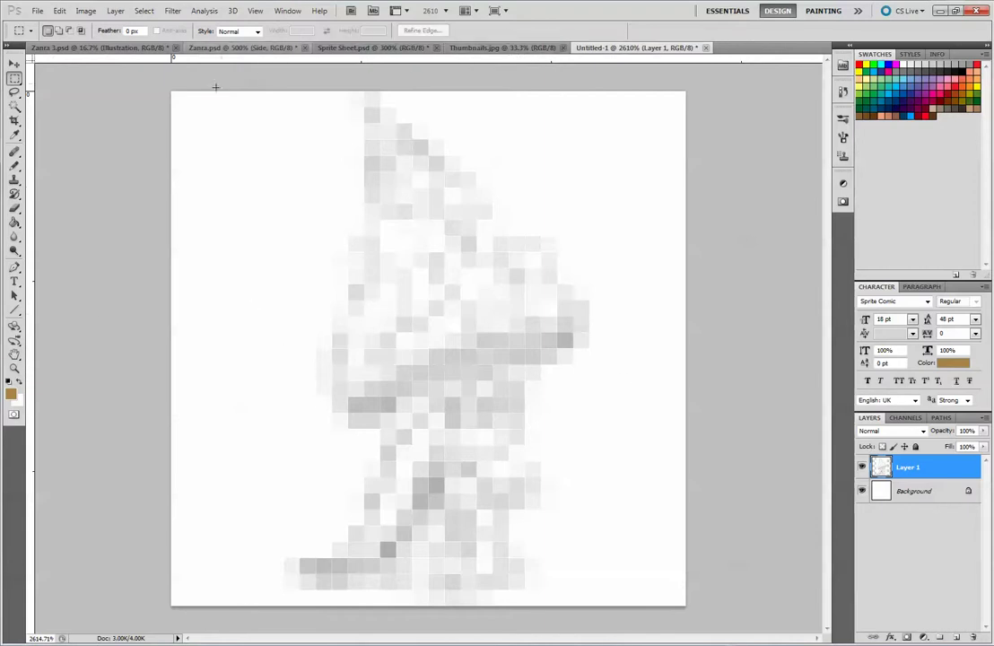
# - View the finished sprite in Zanra.psd to compare it with the shrunken line art
pyautogui.click(110, 49)
pyautogui.click(193, 48)
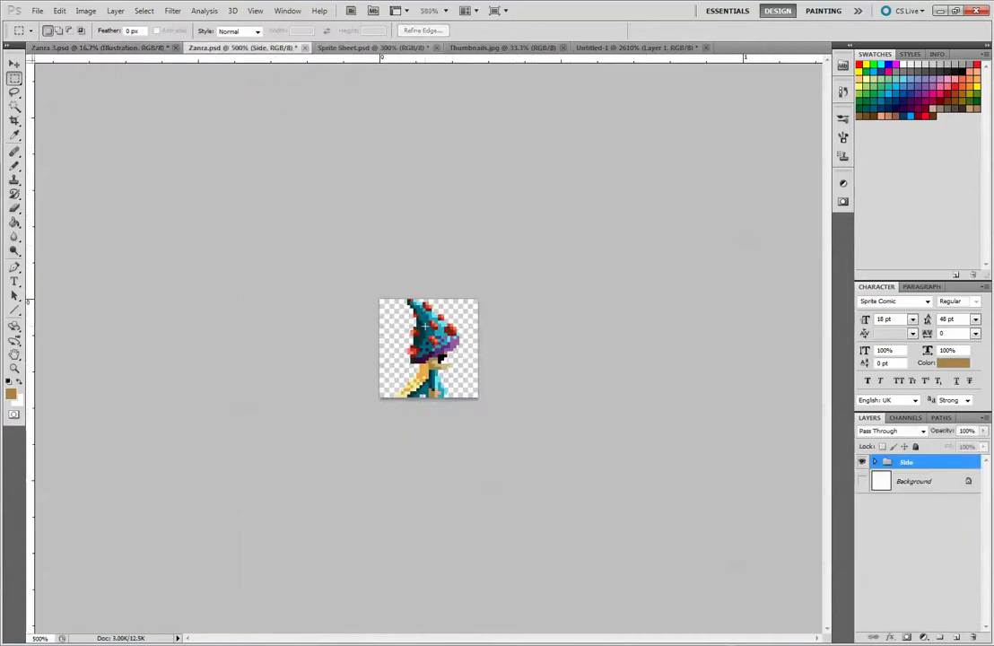
# - Sample a dark purple (#55315c) from the artwork in Sprite Sheet.psd as the foreground colour
pyautogui.click(370, 48)
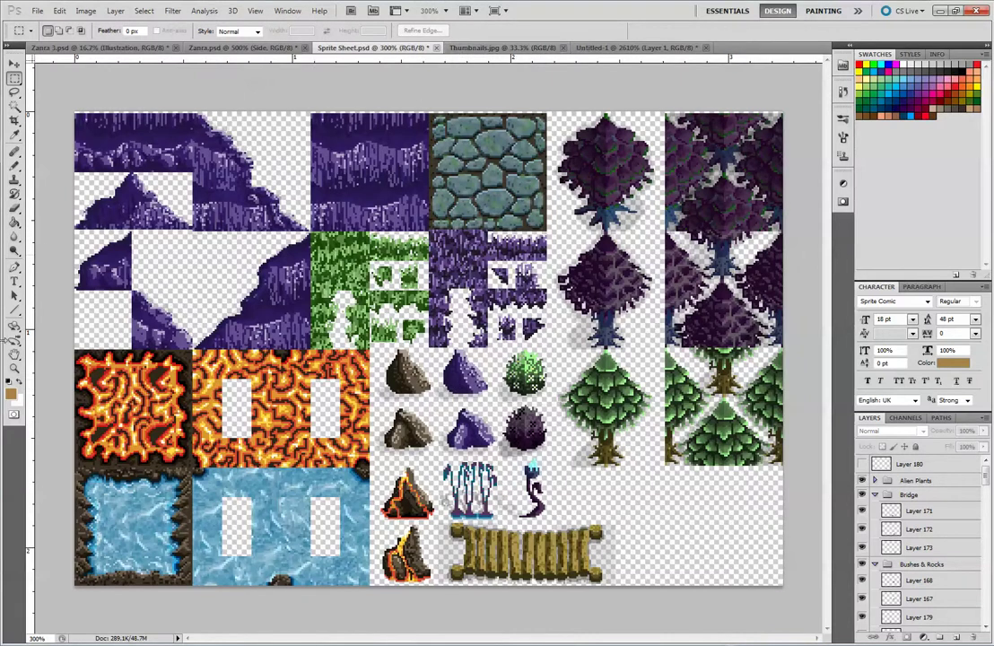
pyautogui.click(10, 396)
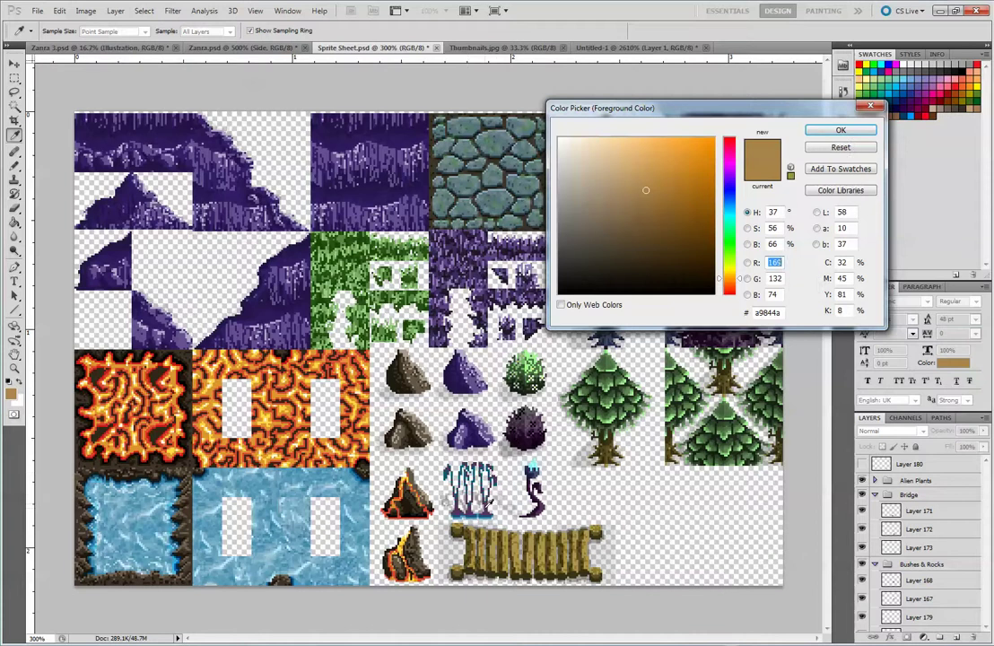
pyautogui.click(424, 436)
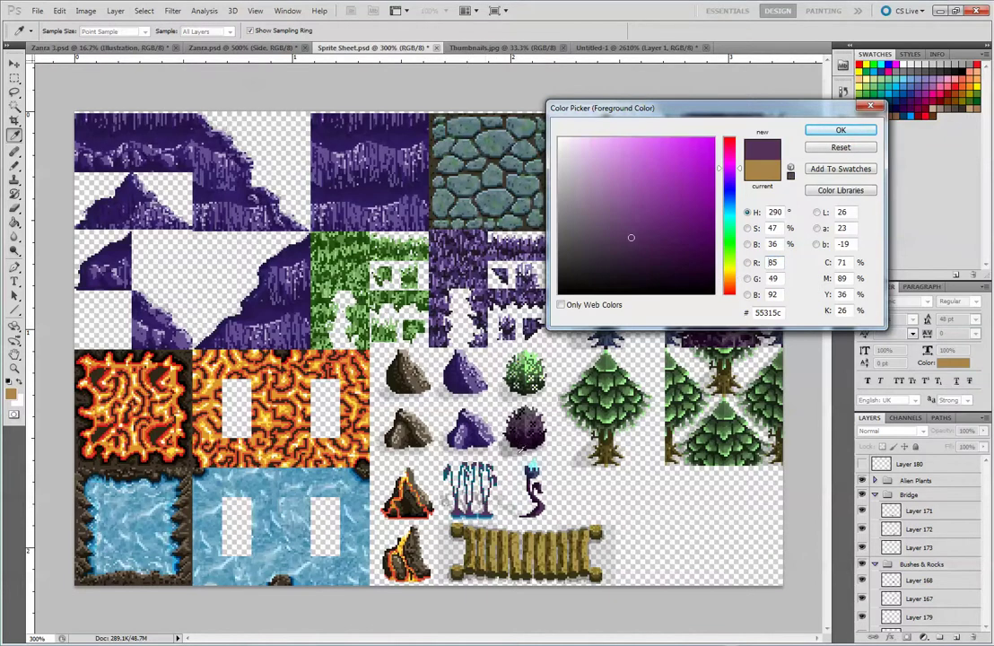
pyautogui.click(847, 132)
# - Outline the character's hat in the 32 × 32 pixel document with a 1-pixel dark purple Pencil, undoing stray strokes below the brim
pyautogui.click(614, 47)
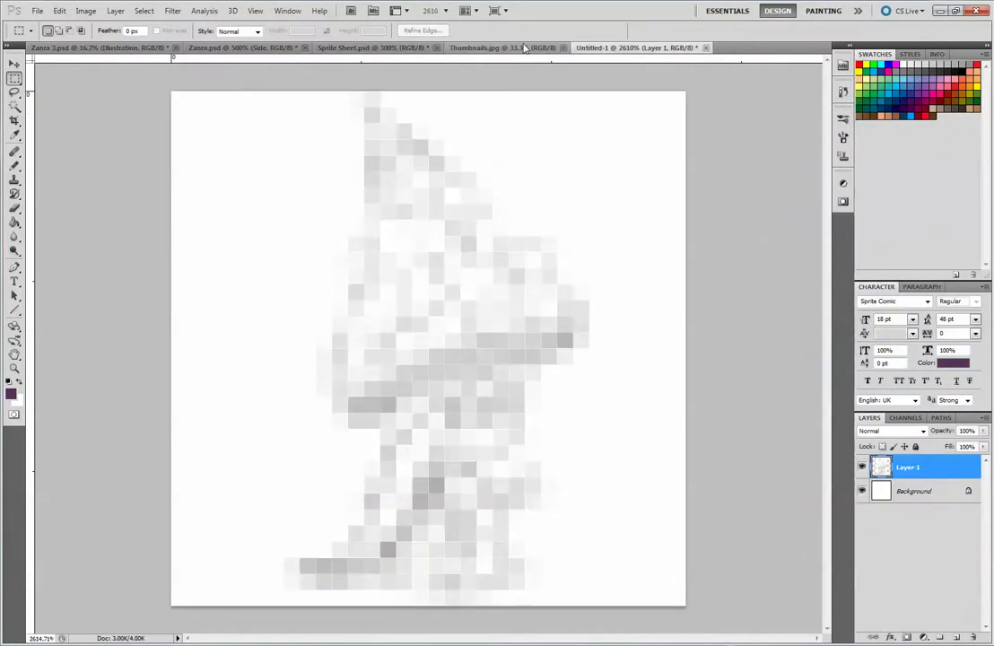
pyautogui.click(14, 166)
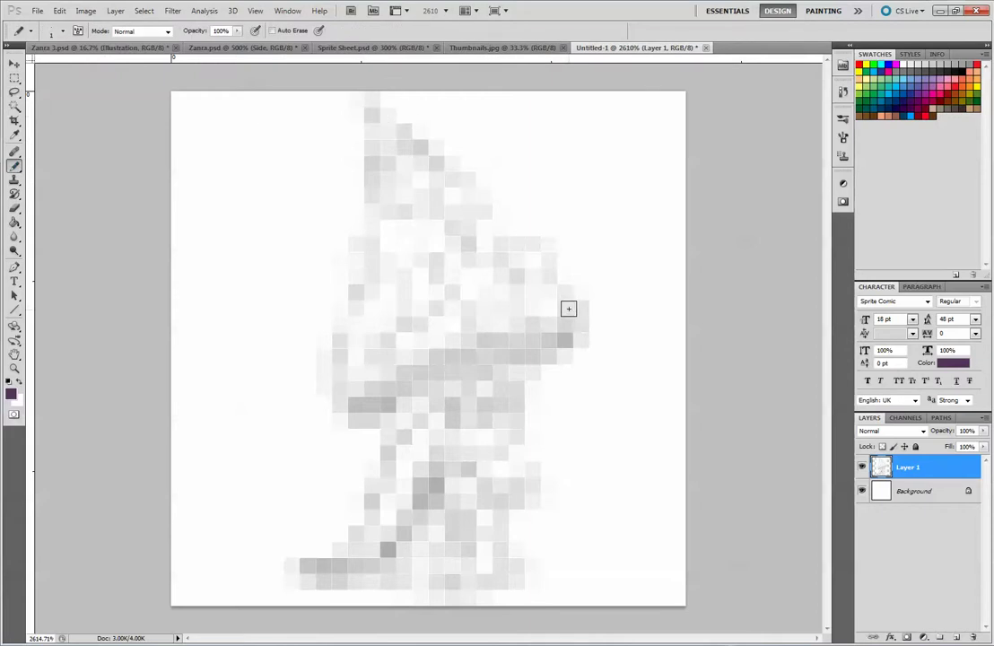
pyautogui.moveTo(565, 305)
pyautogui.mouseDown()
pyautogui.moveTo(395, 131)
pyautogui.moveTo(337, 106)
pyautogui.moveTo(359, 148)
pyautogui.moveTo(339, 341)
pyautogui.moveTo(355, 405)
pyautogui.moveTo(449, 377)
pyautogui.moveTo(581, 305)
pyautogui.mouseUp()
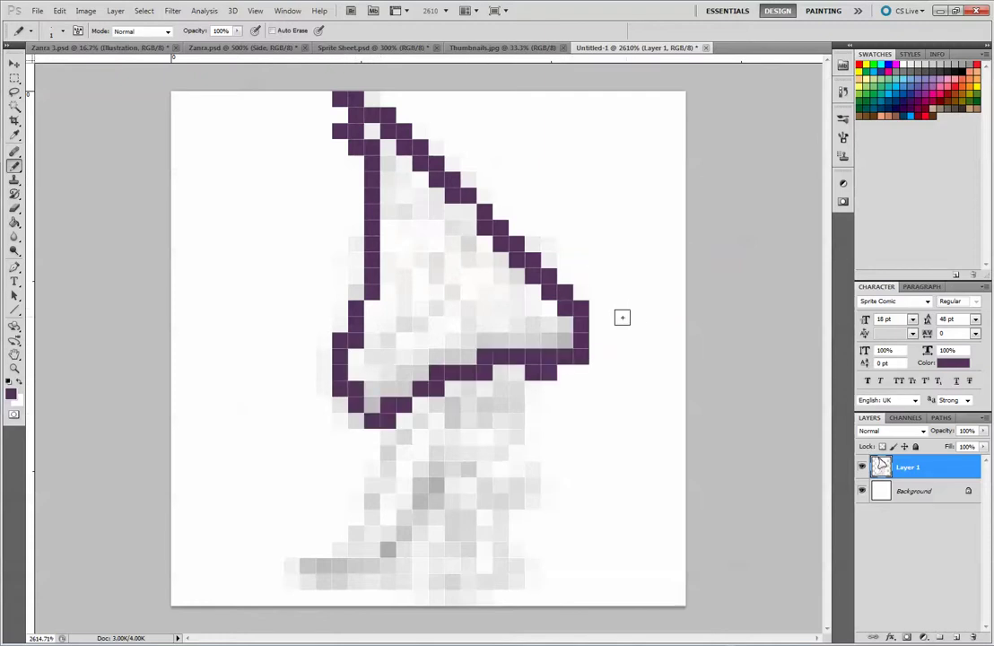
pyautogui.hotkey('ctrl', 'z')
pyautogui.moveTo(388, 406)
pyautogui.mouseDown()
pyautogui.moveTo(452, 404)
pyautogui.moveTo(534, 373)
pyautogui.moveTo(419, 404)
pyautogui.mouseUp()
pyautogui.hotkey('ctrl', 'z')
# - Fill the hat's brim with dark purple as a thick slanted band, undoing the stray stroke below its back end
pyautogui.moveTo(370, 374)
pyautogui.mouseDown()
pyautogui.moveTo(454, 341)
pyautogui.moveTo(438, 362)
pyautogui.moveTo(565, 319)
pyautogui.mouseUp()
pyautogui.moveTo(373, 391)
pyautogui.mouseDown()
pyautogui.moveTo(476, 356)
pyautogui.moveTo(484, 362)
pyautogui.moveTo(469, 369)
pyautogui.moveTo(532, 350)
pyautogui.moveTo(563, 328)
pyautogui.moveTo(563, 340)
pyautogui.moveTo(515, 360)
pyautogui.mouseUp()
pyautogui.moveTo(343, 413); pyautogui.dragTo(339, 437)
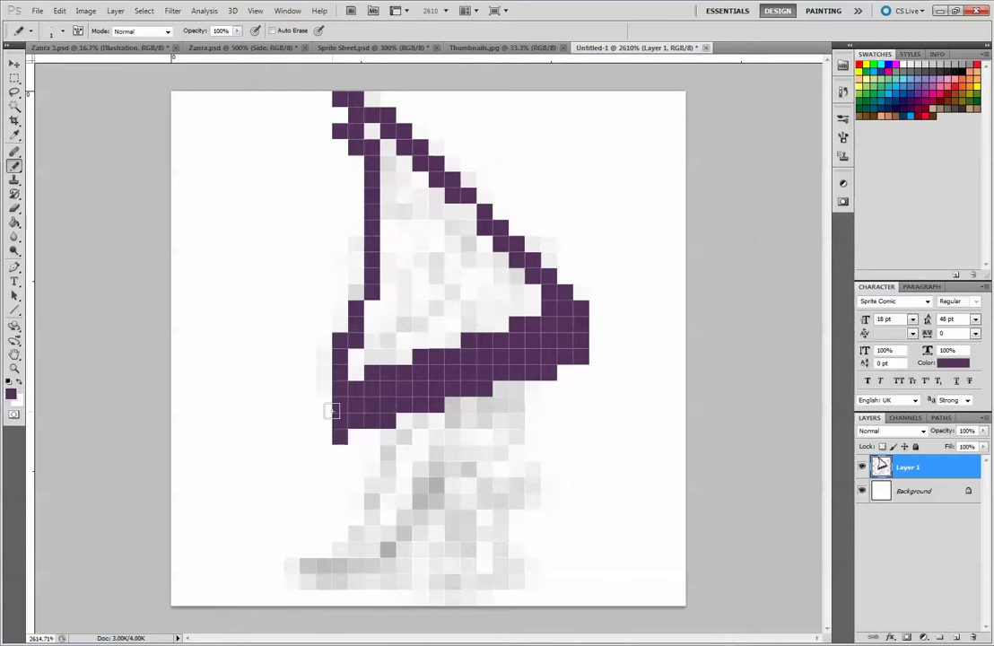
pyautogui.hotkey('ctrl', 'z')
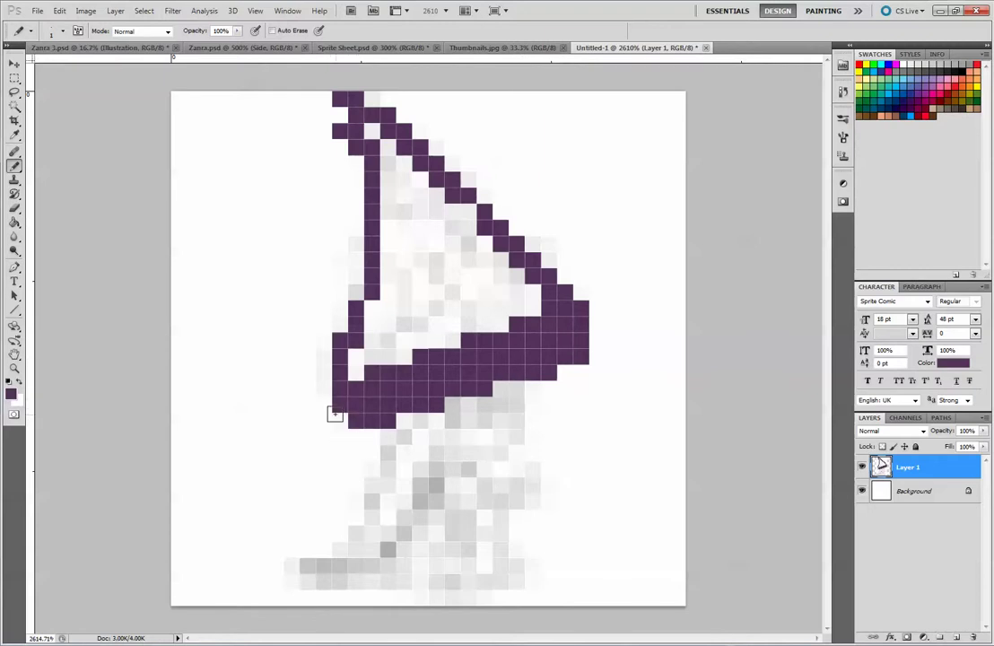
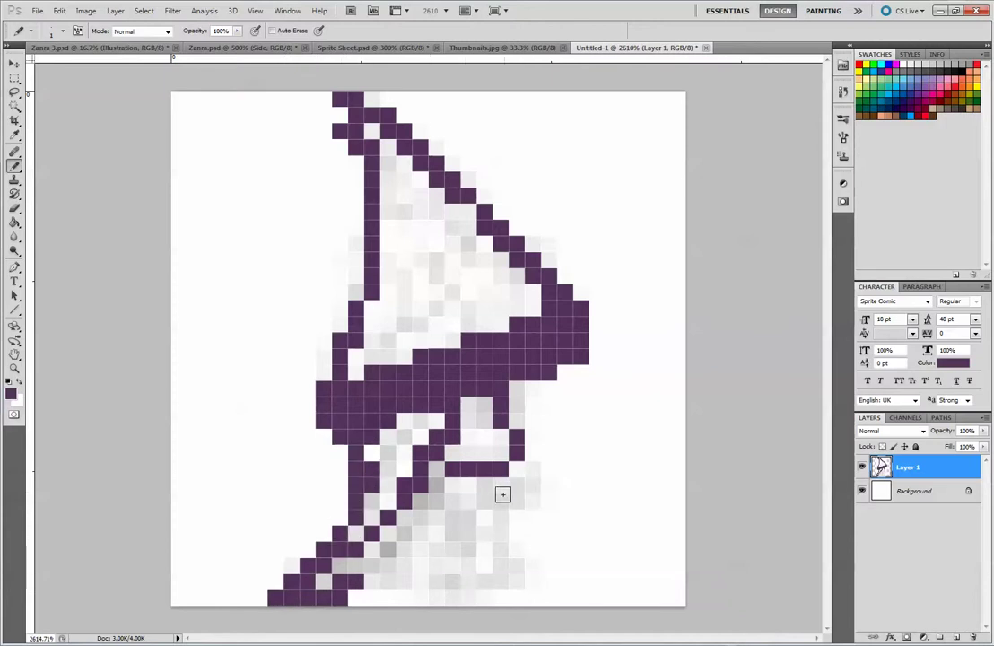
# - Outline the character's body and robe hem in dark purple and fill the gap at the hat's tip
pyautogui.click(501, 486)
pyautogui.click(485, 486)
pyautogui.hotkey('ctrl', 'z')
pyautogui.moveTo(469, 485); pyautogui.dragTo(499, 518)
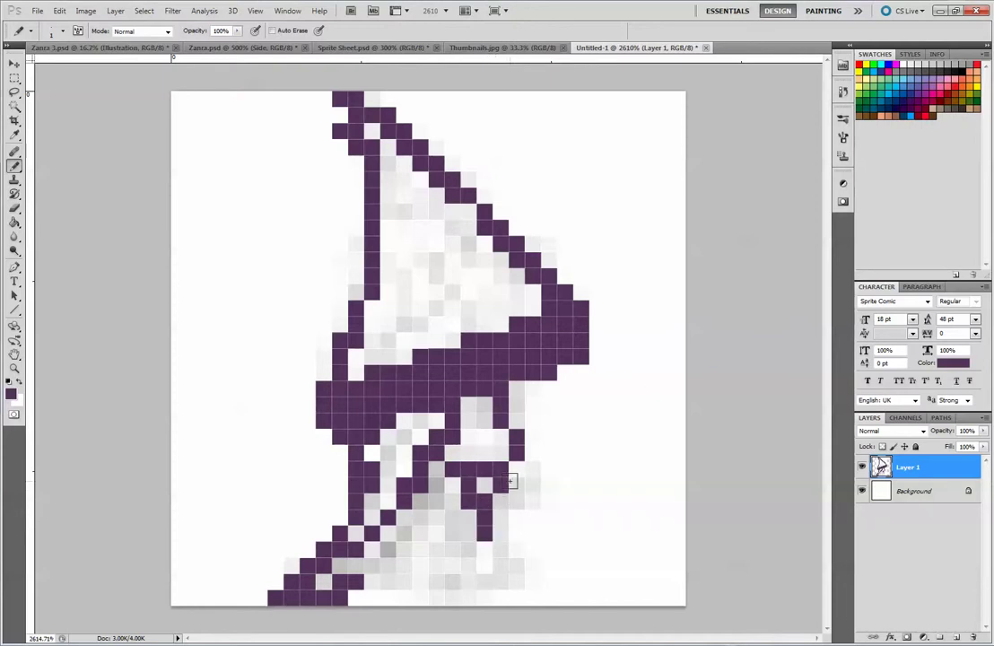
pyautogui.moveTo(504, 541)
pyautogui.mouseDown()
pyautogui.moveTo(506, 571)
pyautogui.moveTo(518, 576)
pyautogui.moveTo(502, 593)
pyautogui.moveTo(439, 601)
pyautogui.moveTo(424, 587)
pyautogui.moveTo(375, 602)
pyautogui.moveTo(423, 581)
pyautogui.moveTo(412, 579)
pyautogui.moveTo(425, 582)
pyautogui.moveTo(387, 580)
pyautogui.moveTo(386, 590)
pyautogui.moveTo(436, 579)
pyautogui.moveTo(369, 601)
pyautogui.mouseUp()
pyautogui.hotkey('ctrl', 'z')
pyautogui.hotkey('ctrl', 'z')
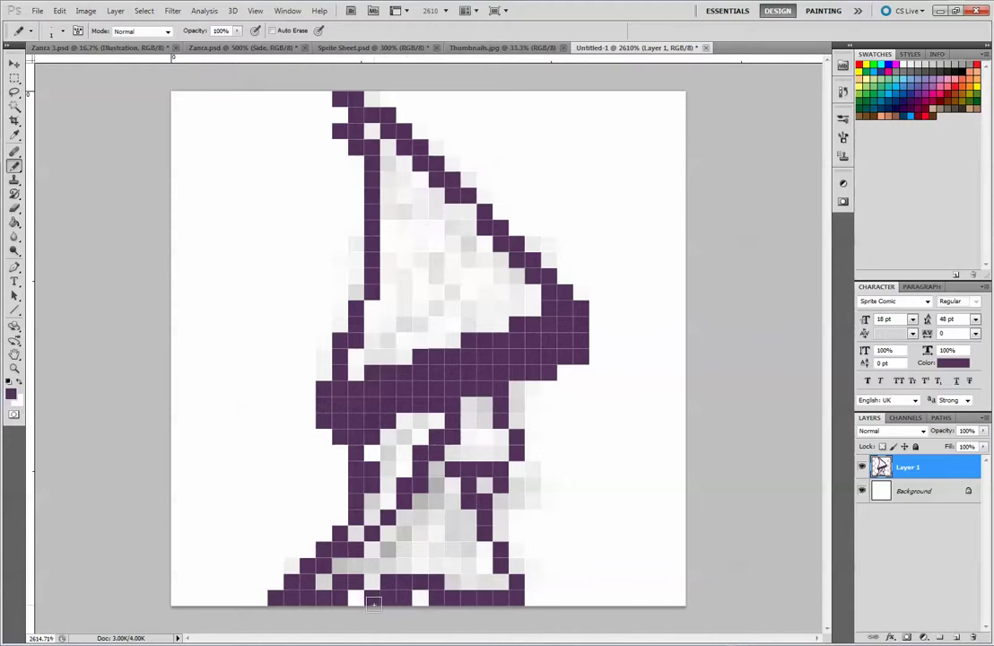
pyautogui.click(373, 603)
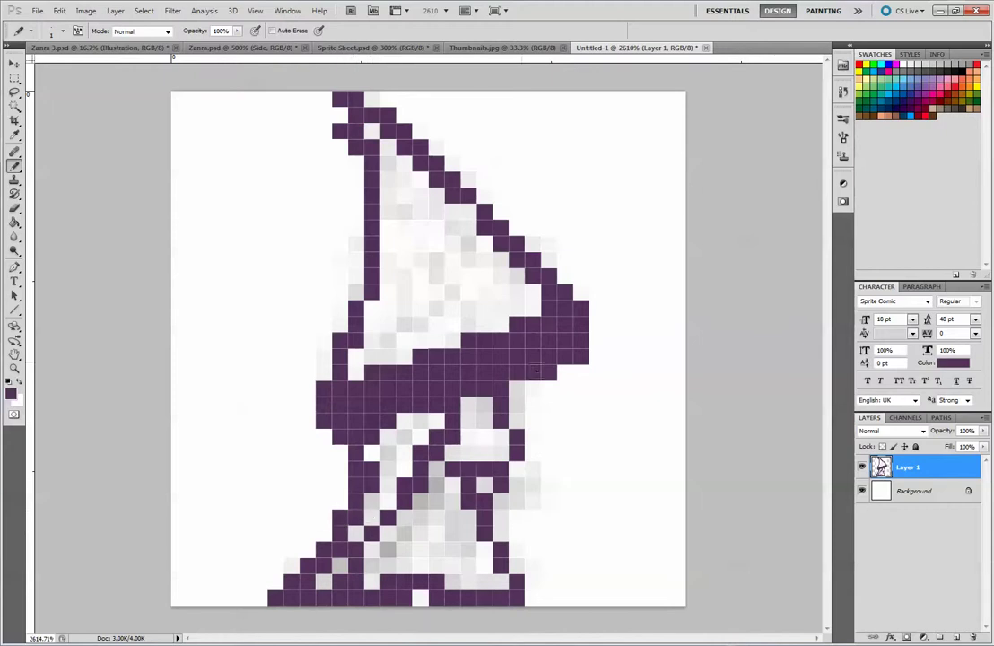
pyautogui.moveTo(358, 146); pyautogui.dragTo(342, 114)
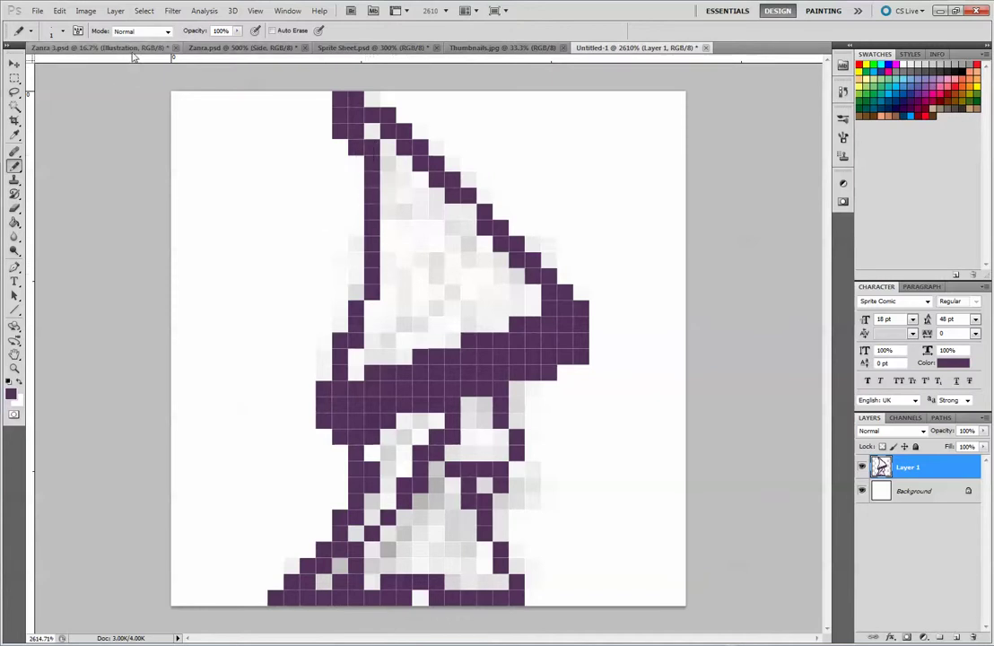
# - Close Thumbnails.jpg and sample a dark teal (#026276) from the thin-stemmed plants in Sprite Sheet.psd as the foreground colour
pyautogui.click(104, 46)
pyautogui.click(260, 47)
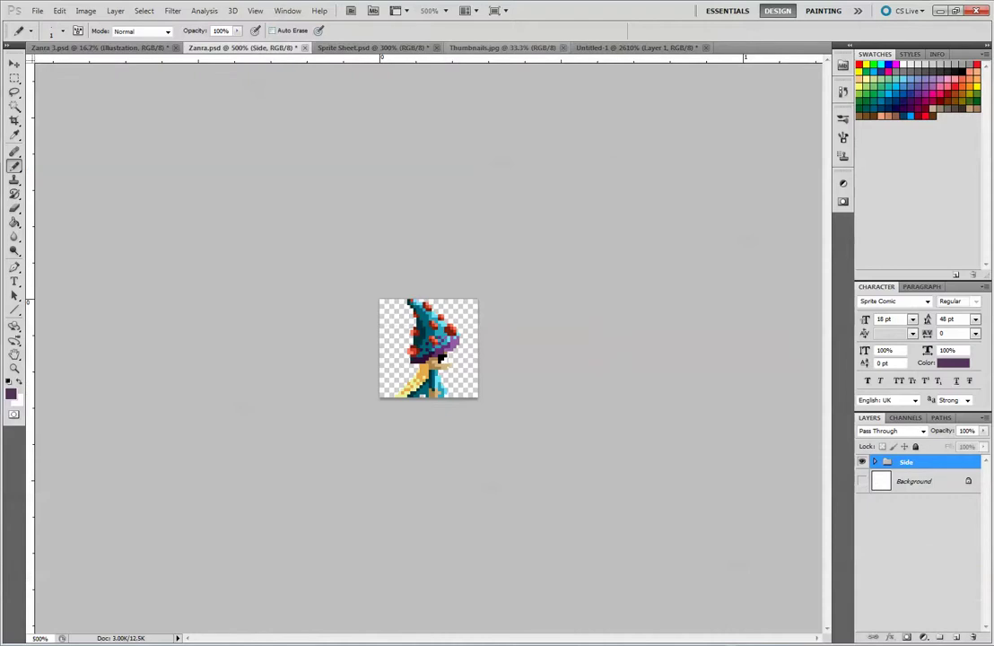
pyautogui.click(490, 48)
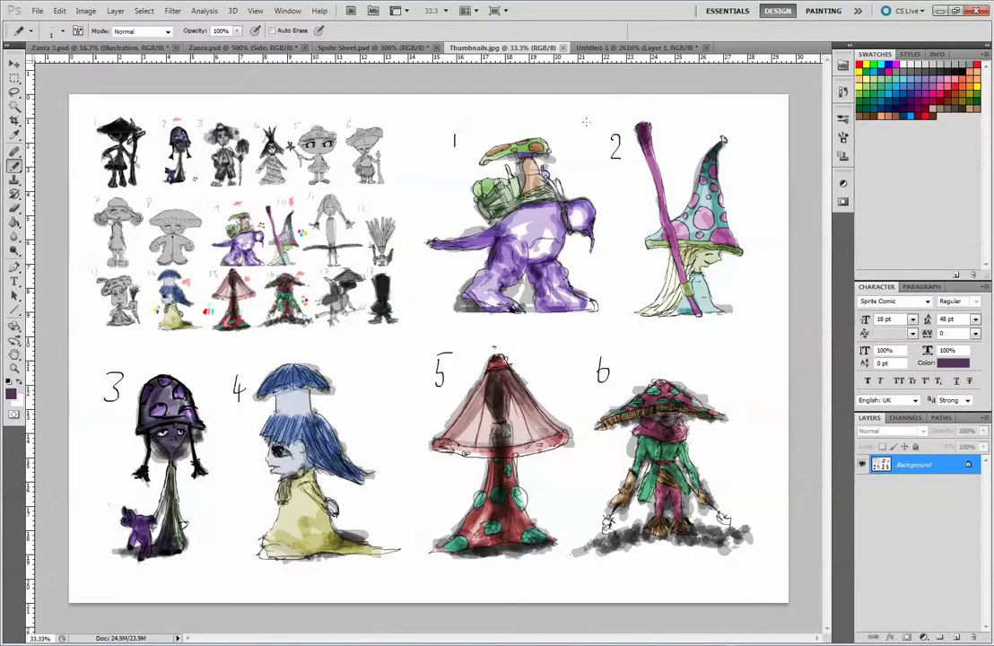
pyautogui.hotkey('ctrl', 'w')
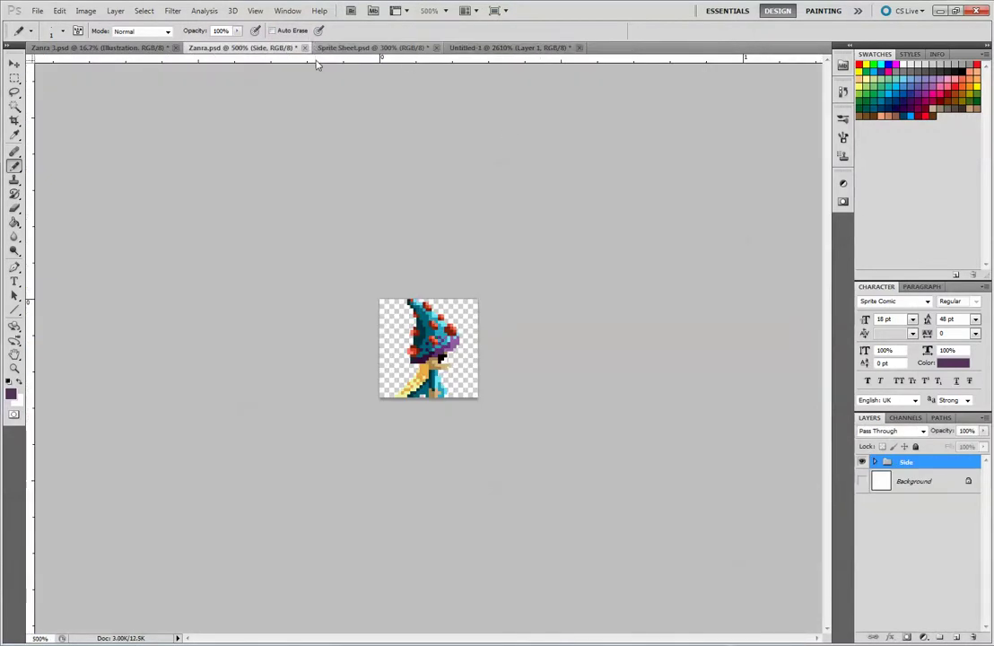
pyautogui.click(377, 47)
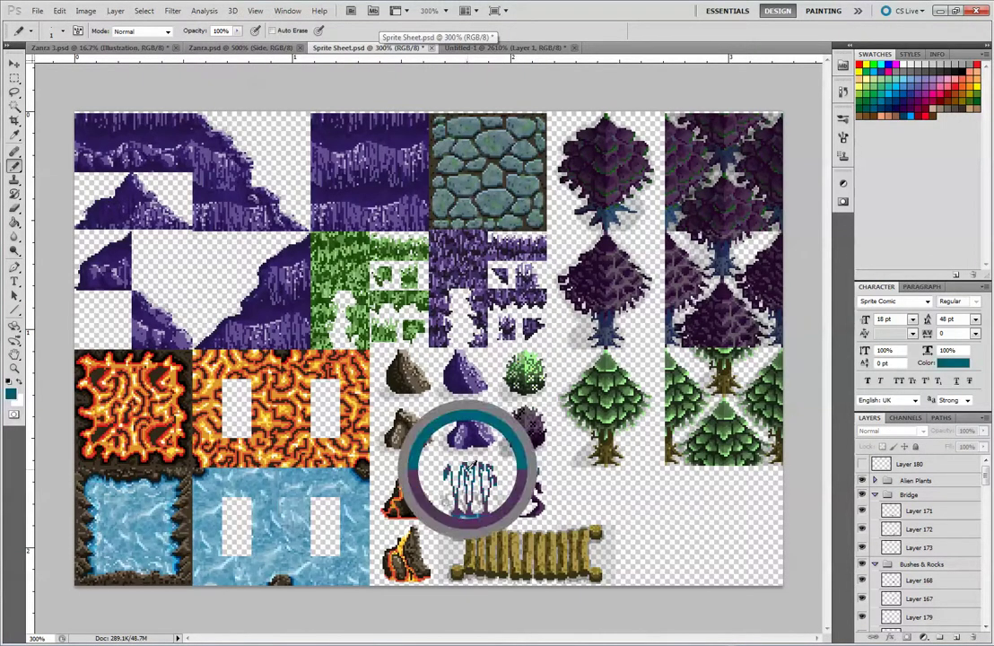
# - Paint over the hat in the 32 × 32 pixel document with dark teal pixels, from its tip downwards
pyautogui.click(480, 49)
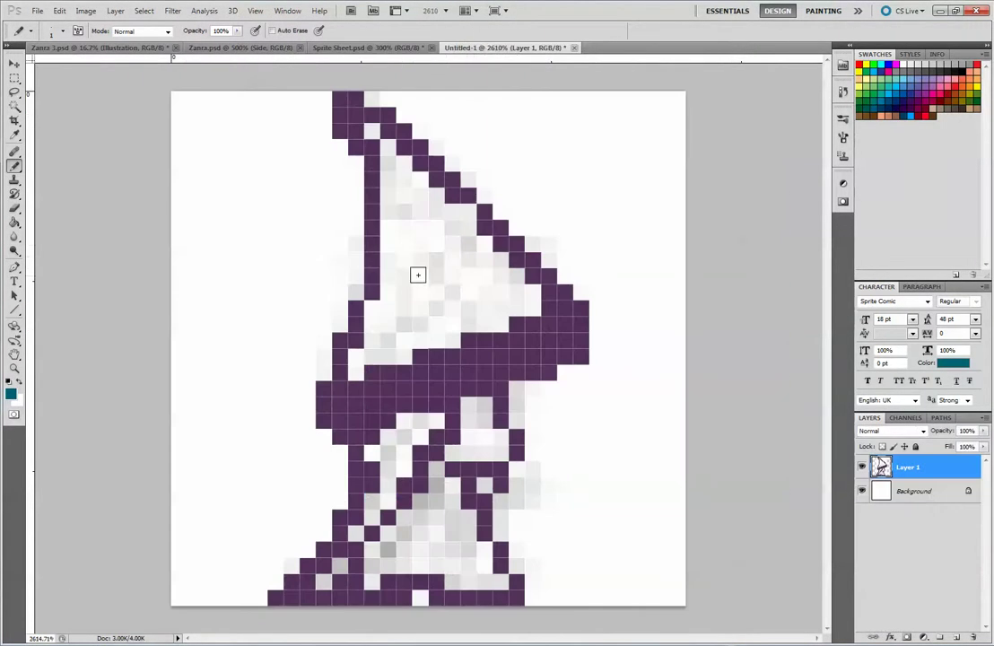
pyautogui.moveTo(408, 238)
pyautogui.mouseDown()
pyautogui.moveTo(379, 162)
pyautogui.moveTo(374, 235)
pyautogui.moveTo(385, 262)
pyautogui.moveTo(405, 244)
pyautogui.mouseUp()
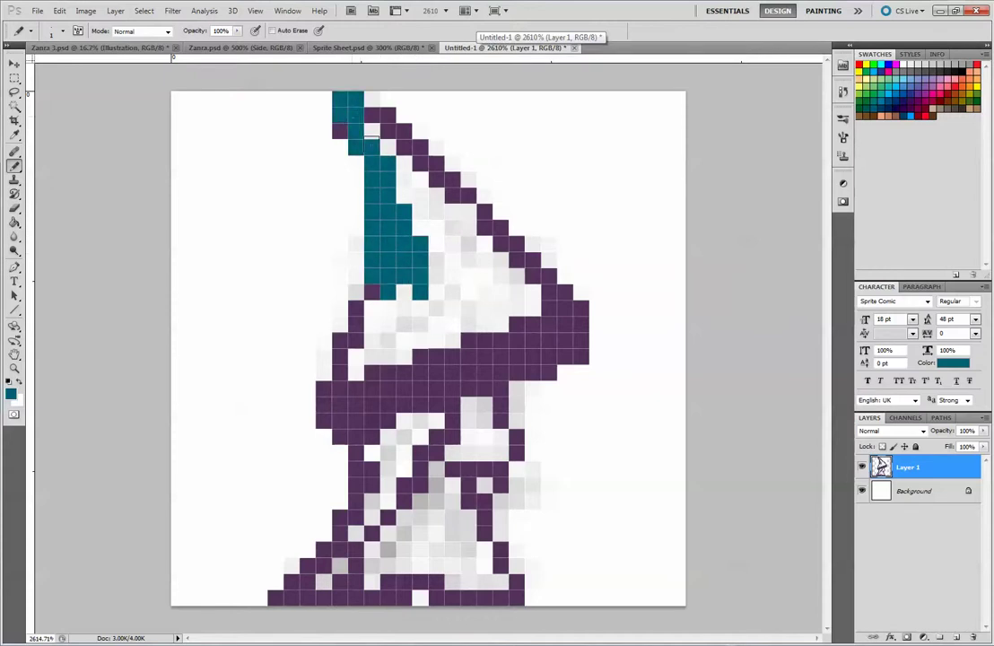
pyautogui.click(341, 130)
pyautogui.moveTo(380, 115)
pyautogui.mouseDown()
pyautogui.moveTo(431, 235)
pyautogui.moveTo(439, 214)
pyautogui.moveTo(445, 222)
pyautogui.moveTo(414, 157)
pyautogui.moveTo(435, 186)
pyautogui.moveTo(422, 156)
pyautogui.moveTo(438, 185)
pyautogui.moveTo(431, 164)
pyautogui.moveTo(482, 213)
pyautogui.moveTo(473, 265)
pyautogui.moveTo(387, 341)
pyautogui.moveTo(404, 304)
pyautogui.moveTo(397, 337)
pyautogui.moveTo(379, 275)
pyautogui.moveTo(338, 411)
pyautogui.moveTo(325, 390)
pyautogui.moveTo(358, 429)
pyautogui.moveTo(343, 435)
pyautogui.moveTo(373, 428)
pyautogui.moveTo(357, 411)
pyautogui.moveTo(407, 375)
pyautogui.moveTo(381, 413)
pyautogui.mouseUp()
pyautogui.moveTo(456, 368)
pyautogui.mouseDown()
pyautogui.moveTo(371, 383)
pyautogui.moveTo(435, 291)
pyautogui.mouseUp()
# - Undo the most recent teal strokes painted over the back of the hat and its brim
pyautogui.hotkey('ctrl', 'alt', 'z')
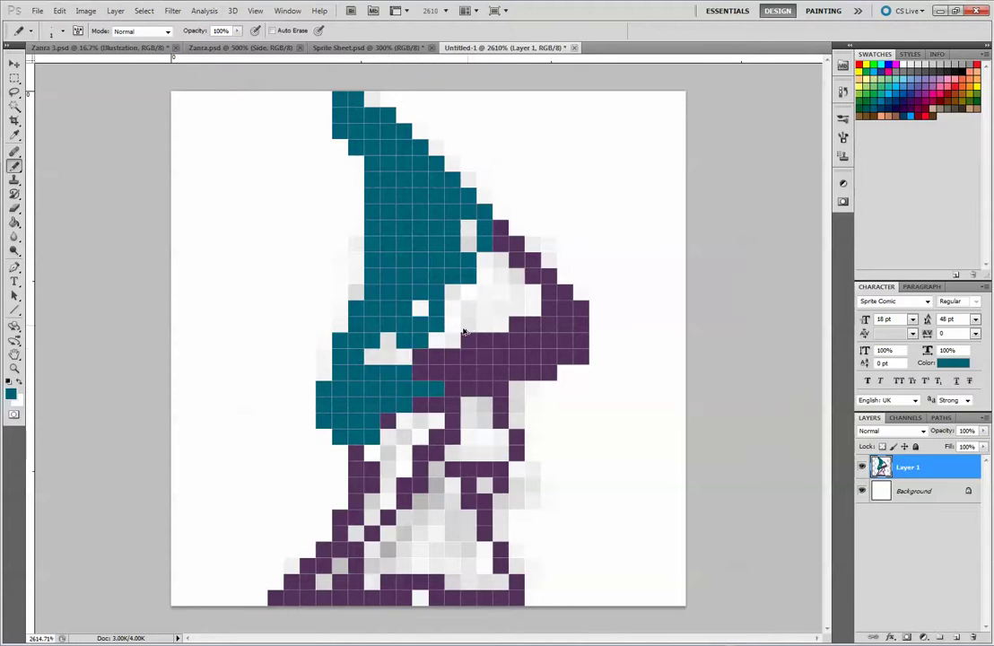
pyautogui.hotkey('ctrl', 'alt', 'z')
pyautogui.hotkey('ctrl', 'alt', 'z')
pyautogui.hotkey('ctrl', 'alt', 'z')
pyautogui.hotkey('ctrl', 'alt', 'z')
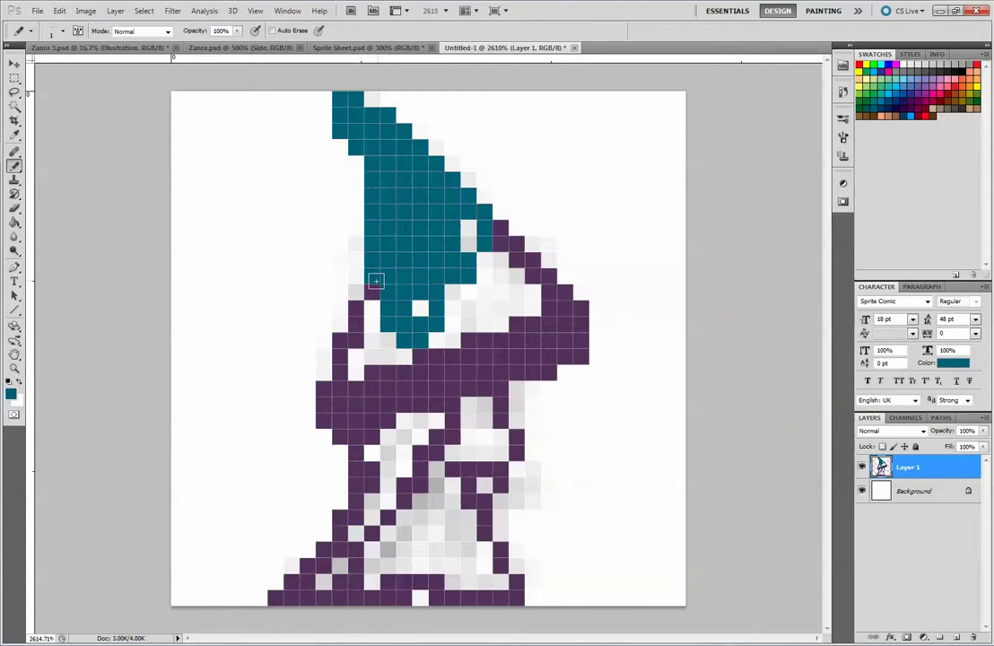
# - Fill the rest of the hat with teal down to a slanted purple brim, and fill the robe with the same teal
pyautogui.moveTo(375, 281)
pyautogui.mouseDown()
pyautogui.moveTo(357, 350)
pyautogui.moveTo(347, 367)
pyautogui.moveTo(358, 313)
pyautogui.moveTo(354, 355)
pyautogui.moveTo(330, 394)
pyautogui.moveTo(405, 344)
pyautogui.moveTo(389, 368)
pyautogui.moveTo(442, 322)
pyautogui.moveTo(378, 370)
pyautogui.moveTo(551, 284)
pyautogui.mouseUp()
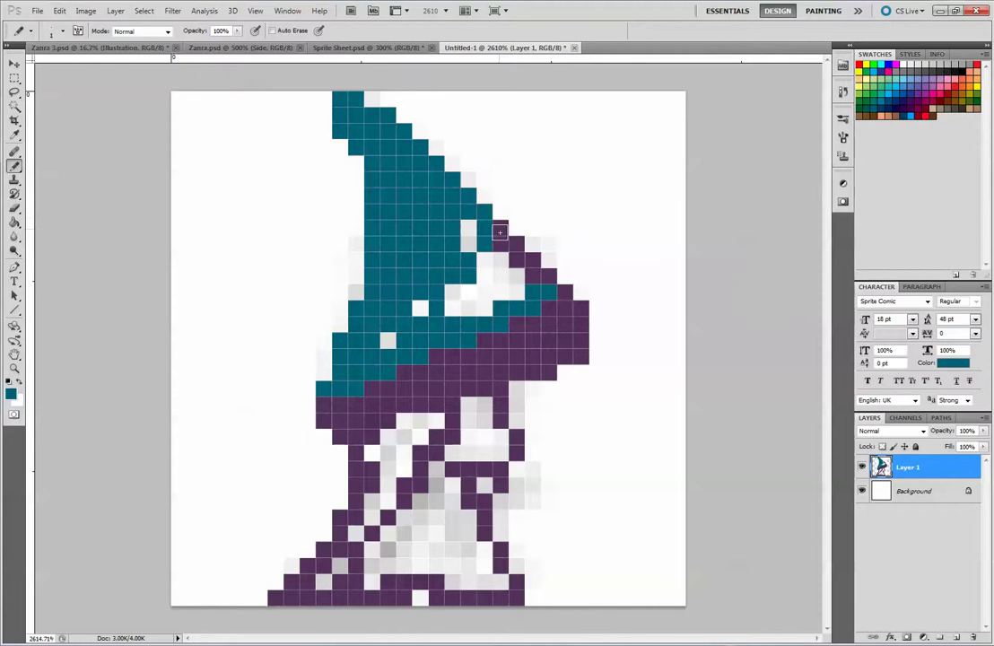
pyautogui.moveTo(499, 231)
pyautogui.mouseDown()
pyautogui.moveTo(537, 258)
pyautogui.moveTo(536, 280)
pyautogui.moveTo(549, 278)
pyautogui.moveTo(515, 258)
pyautogui.moveTo(569, 300)
pyautogui.moveTo(488, 245)
pyautogui.moveTo(469, 252)
pyautogui.moveTo(494, 237)
pyautogui.moveTo(513, 281)
pyautogui.moveTo(466, 296)
pyautogui.moveTo(453, 283)
pyautogui.moveTo(440, 332)
pyautogui.mouseUp()
pyautogui.moveTo(527, 304)
pyautogui.mouseDown()
pyautogui.moveTo(363, 383)
pyautogui.moveTo(431, 348)
pyautogui.mouseUp()
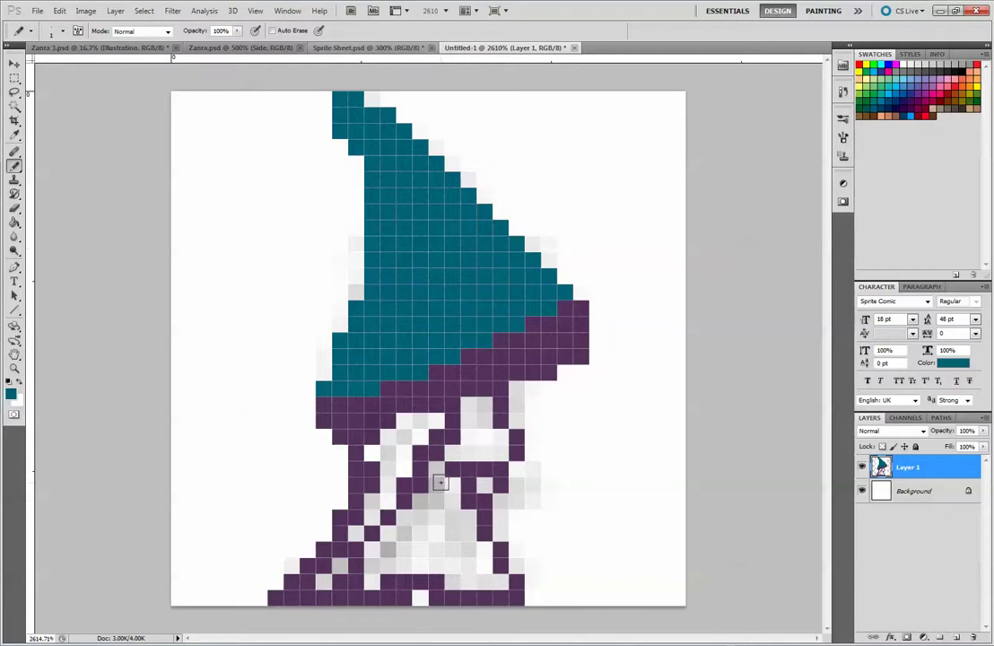
pyautogui.moveTo(440, 492)
pyautogui.mouseDown()
pyautogui.moveTo(454, 534)
pyautogui.moveTo(447, 487)
pyautogui.moveTo(479, 533)
pyautogui.moveTo(485, 517)
pyautogui.moveTo(482, 541)
pyautogui.moveTo(482, 499)
pyautogui.moveTo(486, 548)
pyautogui.moveTo(517, 591)
pyautogui.moveTo(453, 598)
pyautogui.moveTo(430, 559)
pyautogui.moveTo(452, 567)
pyautogui.moveTo(467, 557)
pyautogui.moveTo(489, 580)
pyautogui.moveTo(424, 545)
pyautogui.moveTo(417, 503)
pyautogui.moveTo(420, 524)
pyautogui.moveTo(436, 472)
pyautogui.moveTo(389, 548)
pyautogui.moveTo(373, 571)
pyautogui.mouseUp()
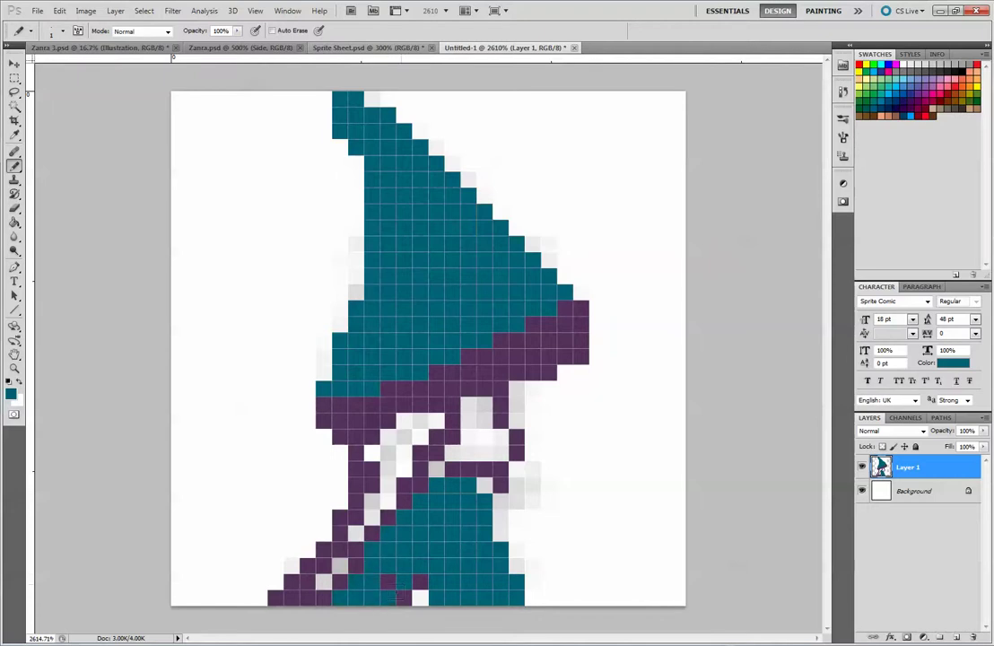
pyautogui.click(324, 598)
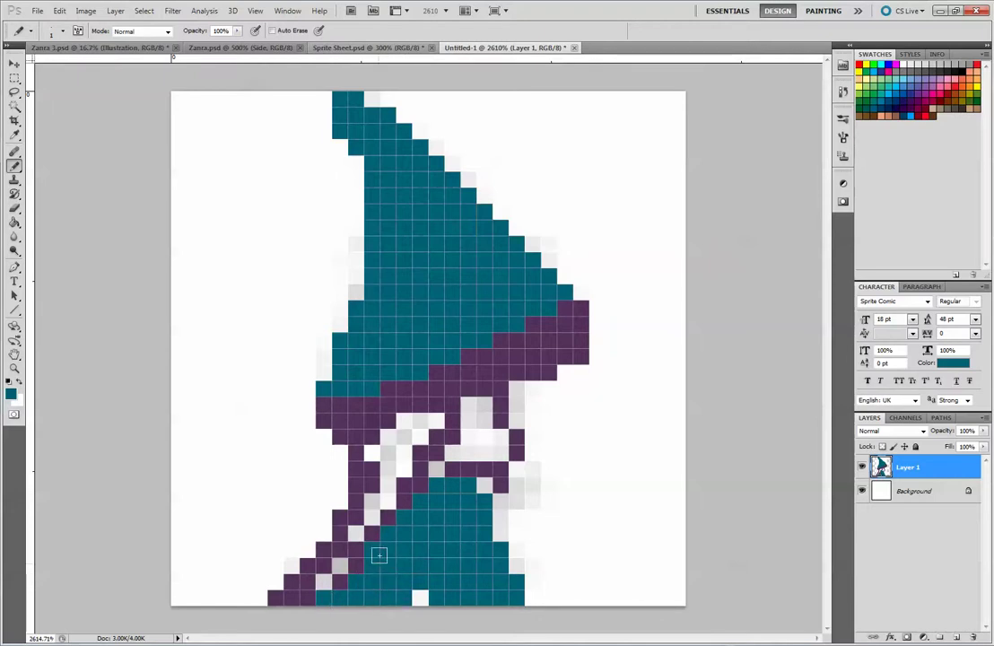
# - Set the foreground colour to pale yellow (#f0f183) and paint the long hair from under the brim to the canvas bottom
pyautogui.click(10, 392)
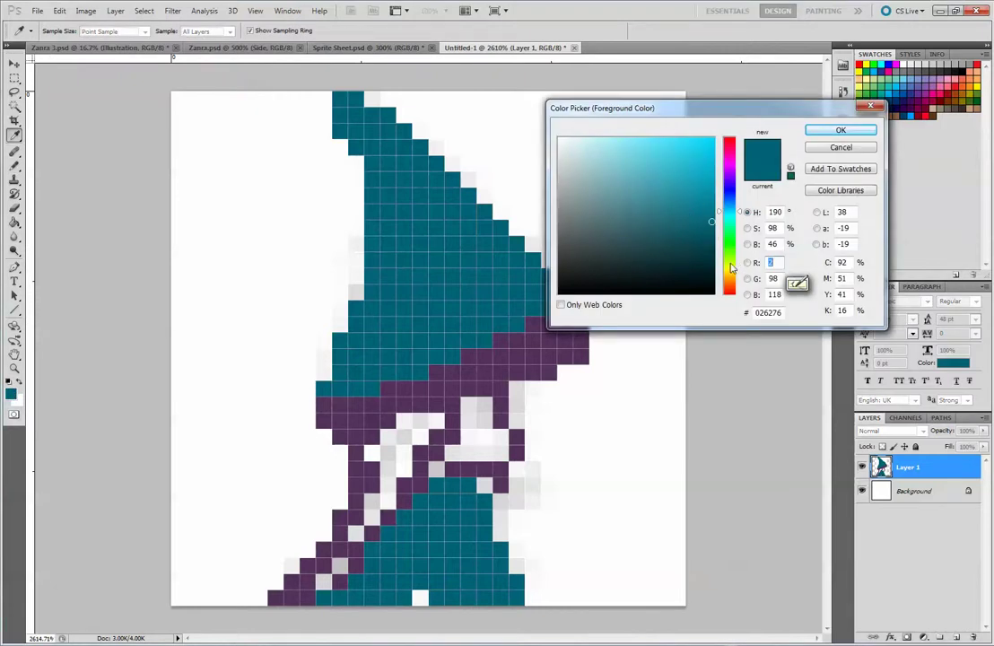
pyautogui.click(731, 267)
pyautogui.moveTo(653, 166); pyautogui.dragTo(629, 145)
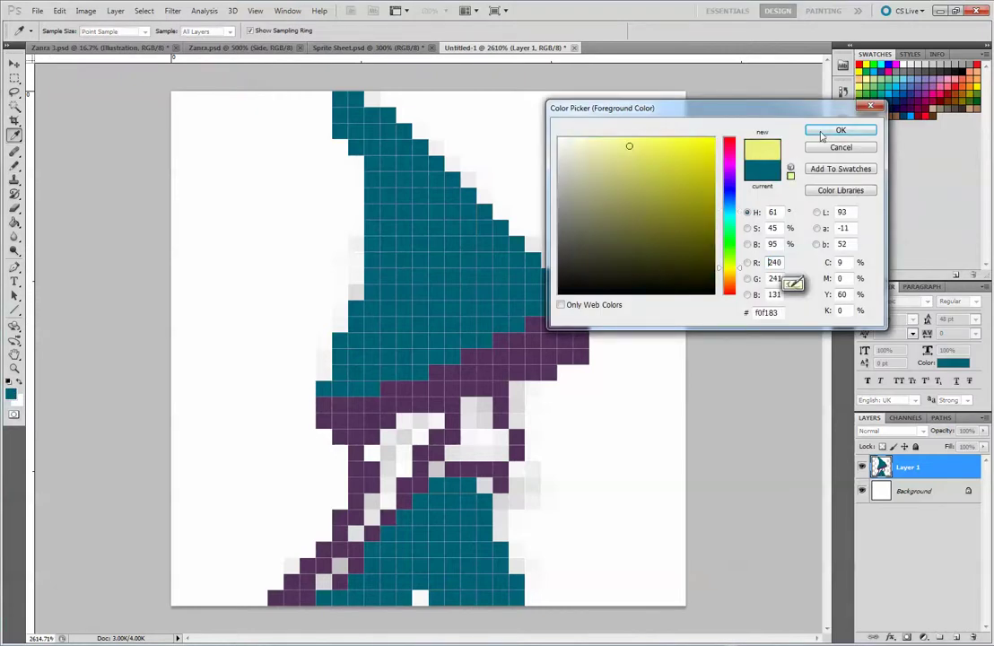
pyautogui.click(821, 133)
pyautogui.moveTo(439, 420)
pyautogui.mouseDown()
pyautogui.moveTo(389, 429)
pyautogui.moveTo(379, 450)
pyautogui.moveTo(432, 423)
pyautogui.mouseUp()
pyautogui.moveTo(405, 458)
pyautogui.mouseDown()
pyautogui.moveTo(359, 477)
pyautogui.moveTo(360, 460)
pyautogui.moveTo(359, 508)
pyautogui.moveTo(401, 500)
pyautogui.moveTo(420, 467)
pyautogui.moveTo(418, 487)
pyautogui.moveTo(364, 525)
pyautogui.moveTo(344, 560)
pyautogui.moveTo(340, 520)
pyautogui.moveTo(278, 550)
pyautogui.moveTo(326, 550)
pyautogui.moveTo(331, 561)
pyautogui.moveTo(332, 576)
pyautogui.moveTo(301, 580)
pyautogui.moveTo(274, 599)
pyautogui.mouseUp()
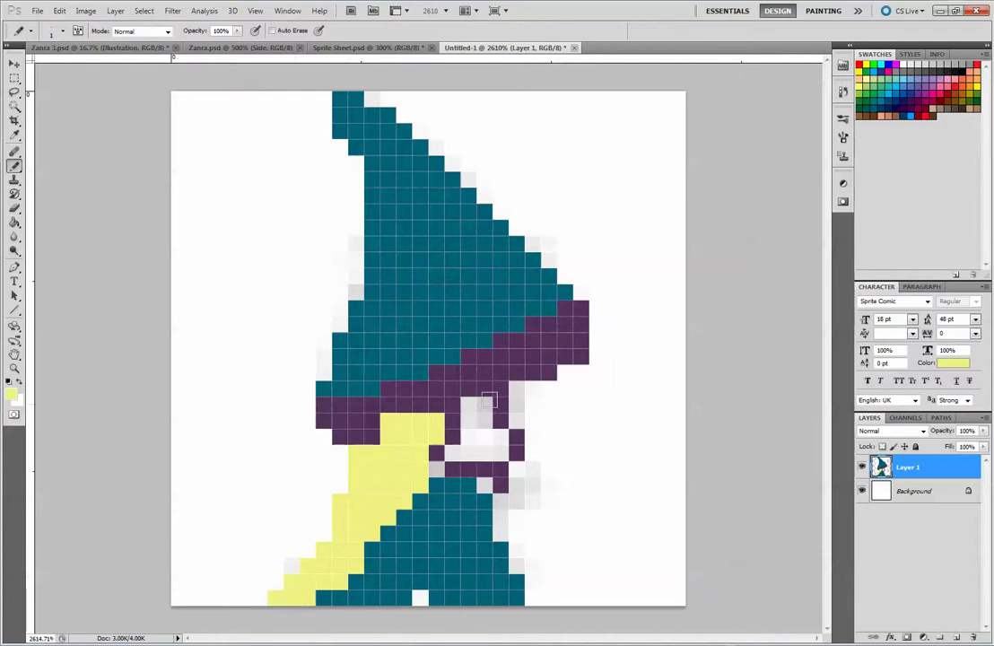
pyautogui.click(436, 421)
pyautogui.moveTo(371, 438); pyautogui.dragTo(357, 448)
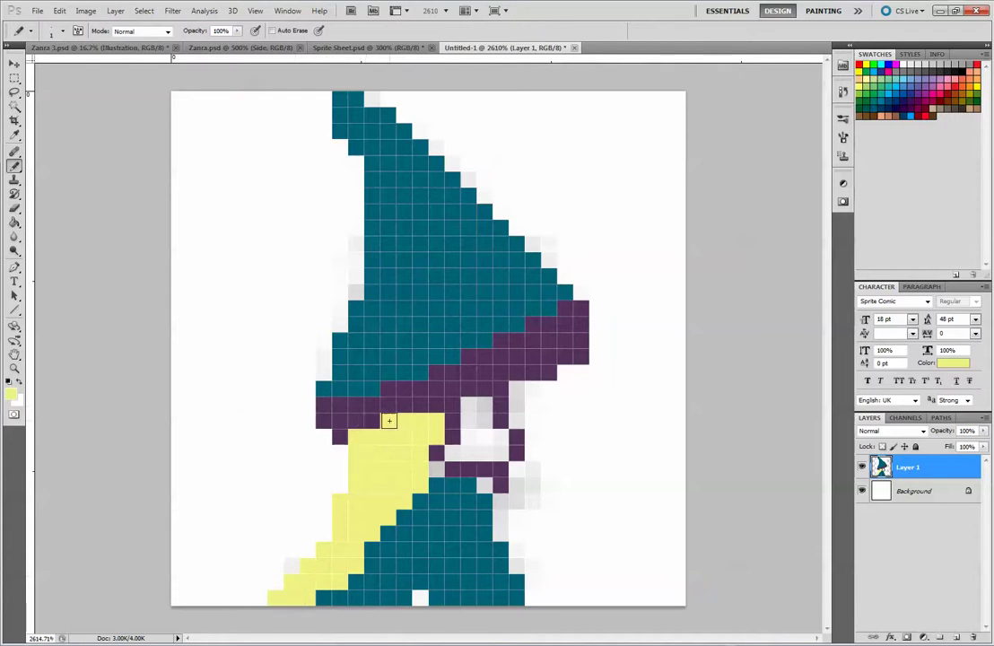
# - Resample the brim's dark purple and repaint the brim's lower edge where it meets the yellow hair
pyautogui.keyDown('alt'); pyautogui.click(365, 413); pyautogui.keyUp('alt')
pyautogui.click(388, 421)
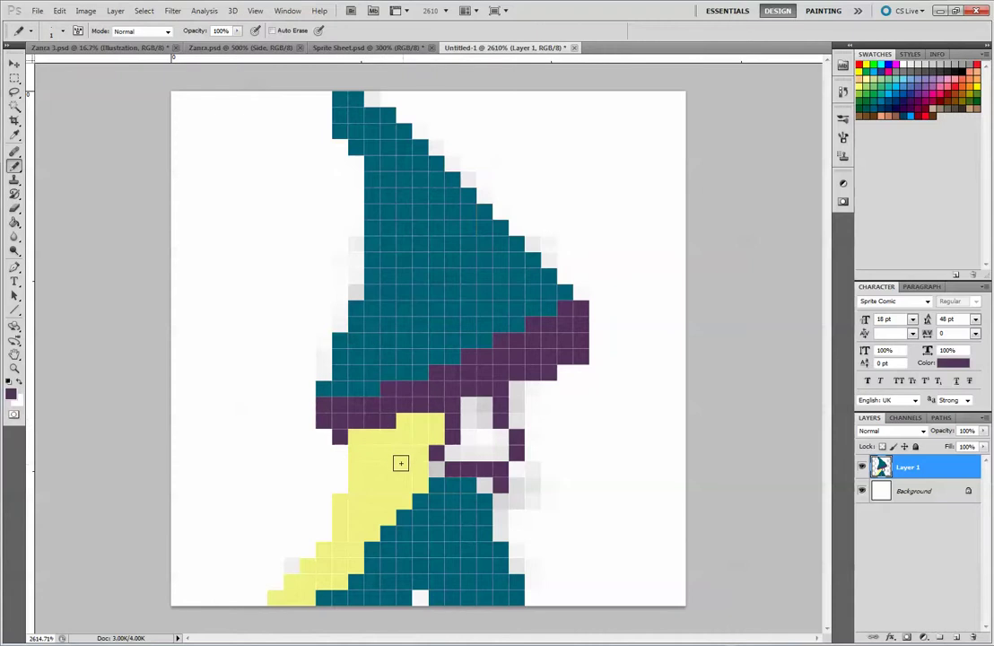
pyautogui.click(367, 438)
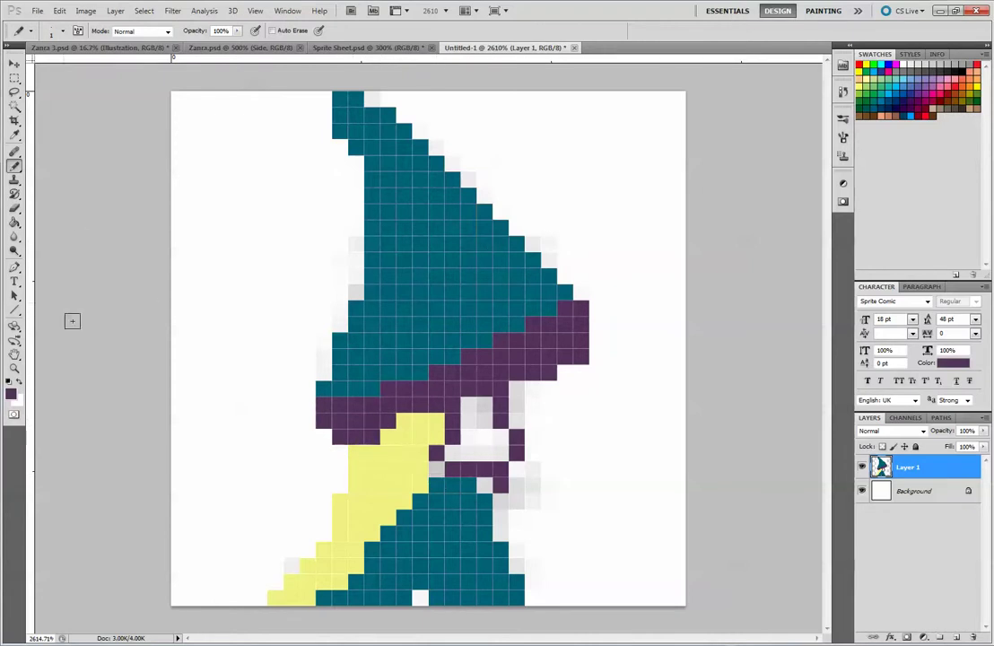
# - Set the foreground colour to a peach skin tone (about #e7b37b) and paint the face beneath the brim, covering its purple outline
pyautogui.click(10, 392)
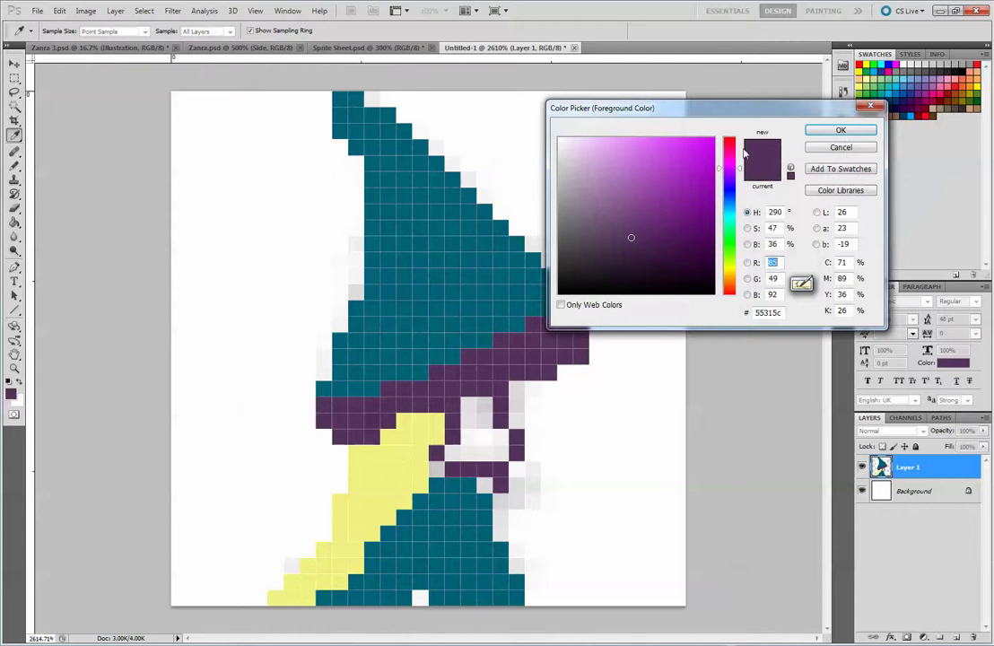
pyautogui.moveTo(728, 260); pyautogui.dragTo(726, 264)
pyautogui.moveTo(630, 170); pyautogui.dragTo(639, 158)
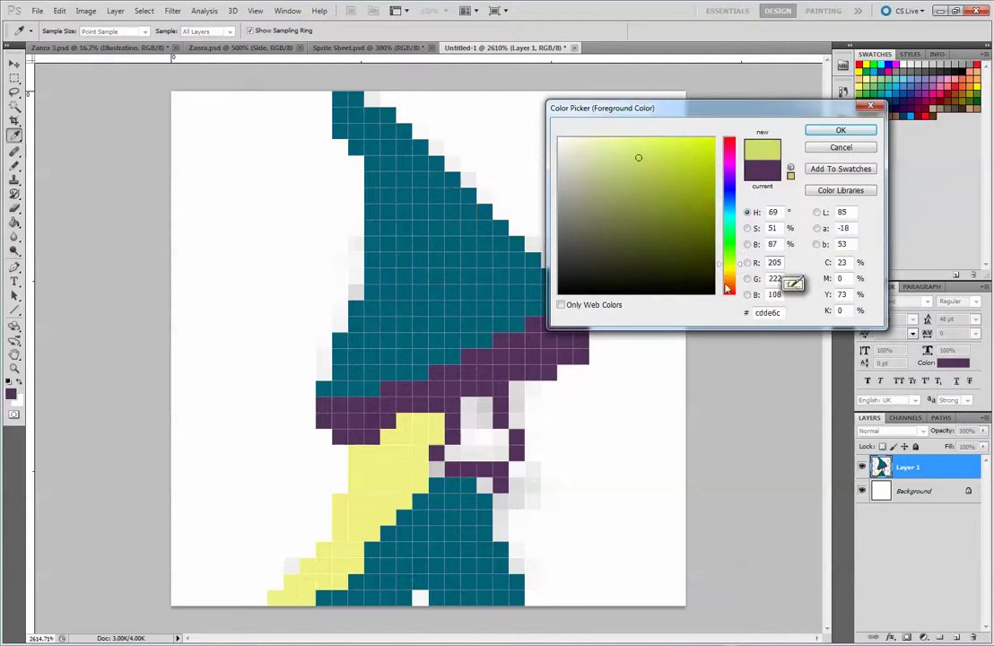
pyautogui.moveTo(726, 286); pyautogui.dragTo(729, 276)
pyautogui.moveTo(643, 152)
pyautogui.mouseDown()
pyautogui.moveTo(623, 142)
pyautogui.moveTo(651, 155)
pyautogui.moveTo(657, 136)
pyautogui.moveTo(604, 149)
pyautogui.moveTo(619, 143)
pyautogui.moveTo(650, 179)
pyautogui.mouseUp()
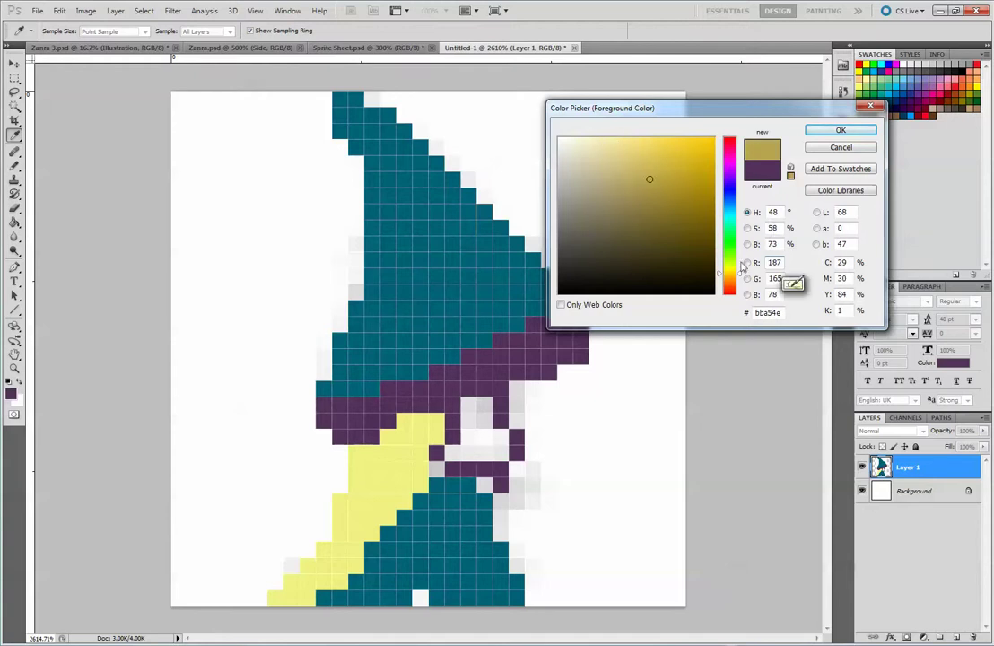
pyautogui.moveTo(739, 274); pyautogui.dragTo(739, 281)
pyautogui.moveTo(655, 170)
pyautogui.mouseDown()
pyautogui.moveTo(637, 138)
pyautogui.moveTo(628, 162)
pyautogui.moveTo(631, 152)
pyautogui.mouseUp()
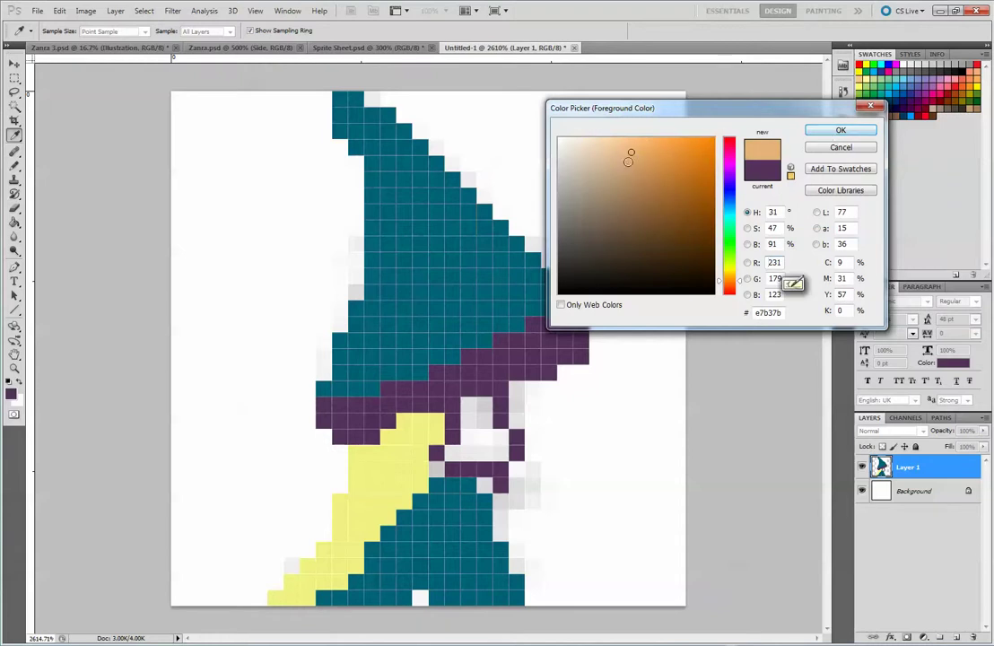
pyautogui.click(840, 131)
pyautogui.press('b')
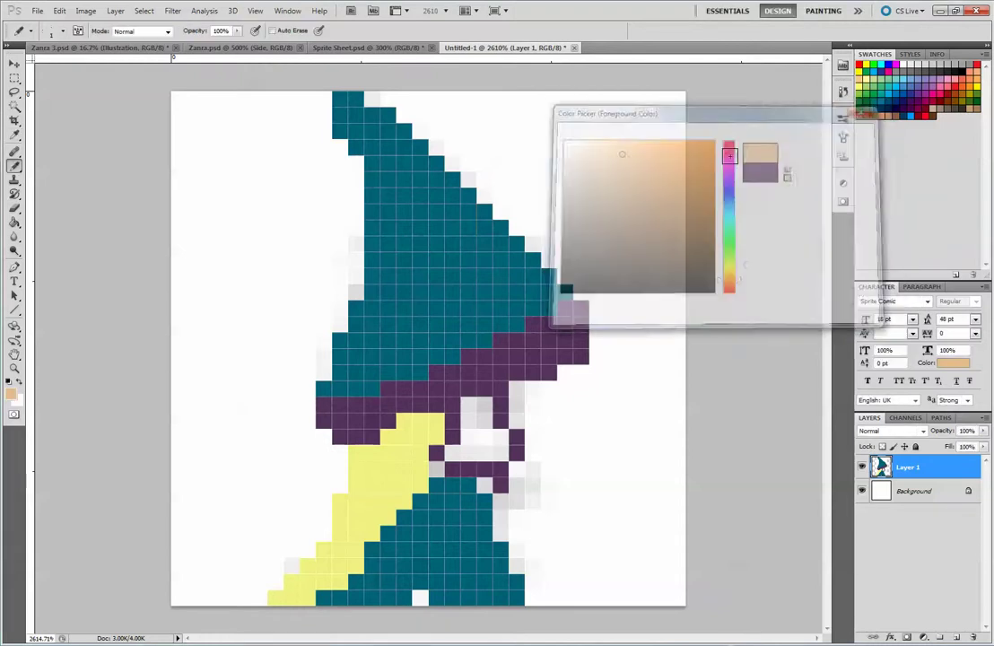
pyautogui.moveTo(455, 423)
pyautogui.mouseDown()
pyautogui.moveTo(452, 437)
pyautogui.moveTo(468, 414)
pyautogui.moveTo(487, 448)
pyautogui.moveTo(505, 424)
pyautogui.moveTo(498, 410)
pyautogui.moveTo(517, 440)
pyautogui.moveTo(499, 464)
pyautogui.moveTo(461, 469)
pyautogui.moveTo(436, 453)
pyautogui.mouseUp()
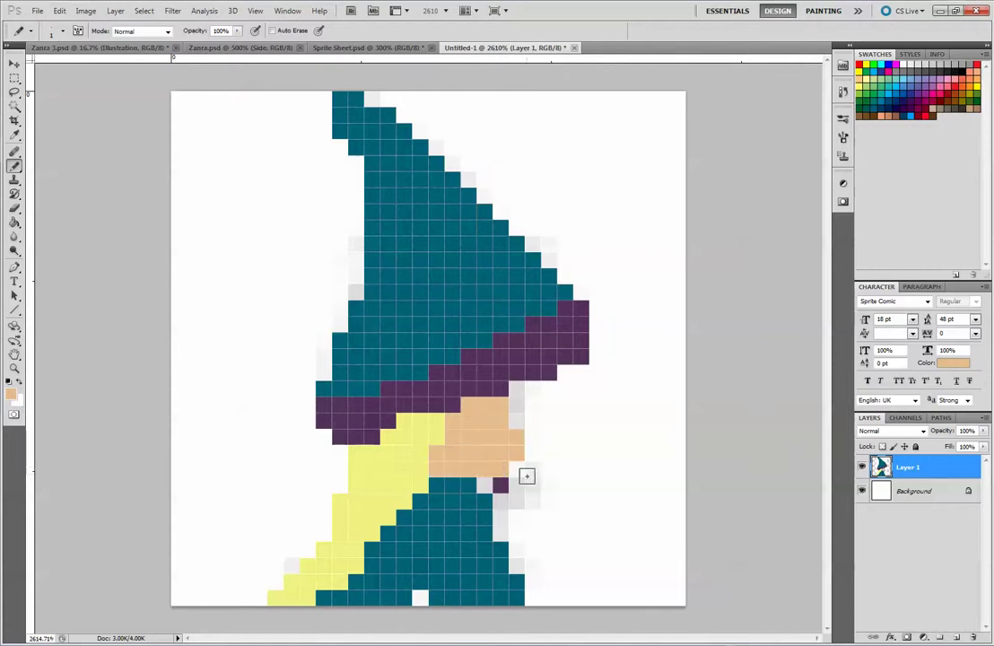
# - Cut the hat, brim, face, hair and robe areas out of Layer 1, hide that layer and paste them onto a new layer
pyautogui.press('alt')
pyautogui.click(15, 105)
pyautogui.click(504, 303)
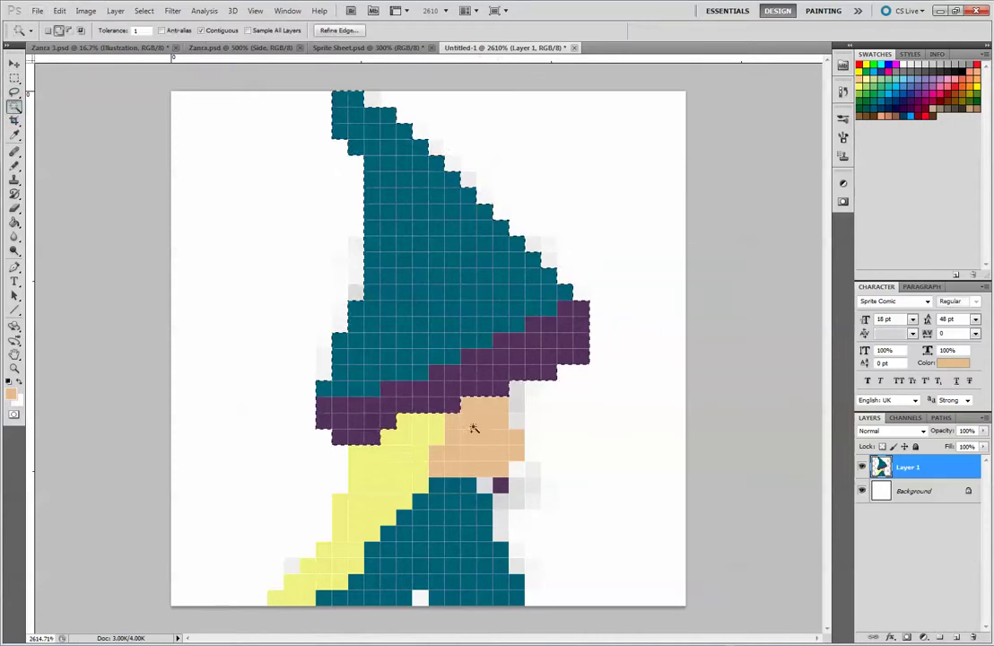
pyautogui.keyDown('shift'); pyautogui.click(473, 429); pyautogui.keyUp('shift')
pyautogui.keyDown('shift'); pyautogui.click(413, 477); pyautogui.keyUp('shift')
pyautogui.keyDown('shift'); pyautogui.click(467, 536); pyautogui.keyUp('shift')
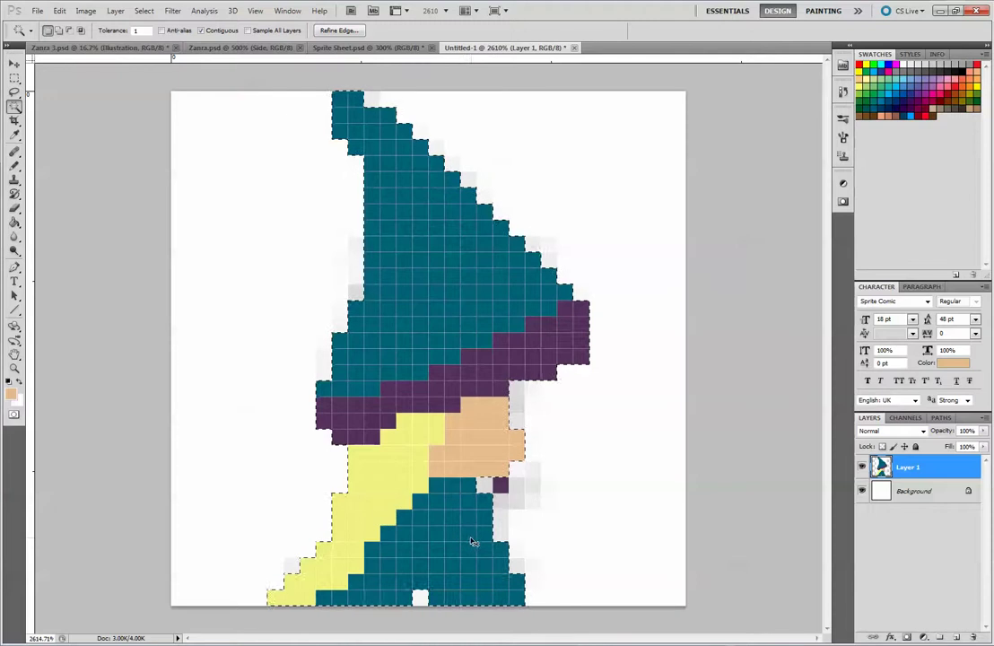
pyautogui.hotkey('ctrl', 'x')
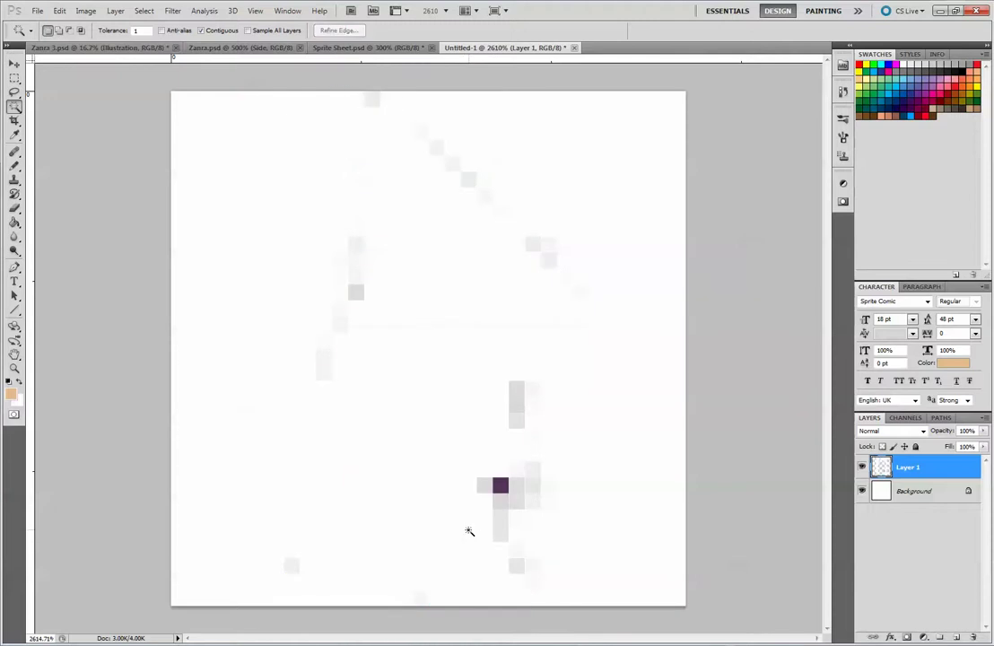
pyautogui.click(957, 636)
pyautogui.click(861, 491)
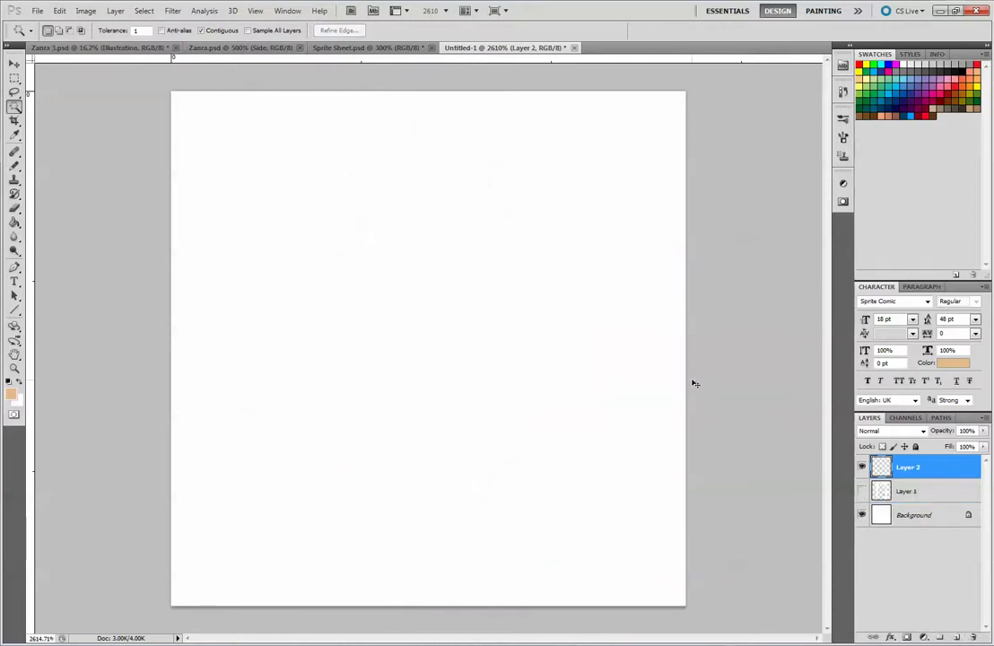
pyautogui.hotkey('ctrl', 'v')
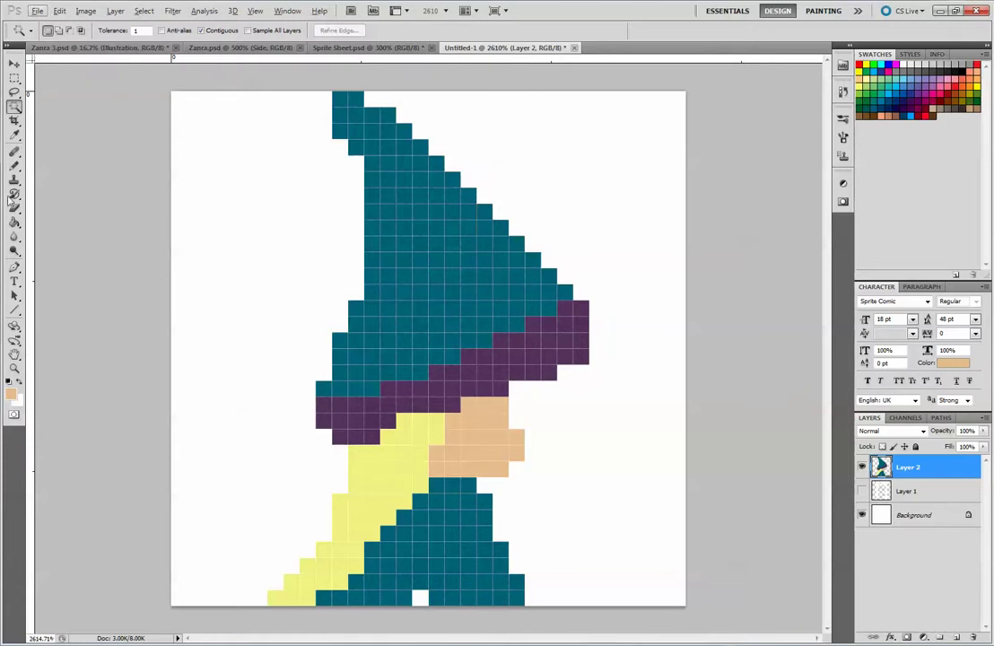
# - Sample the brim's dark purple and extend the brim's lower edge by two pixels over the top of the yellow hair
pyautogui.click(14, 166)
pyautogui.keyDown('alt'); pyautogui.click(437, 393); pyautogui.keyUp('alt')
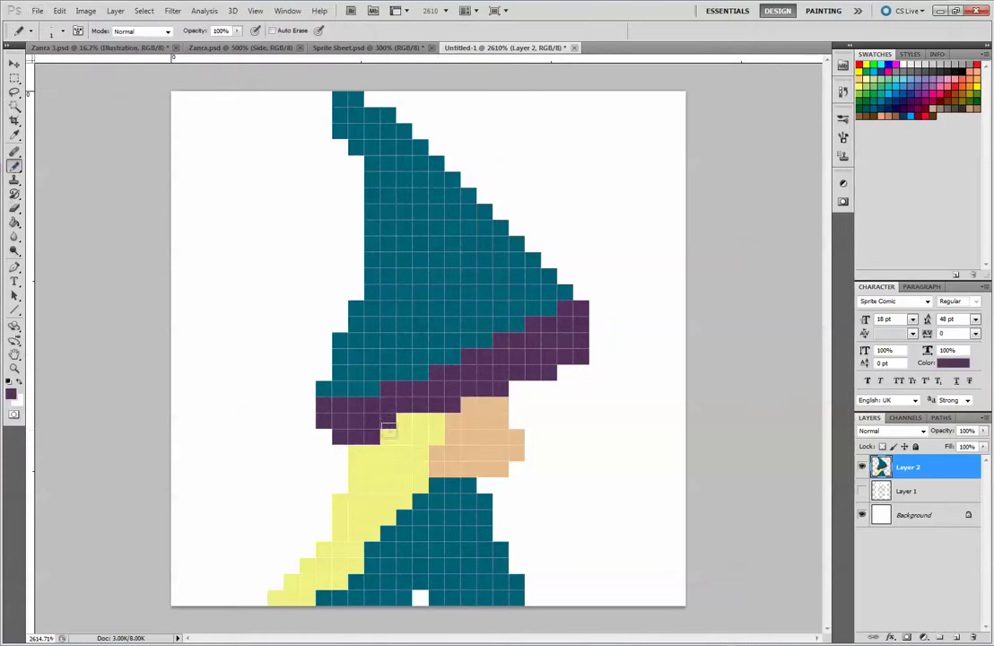
pyautogui.click(388, 436)
pyautogui.click(404, 420)
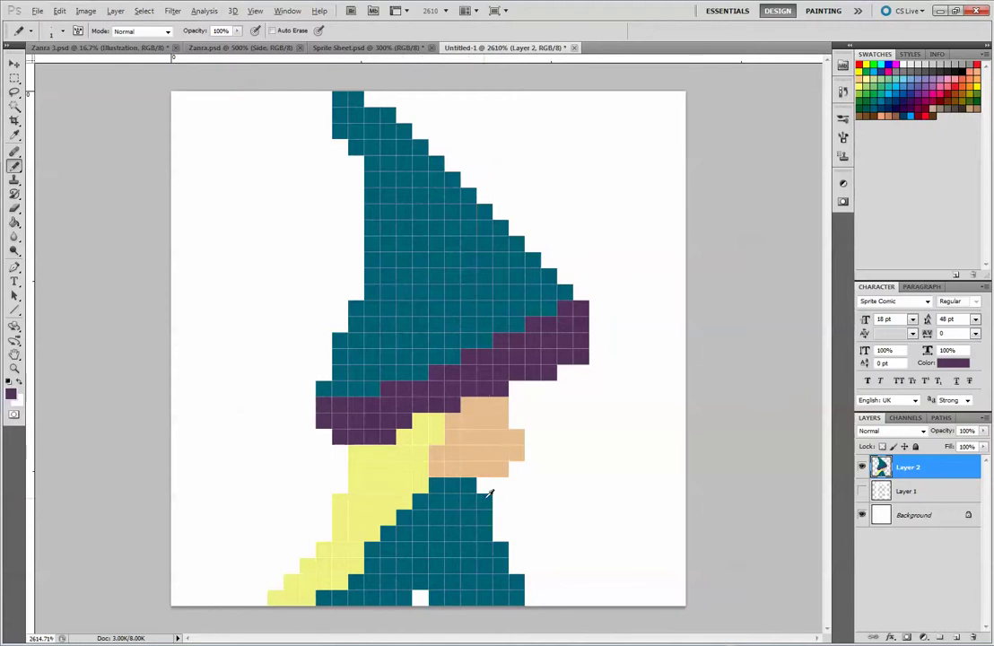
# - Try dark purple pixels at the robe's front collar below the chin, toggling the visibility of Layer 1 and the background for comparison
pyautogui.press('e')
pyautogui.hotkey('alt', 'e')
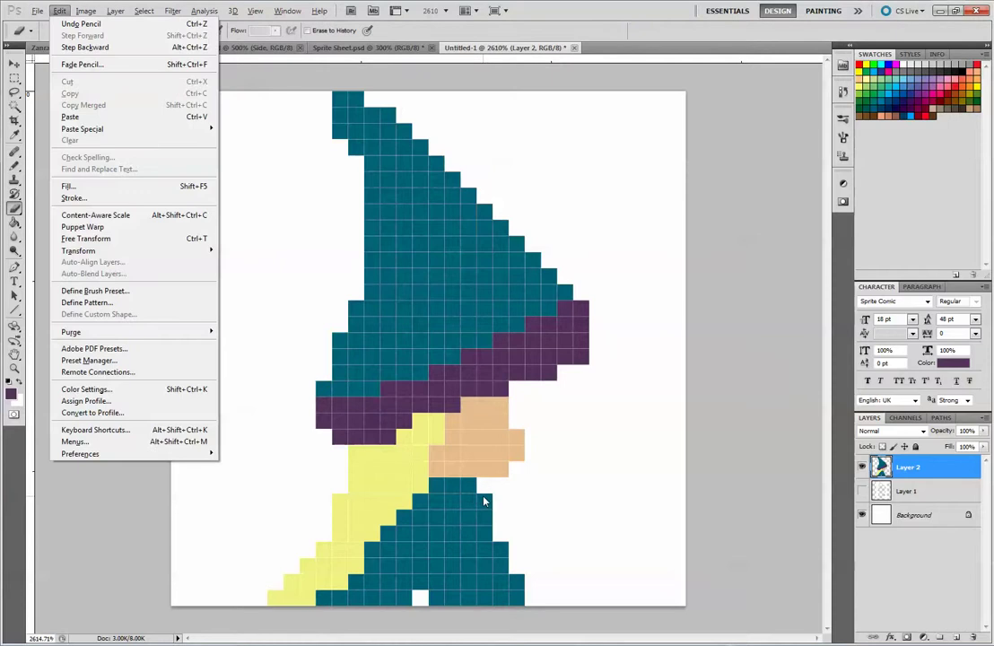
pyautogui.press('Escape')
pyautogui.press('b')
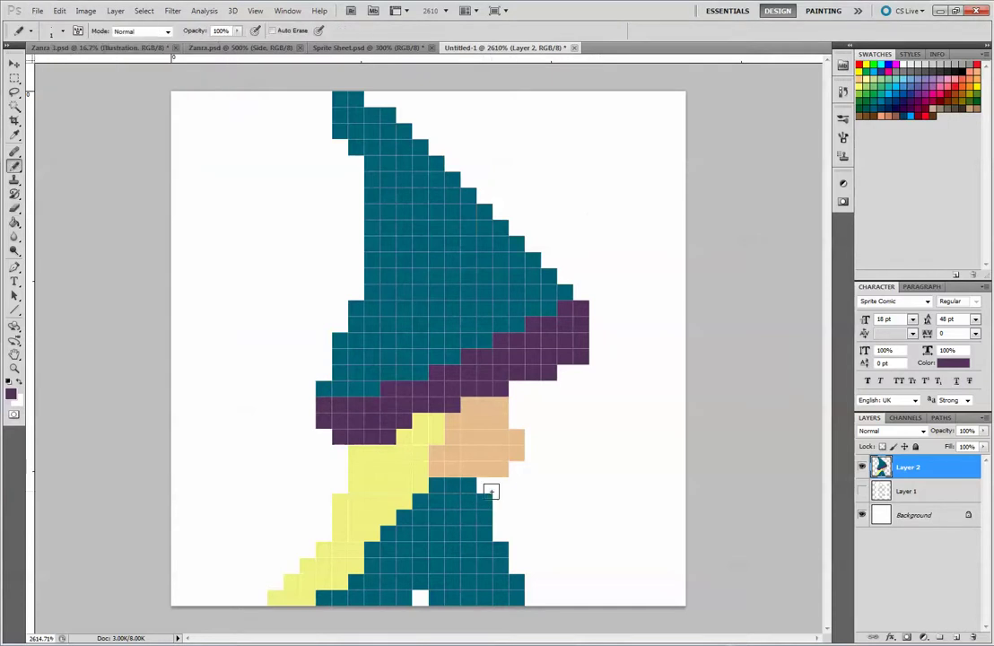
pyautogui.click(485, 500)
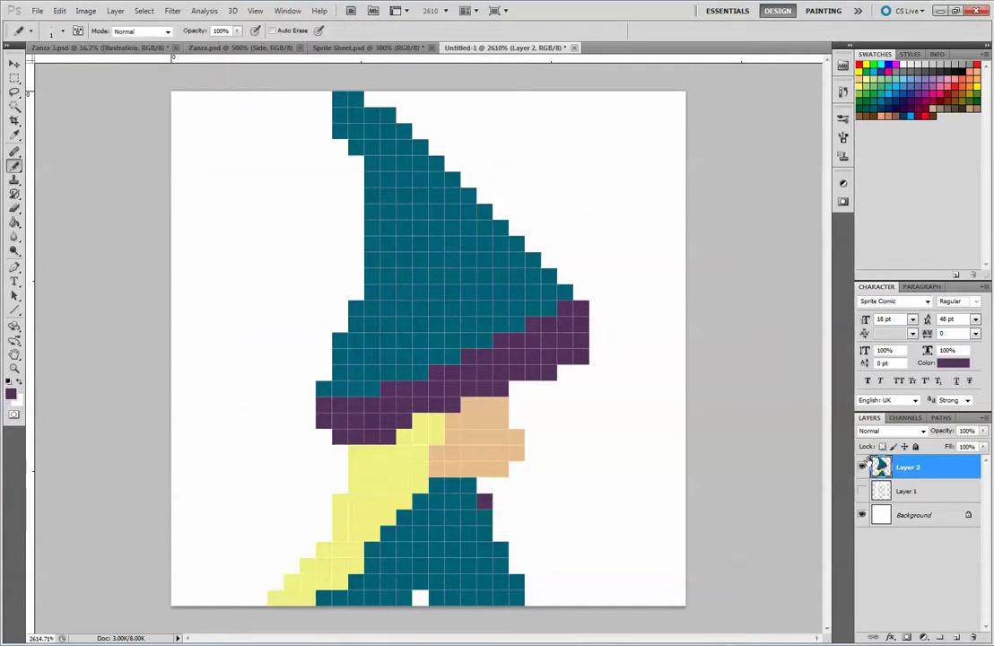
pyautogui.click(863, 491)
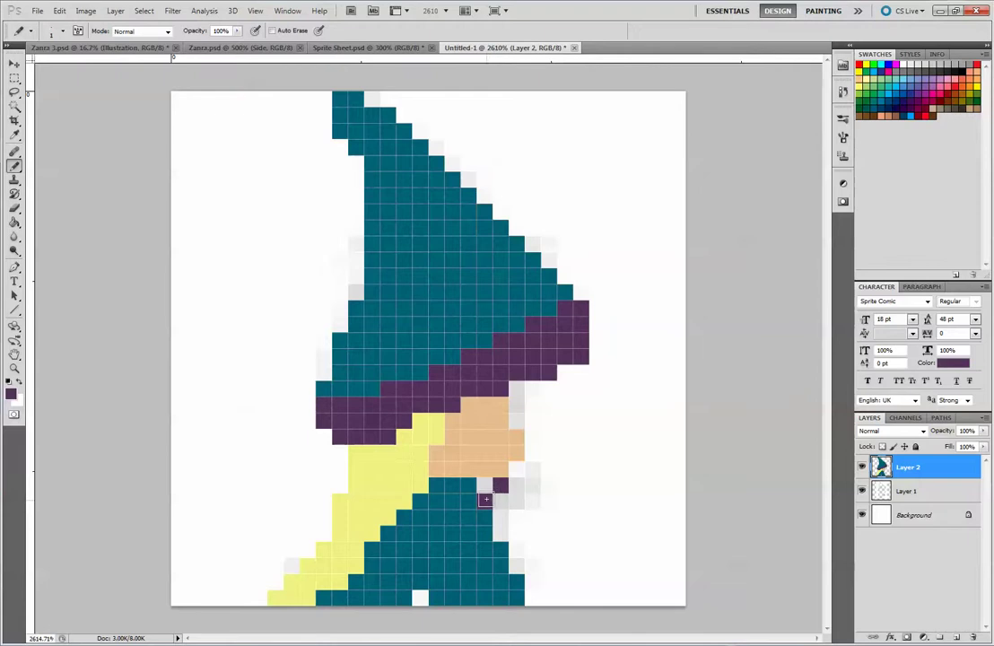
pyautogui.click(861, 491)
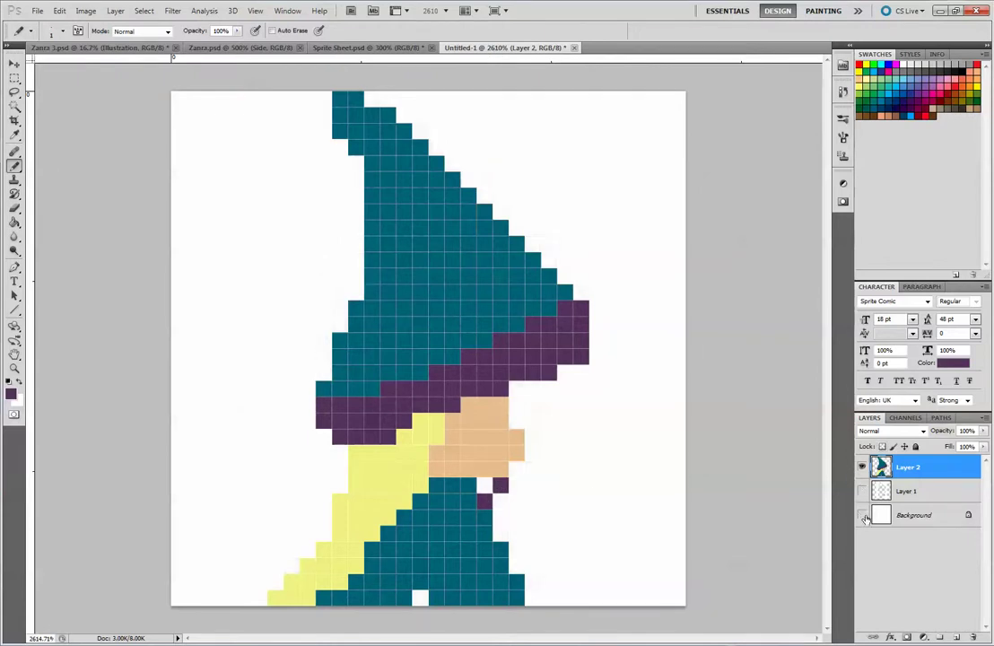
pyautogui.click(862, 515)
pyautogui.click(862, 515)
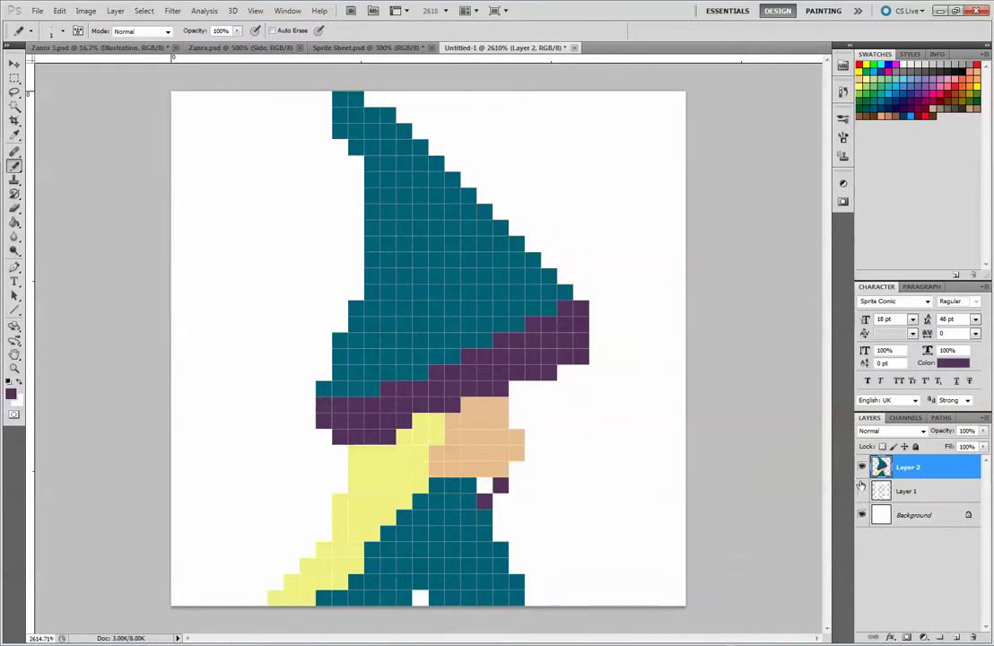
# - Erase the purple pixels below the chin at the robe's front collar
pyautogui.click(498, 501)
pyautogui.press('e')
pyautogui.click(487, 497)
pyautogui.click(500, 485)
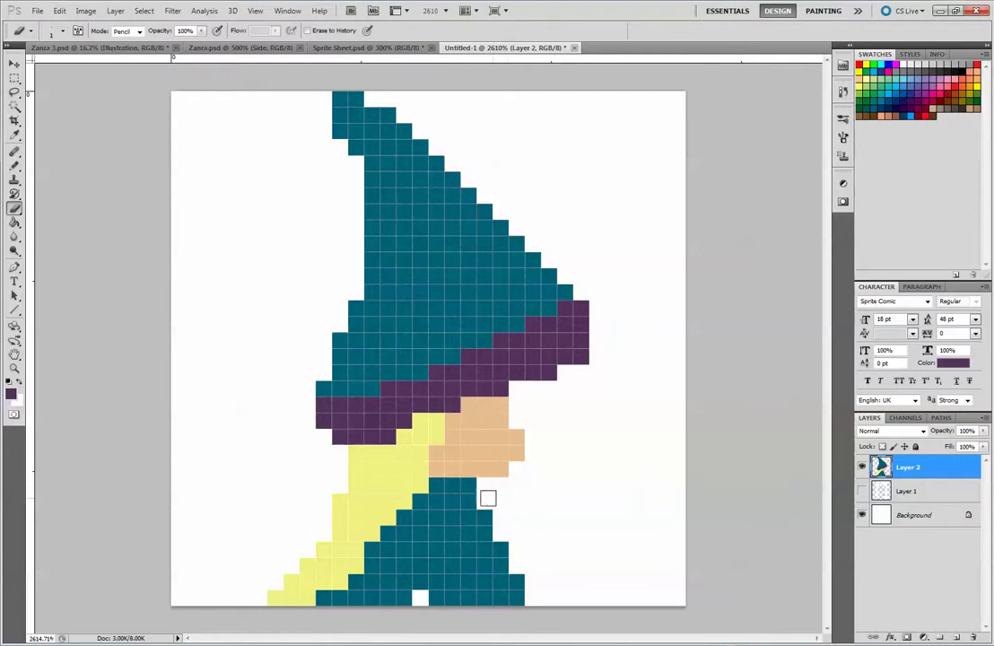
# - Narrow the hat brim by painting the hat's teal over pixels along its upper edge
pyautogui.press('b')
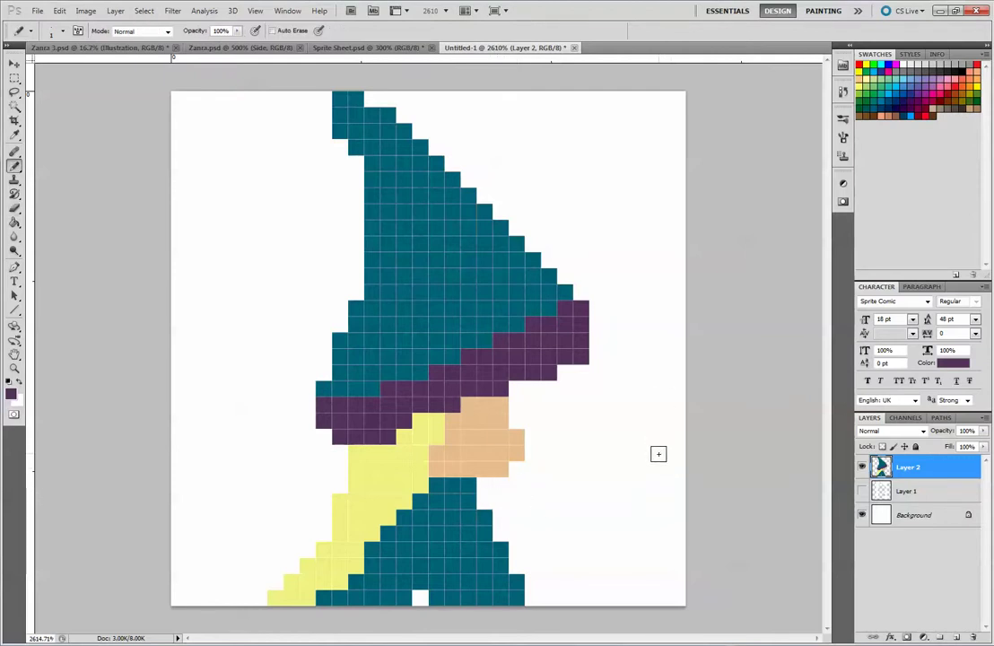
pyautogui.press('e')
pyautogui.press('b')
pyautogui.moveTo(563, 309)
pyautogui.mouseDown()
pyautogui.moveTo(477, 346)
pyautogui.moveTo(503, 328)
pyautogui.moveTo(463, 351)
pyautogui.mouseUp()
pyautogui.click(439, 367)
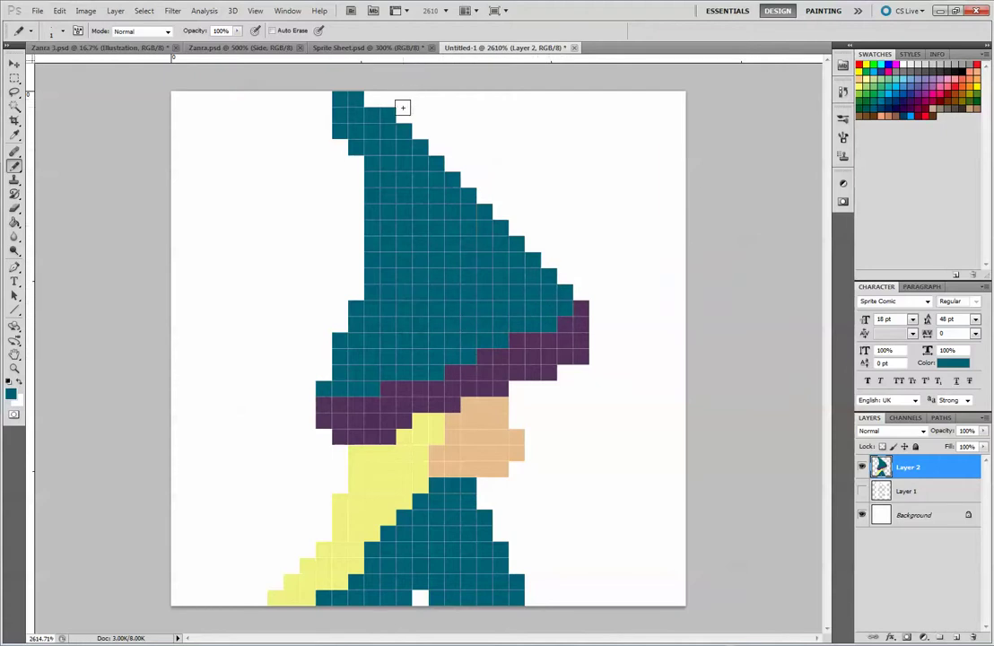
# - Set the foreground colour to light blue (#94e0f0) and paint a highlight along the hat's front slope from the tip to the brim
pyautogui.click(12, 396)
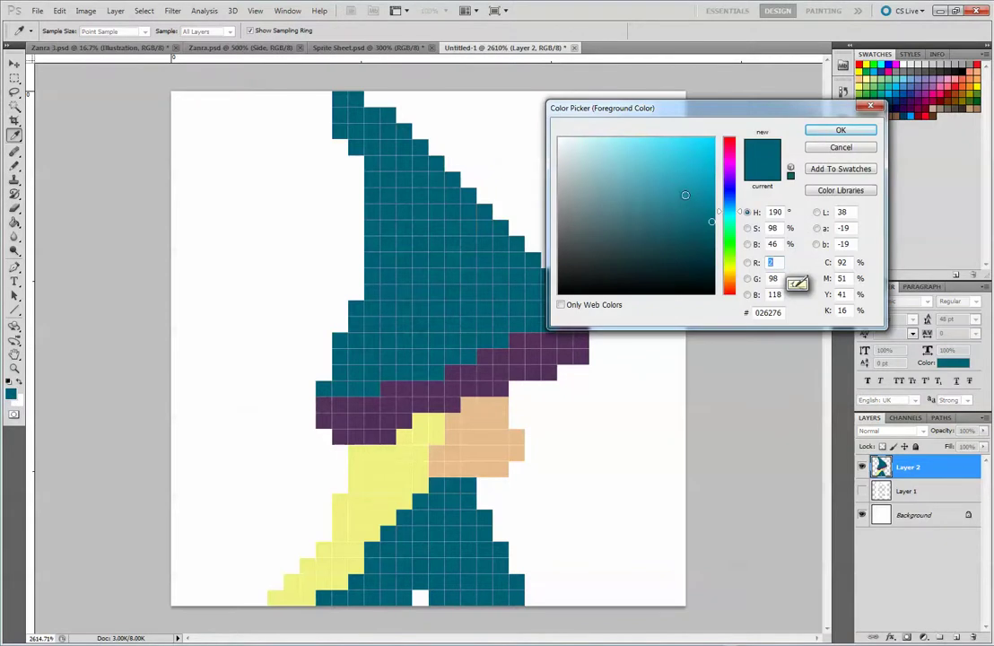
pyautogui.click(629, 145)
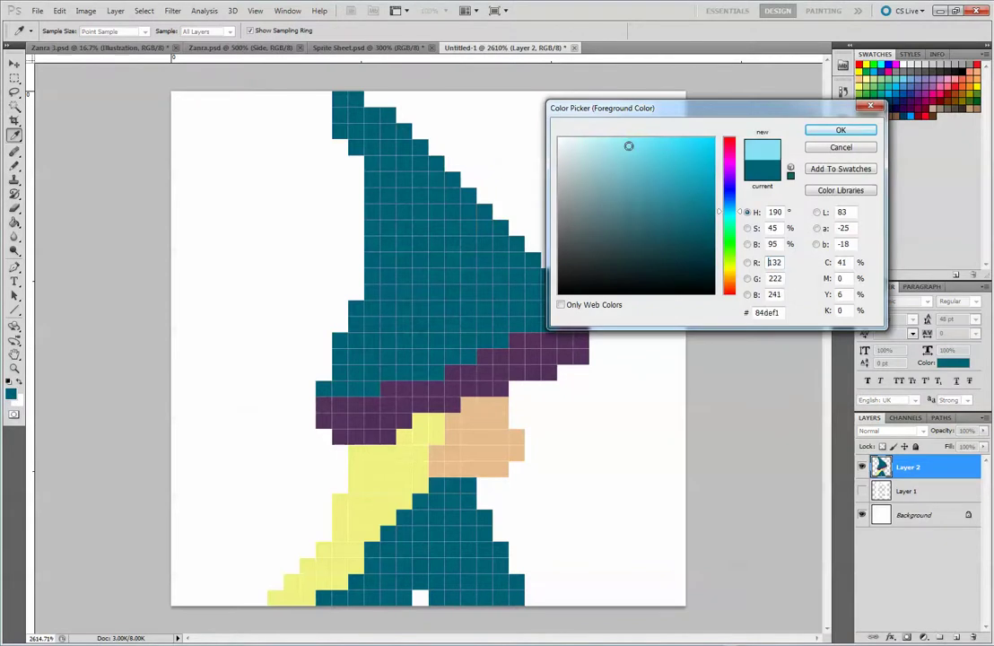
pyautogui.moveTo(629, 146); pyautogui.dragTo(618, 146)
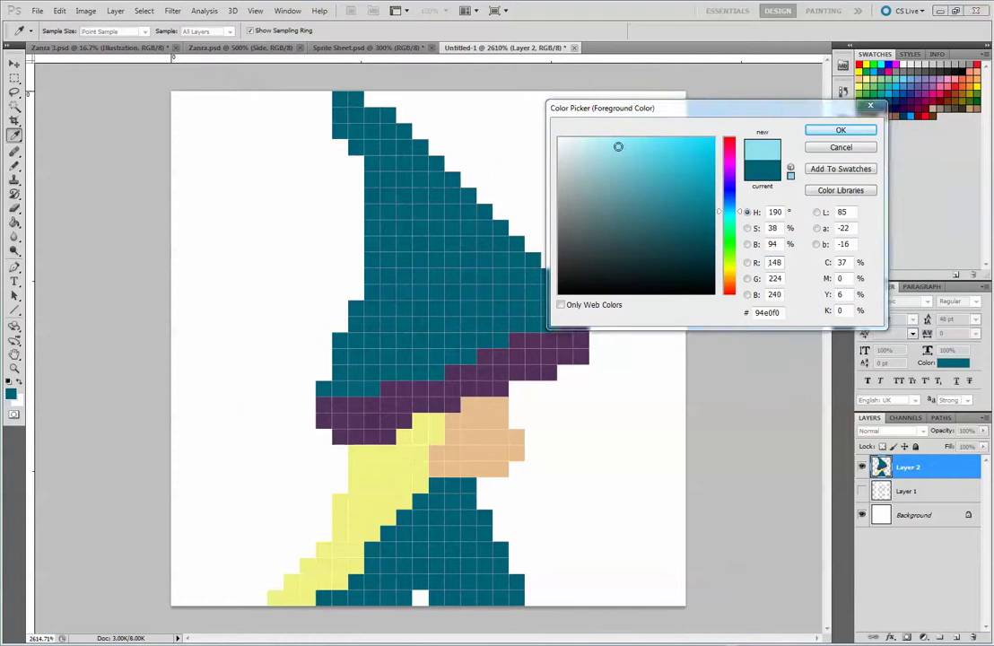
pyautogui.press('Tab')
pyautogui.click(838, 131)
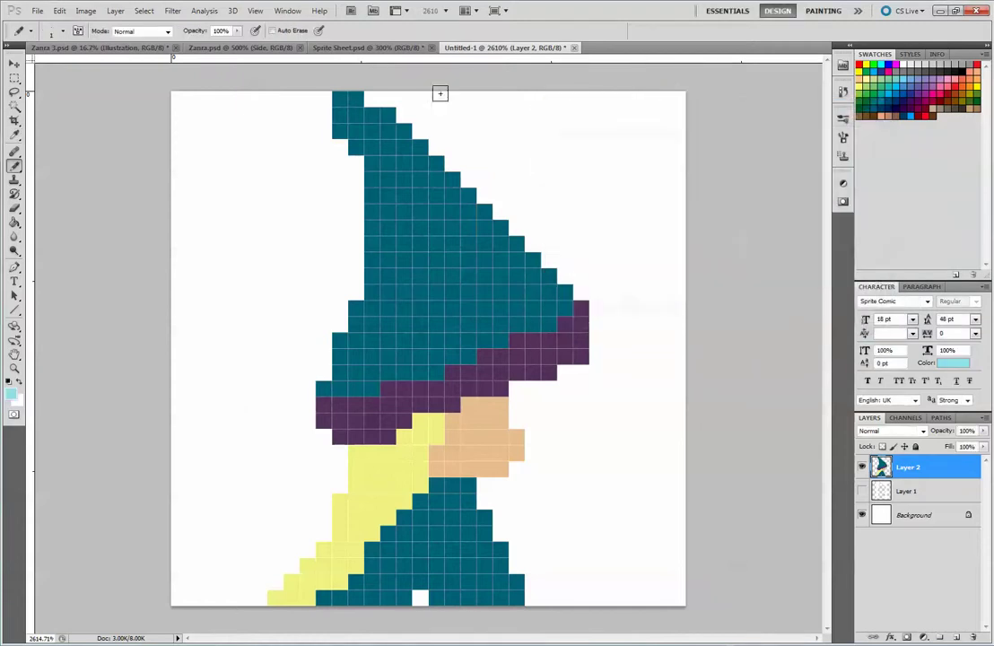
pyautogui.moveTo(354, 98)
pyautogui.mouseDown()
pyautogui.moveTo(391, 116)
pyautogui.moveTo(564, 293)
pyautogui.mouseUp()
pyautogui.click(566, 308)
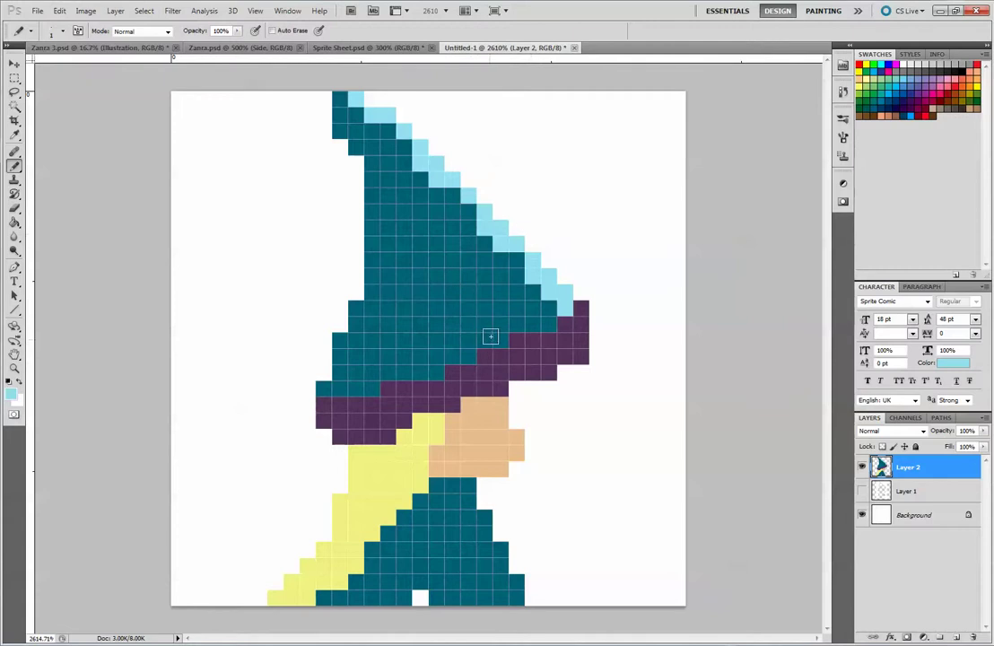
# - Extend the light blue highlight around the hat's front corner and back along the brim's upper edge
pyautogui.click(548, 307)
pyautogui.click(536, 322)
pyautogui.click(549, 322)
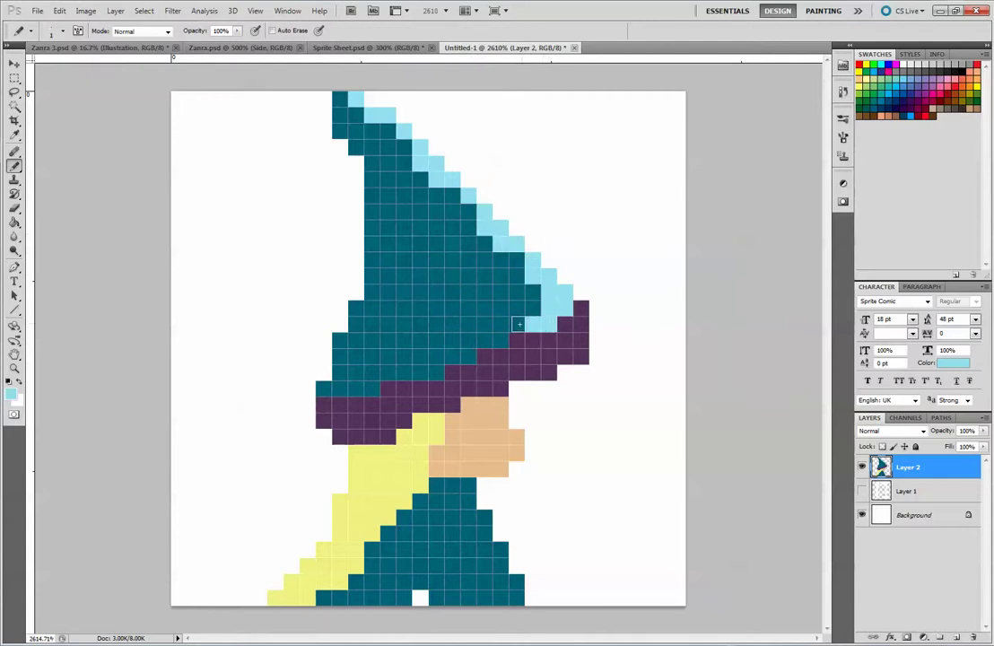
pyautogui.click(519, 323)
# - Set the foreground colour to medium blue (#4ebcd3) and paint a wide band inside the highlight from the hat's tip to the brim
pyautogui.keyDown('alt'); pyautogui.click(459, 262); pyautogui.keyUp('alt')
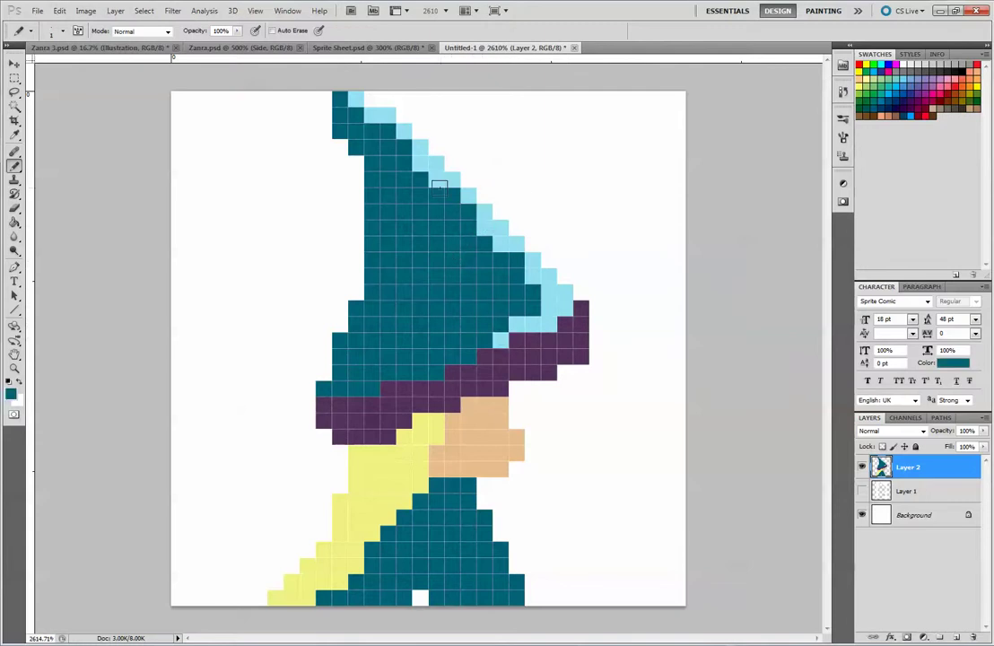
pyautogui.click(11, 395)
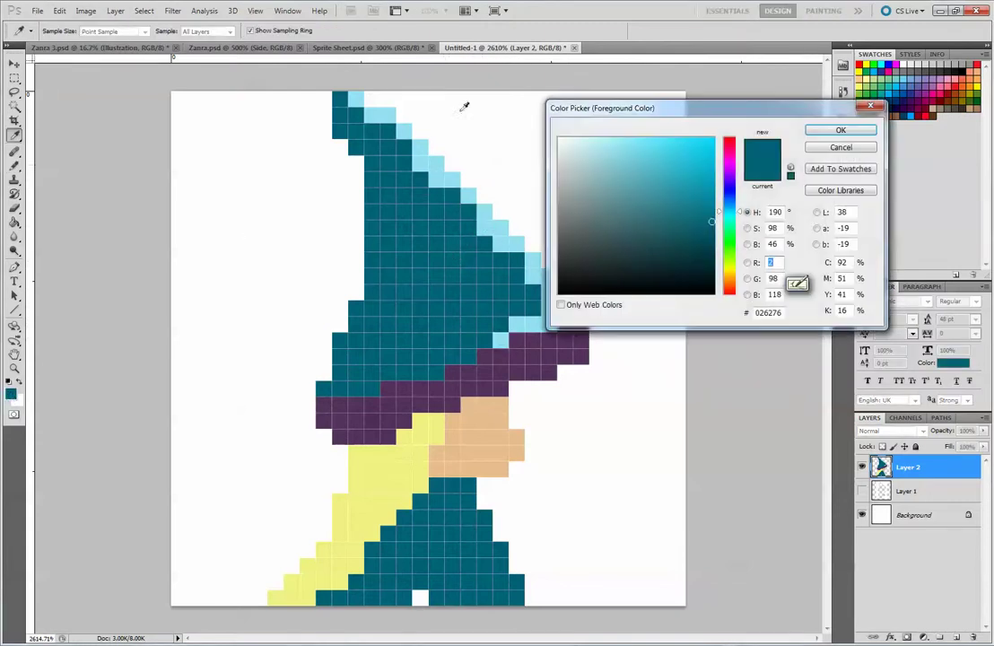
pyautogui.click(481, 179)
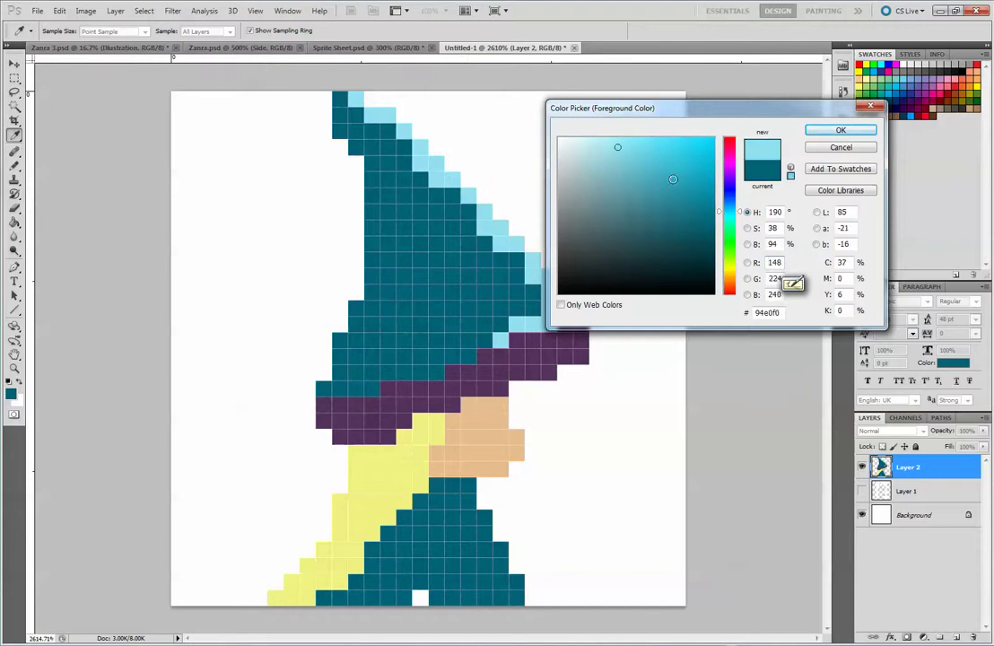
pyautogui.moveTo(673, 178); pyautogui.dragTo(657, 164)
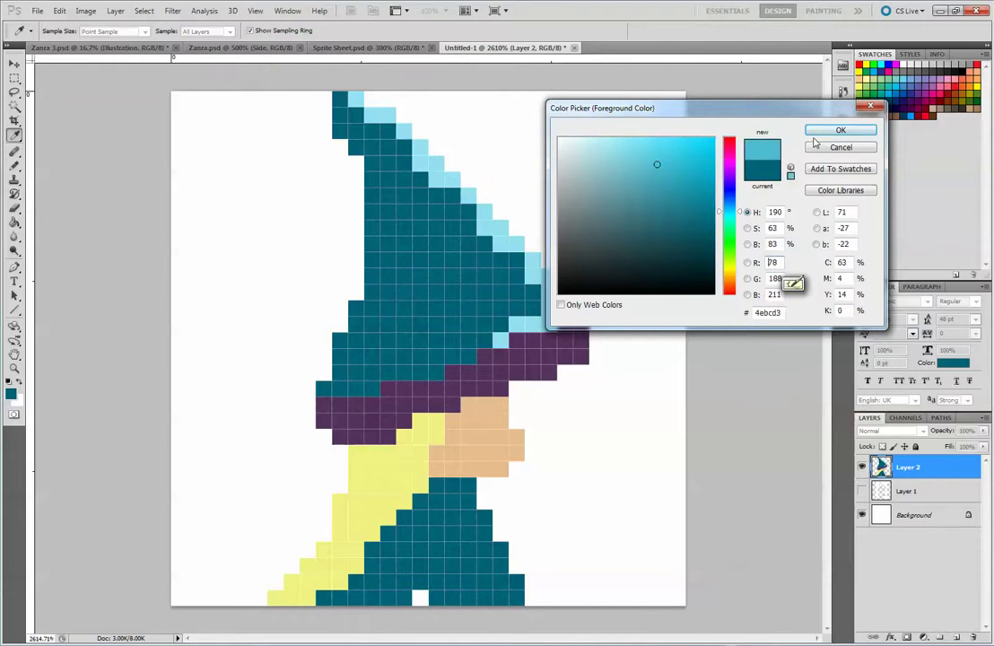
pyautogui.click(823, 131)
pyautogui.moveTo(354, 113)
pyautogui.mouseDown()
pyautogui.moveTo(397, 149)
pyautogui.moveTo(442, 216)
pyautogui.moveTo(438, 203)
pyautogui.moveTo(470, 225)
pyautogui.moveTo(465, 210)
pyautogui.moveTo(468, 257)
pyautogui.moveTo(462, 240)
pyautogui.moveTo(481, 250)
pyautogui.moveTo(480, 270)
pyautogui.moveTo(499, 275)
pyautogui.moveTo(513, 263)
pyautogui.moveTo(530, 302)
pyautogui.moveTo(499, 313)
pyautogui.moveTo(495, 328)
pyautogui.moveTo(492, 294)
pyautogui.moveTo(489, 330)
pyautogui.moveTo(445, 367)
pyautogui.moveTo(469, 311)
pyautogui.moveTo(480, 316)
pyautogui.moveTo(489, 298)
pyautogui.moveTo(456, 268)
pyautogui.moveTo(470, 312)
pyautogui.mouseUp()
pyautogui.keyDown('alt'); pyautogui.click(434, 279); pyautogui.keyUp('alt')
pyautogui.click(484, 294)
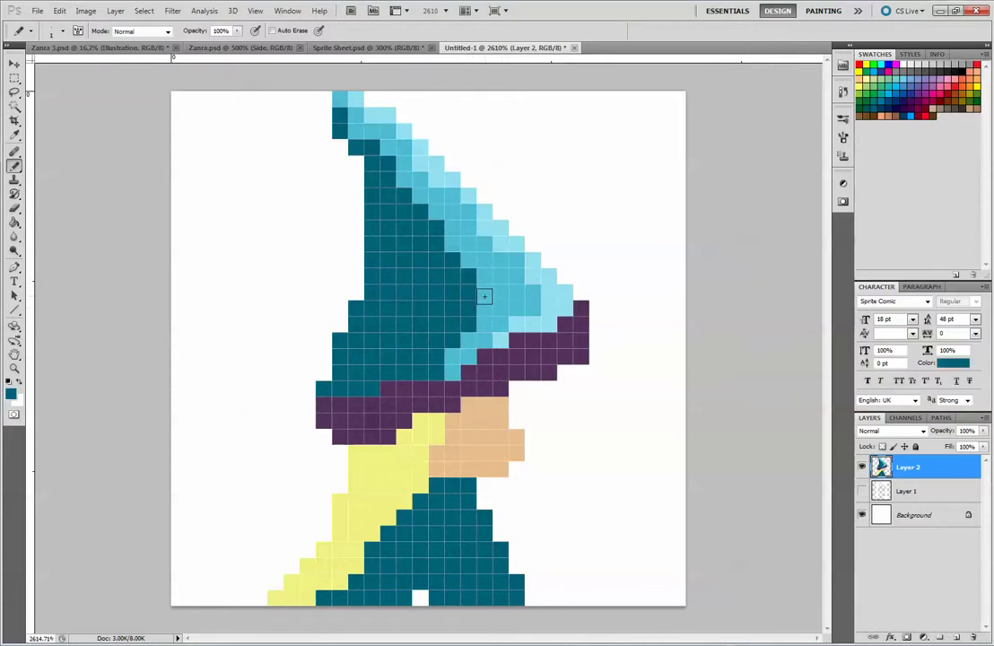
pyautogui.keyDown('alt'); pyautogui.click(482, 288); pyautogui.keyUp('alt')
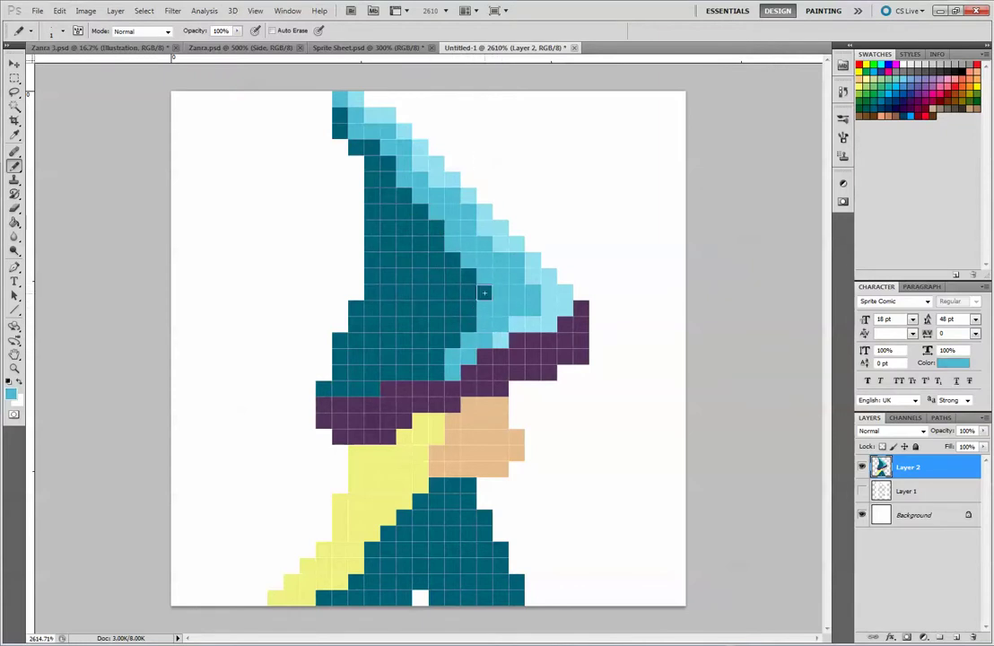
# - Set the foreground colour to dark teal (#003945) and paint the back edge of the hat's tip
pyautogui.keyDown('alt'); pyautogui.click(407, 243); pyautogui.keyUp('alt')
pyautogui.click(11, 394)
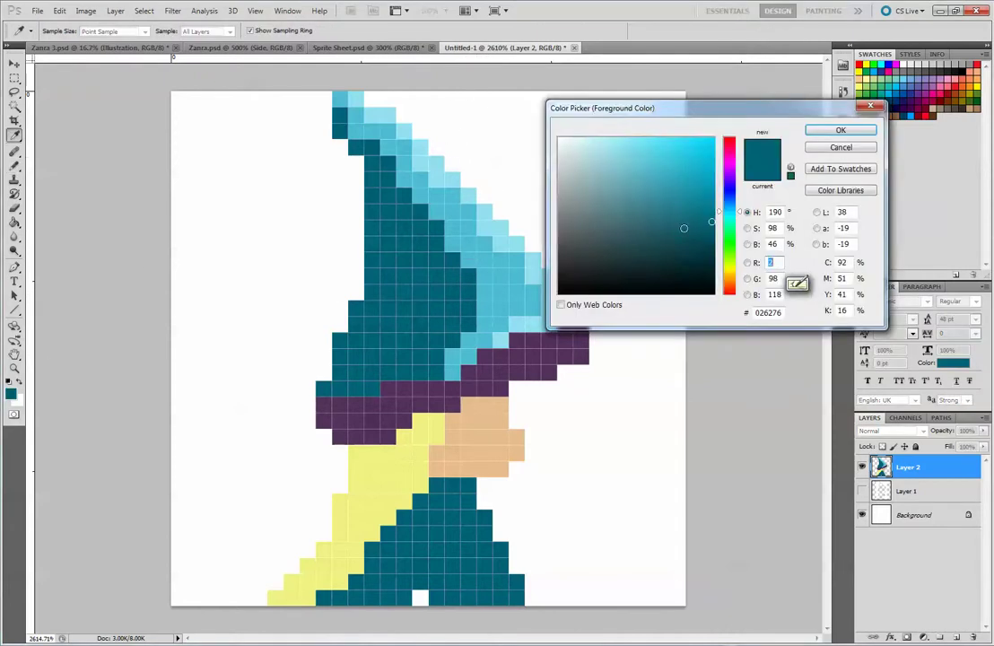
pyautogui.moveTo(712, 248); pyautogui.dragTo(717, 252)
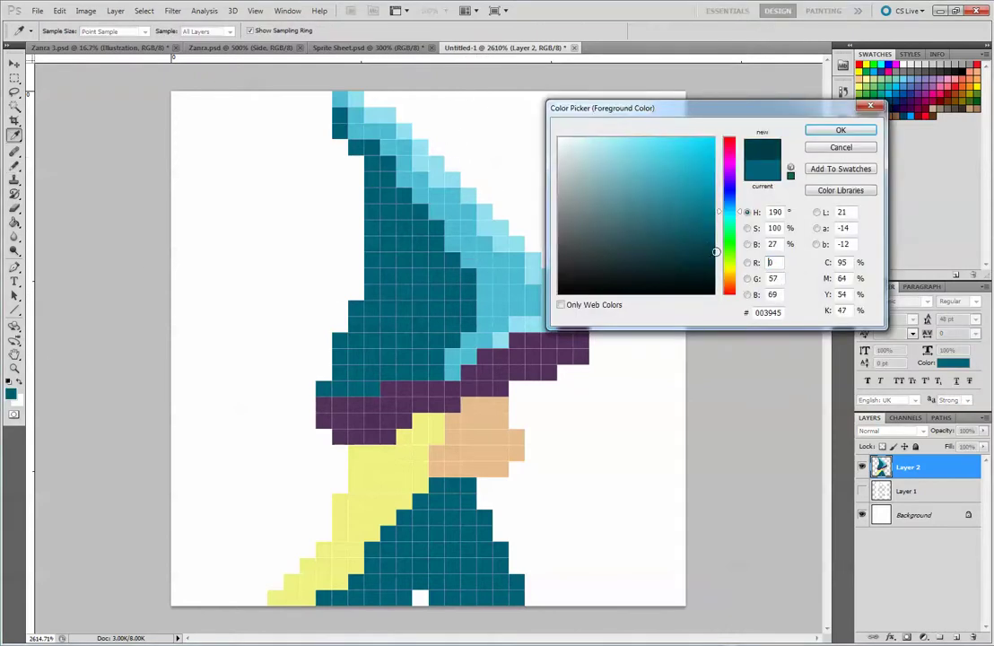
pyautogui.click(870, 132)
pyautogui.moveTo(339, 131); pyautogui.dragTo(339, 98)
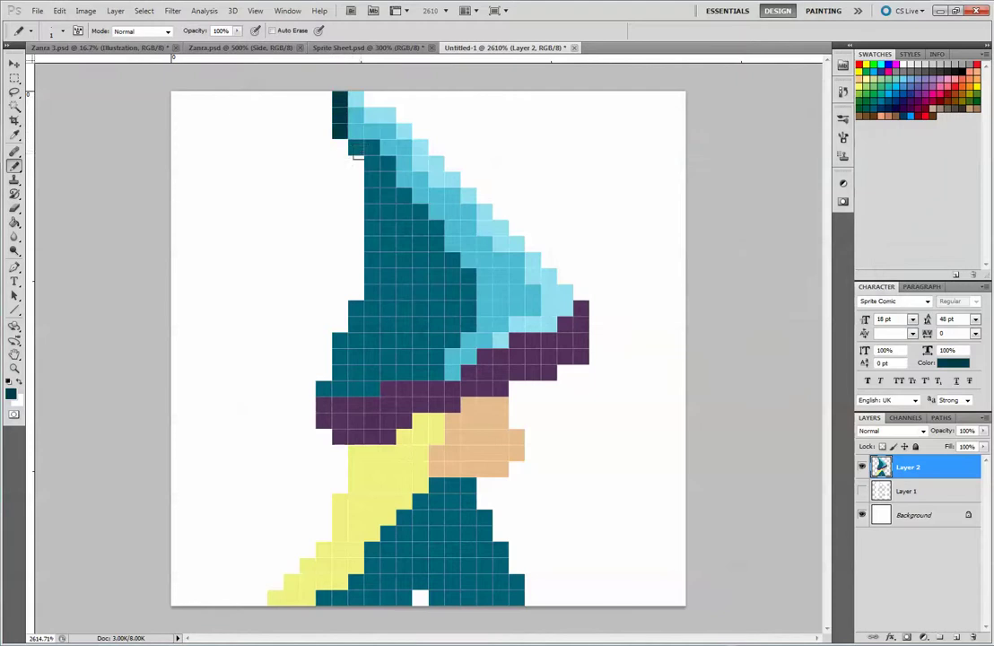
pyautogui.click(356, 148)
# - Extend the dark teal shadow down the hat's back edge to the brim, widening it around mid-height
pyautogui.moveTo(367, 159)
pyautogui.mouseDown()
pyautogui.moveTo(387, 266)
pyautogui.moveTo(378, 269)
pyautogui.moveTo(378, 233)
pyautogui.moveTo(375, 285)
pyautogui.moveTo(395, 262)
pyautogui.moveTo(395, 293)
pyautogui.moveTo(371, 322)
pyautogui.moveTo(354, 323)
pyautogui.moveTo(379, 268)
pyautogui.moveTo(399, 305)
pyautogui.moveTo(407, 294)
pyautogui.moveTo(393, 325)
pyautogui.moveTo(342, 347)
pyautogui.moveTo(338, 382)
pyautogui.moveTo(324, 392)
pyautogui.moveTo(370, 365)
pyautogui.moveTo(367, 388)
pyautogui.moveTo(368, 357)
pyautogui.mouseUp()
pyautogui.hotkey('ctrl', 'z')
pyautogui.click(404, 293)
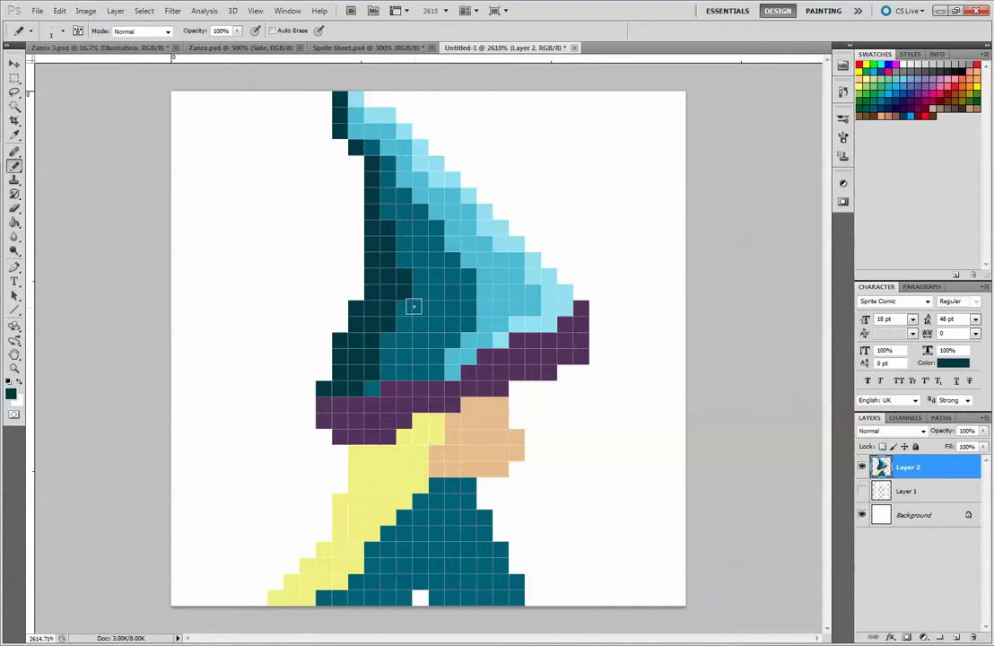
pyautogui.click(409, 307)
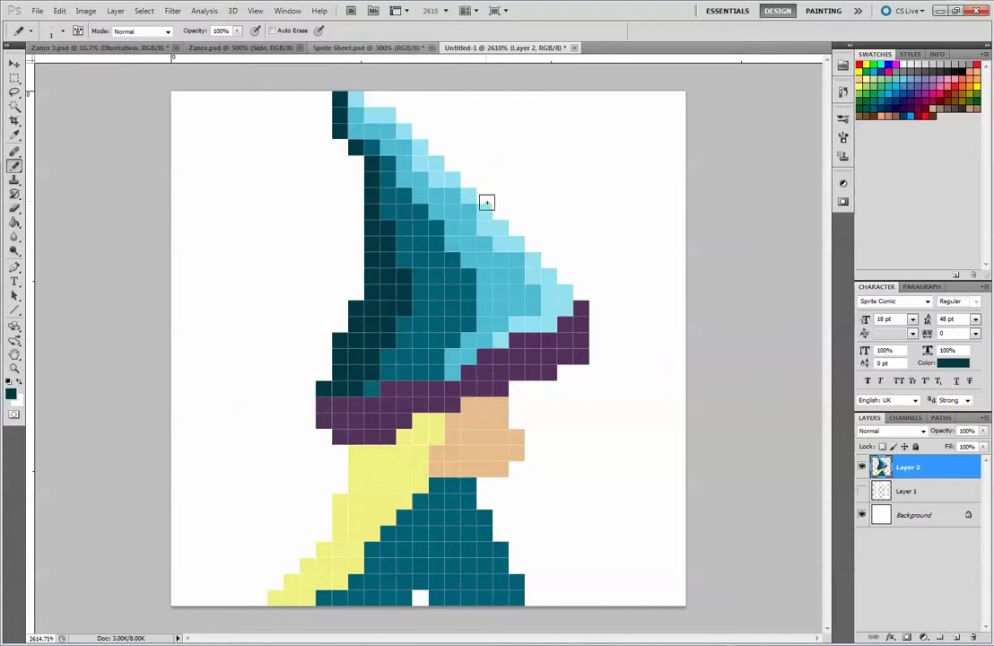
# - Add a dark purple pixel on the brim's upper edge and paint the brim's front end light purple (#c892d3)
pyautogui.keyDown('alt'); pyautogui.click(561, 349); pyautogui.keyUp('alt')
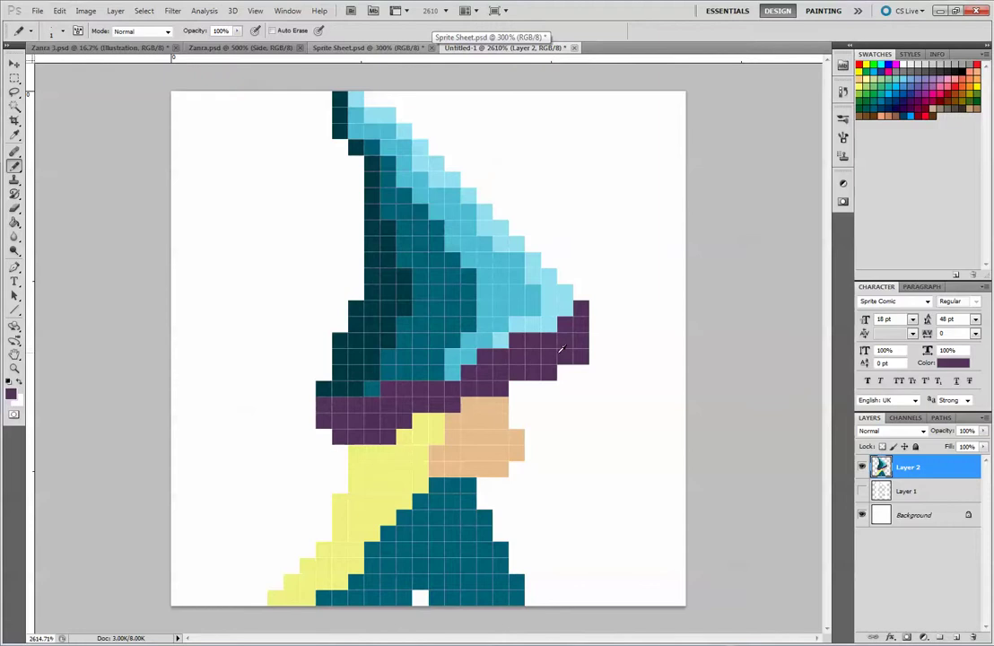
pyautogui.click(454, 369)
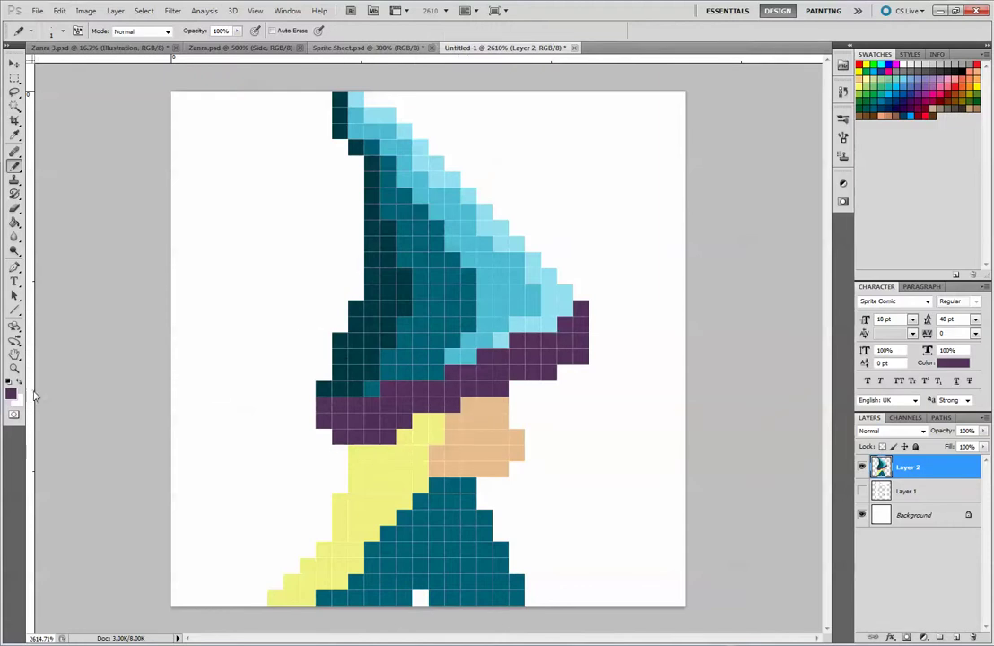
pyautogui.click(12, 393)
pyautogui.moveTo(614, 187); pyautogui.dragTo(606, 164)
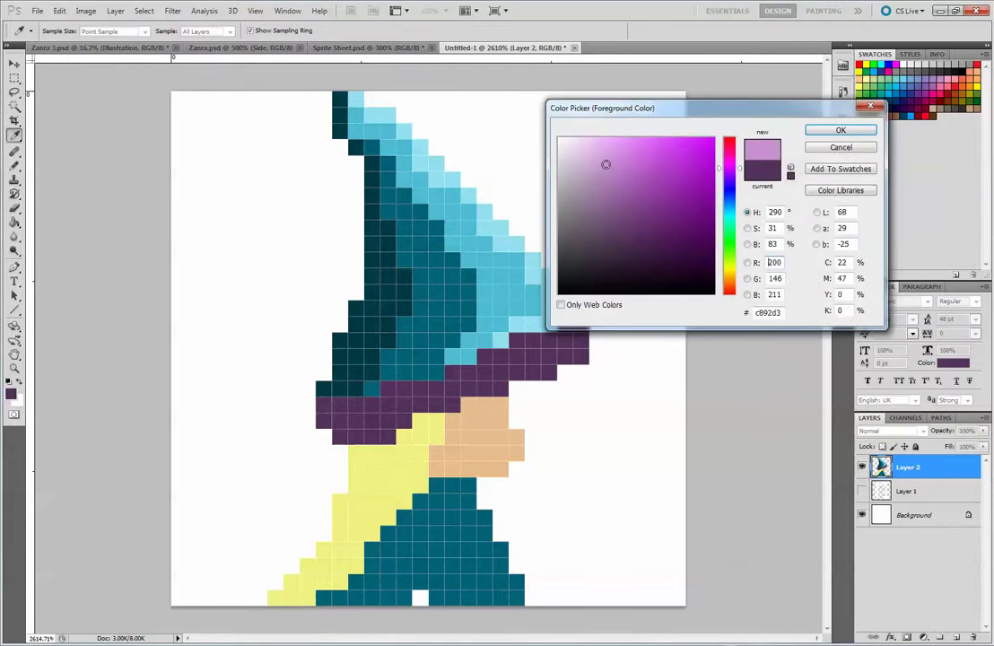
pyautogui.click(813, 131)
pyautogui.moveTo(582, 310)
pyautogui.mouseDown()
pyautogui.moveTo(581, 342)
pyautogui.moveTo(554, 355)
pyautogui.moveTo(535, 344)
pyautogui.moveTo(517, 370)
pyautogui.moveTo(528, 351)
pyautogui.mouseUp()
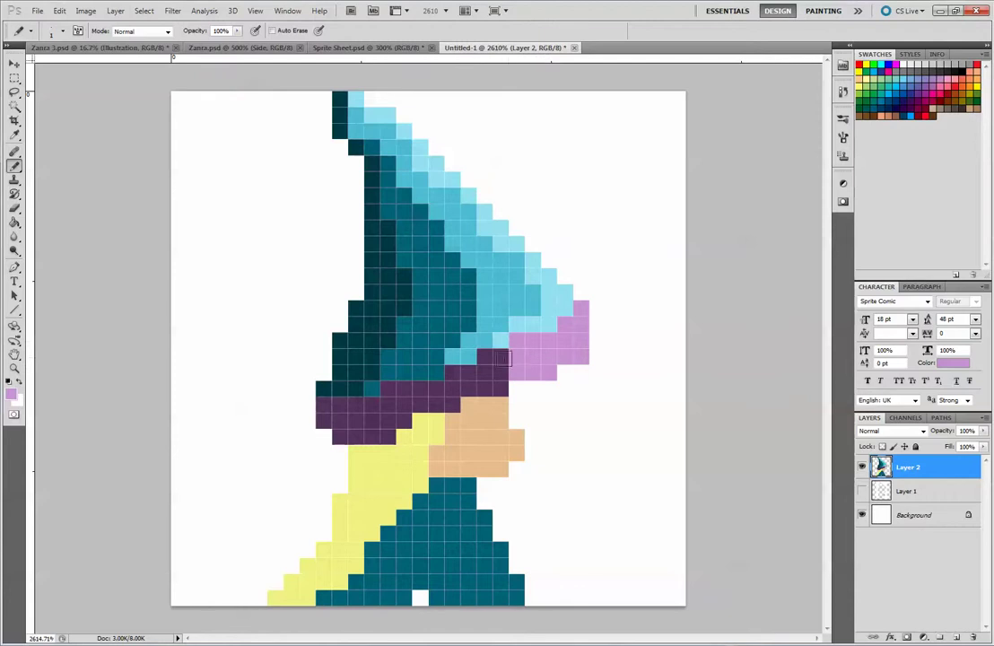
# - Set the foreground colour to a medium purple and paint a mid-tone band on the brim between its light front and dark back
pyautogui.keyDown('alt'); pyautogui.click(501, 368); pyautogui.keyUp('alt')
pyautogui.press('i')
pyautogui.click(10, 394)
pyautogui.click(507, 360)
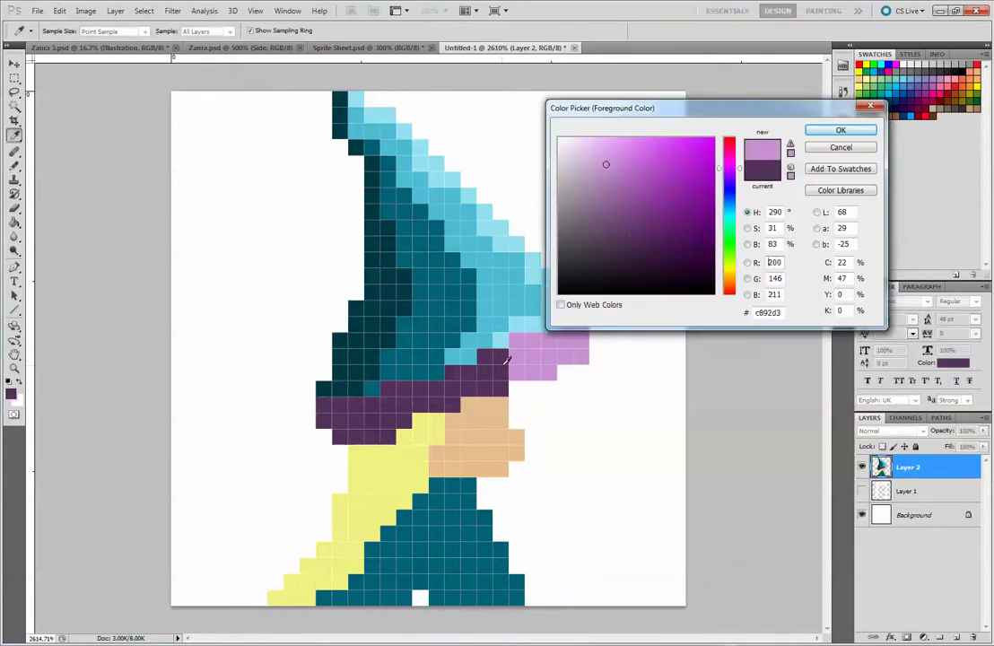
pyautogui.moveTo(617, 193); pyautogui.dragTo(625, 201)
pyautogui.press('Return')
pyautogui.press('b')
pyautogui.click(521, 340)
pyautogui.click(532, 342)
pyautogui.click(520, 356)
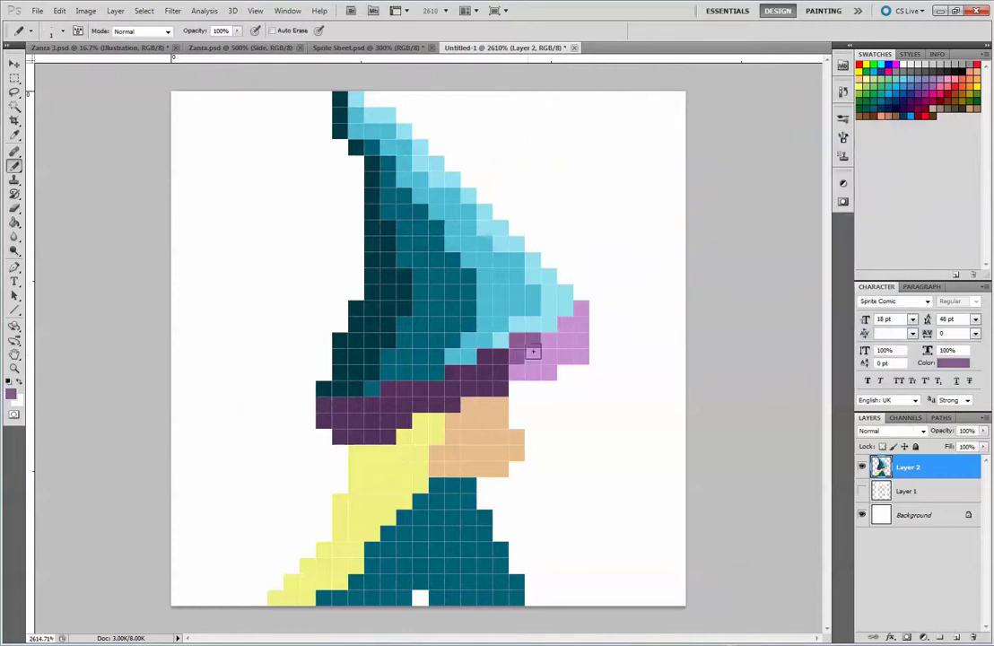
pyautogui.click(533, 353)
pyautogui.moveTo(503, 364)
pyautogui.mouseDown()
pyautogui.moveTo(461, 382)
pyautogui.moveTo(451, 403)
pyautogui.mouseUp()
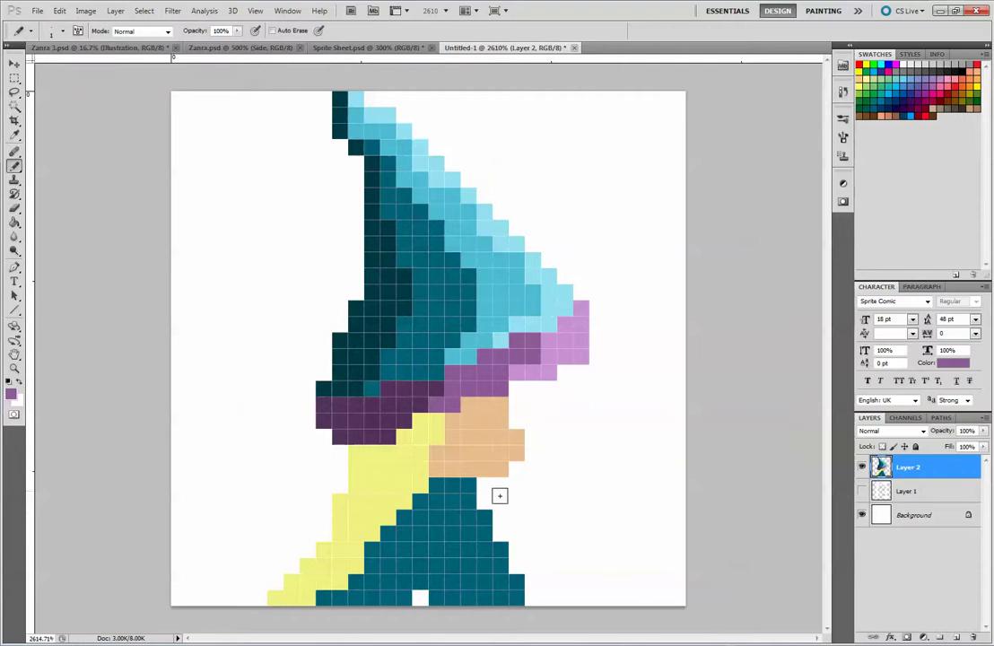
# - Examine the whole sprite at a small scale to judge the shading of the hat and brim
pyautogui.hotkey('ctrl', '-')
pyautogui.hotkey('ctrl', '-')
pyautogui.hotkey('ctrl', '-')
pyautogui.hotkey('ctrl', '-')
pyautogui.hotkey('ctrl', '-')
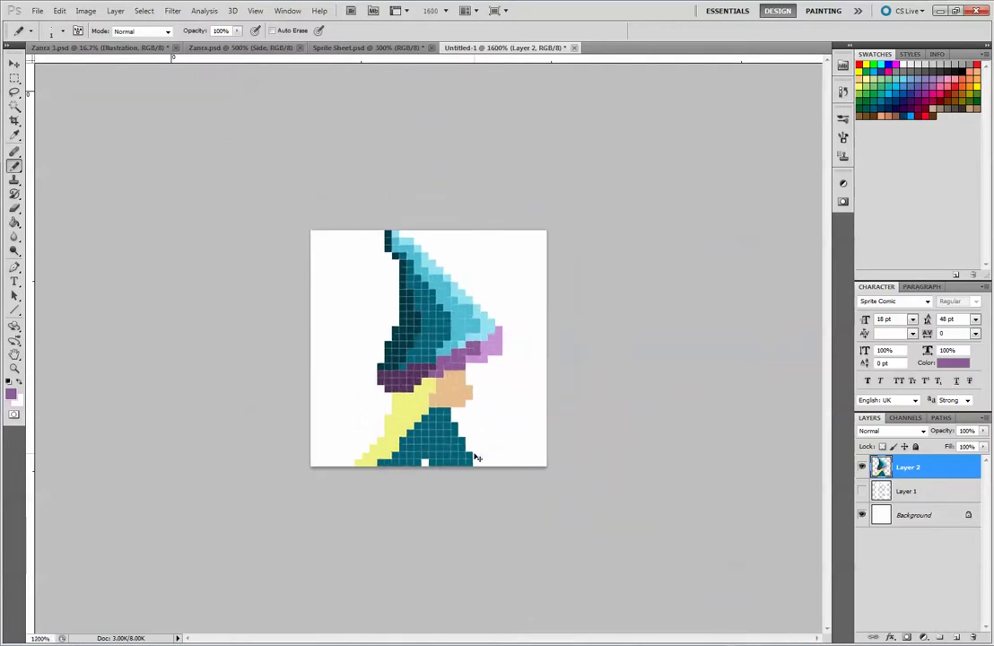
pyautogui.hotkey('ctrl', '-')
pyautogui.hotkey('ctrl', '-')
pyautogui.hotkey('ctrl', '-')
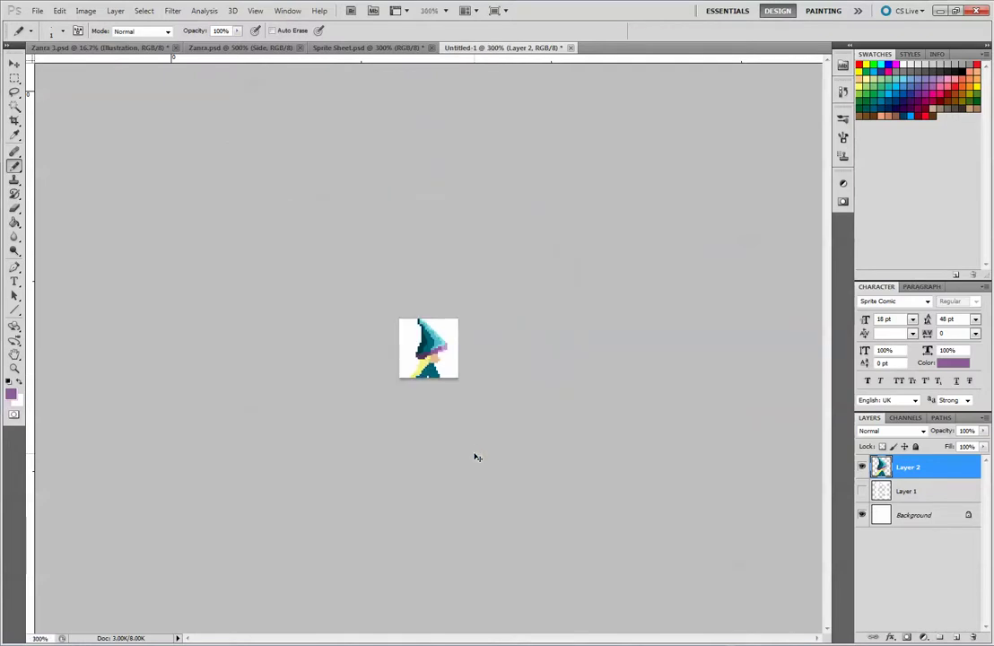
pyautogui.hotkey('ctrl', '-')
pyautogui.hotkey('ctrl', '+')
pyautogui.hotkey('ctrl', '+')
pyautogui.hotkey('ctrl', '+')
pyautogui.hotkey('ctrl', '+')
pyautogui.hotkey('ctrl', '+')
pyautogui.hotkey('ctrl', '+')
pyautogui.hotkey('ctrl', '+')
pyautogui.hotkey('ctrl', '+')
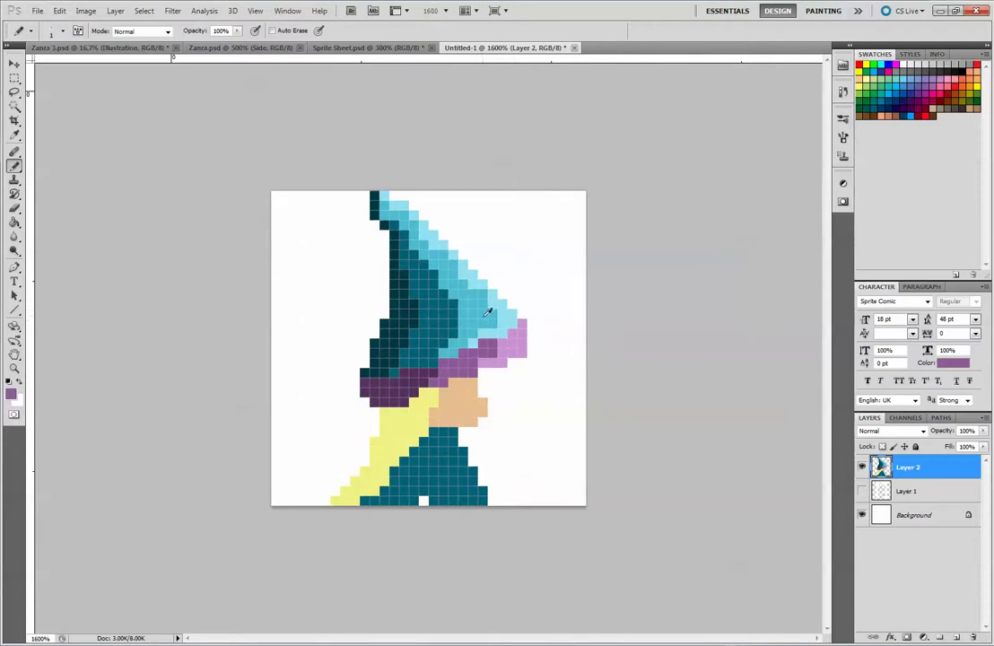
# - Shade the robe with the hat's light blue along the front edge, medium blue inside it and dark teal beside the hair
pyautogui.keyDown('alt'); pyautogui.click(514, 312); pyautogui.keyUp('alt')
pyautogui.moveTo(453, 435); pyautogui.dragTo(483, 500)
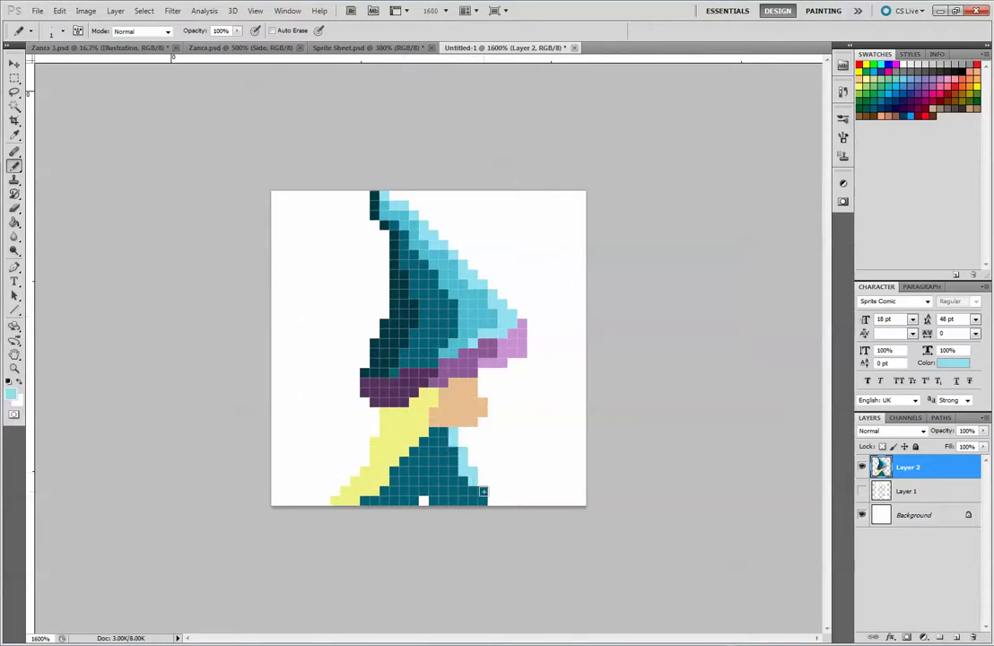
pyautogui.keyDown('alt'); pyautogui.click(481, 297); pyautogui.keyUp('alt')
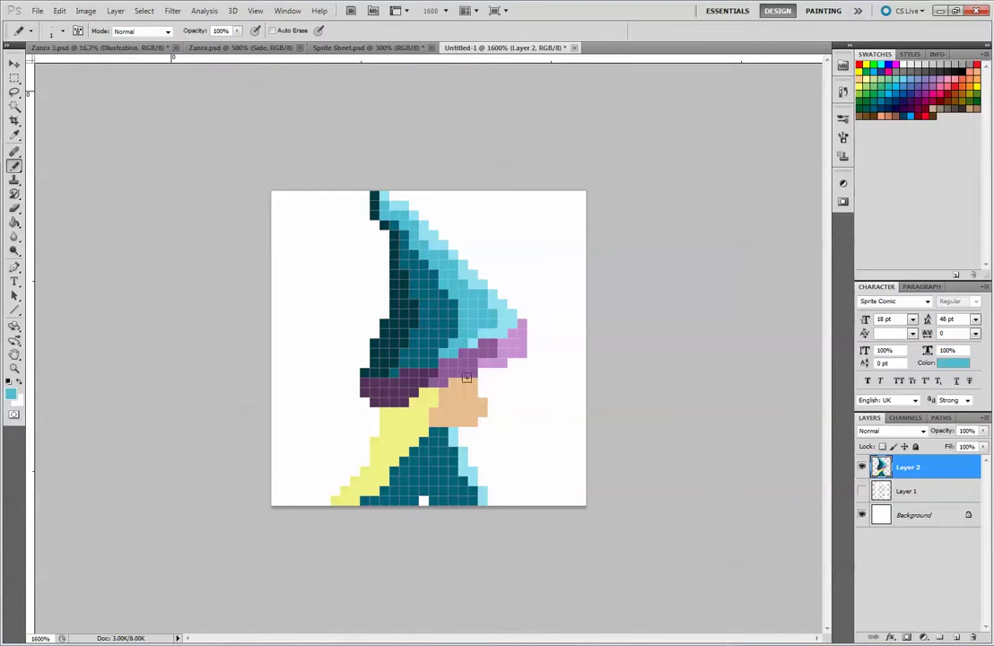
pyautogui.keyDown('alt'); pyautogui.click(502, 316); pyautogui.keyUp('alt')
pyautogui.keyDown('alt'); pyautogui.click(469, 321); pyautogui.keyUp('alt')
pyautogui.moveTo(440, 439); pyautogui.dragTo(442, 442)
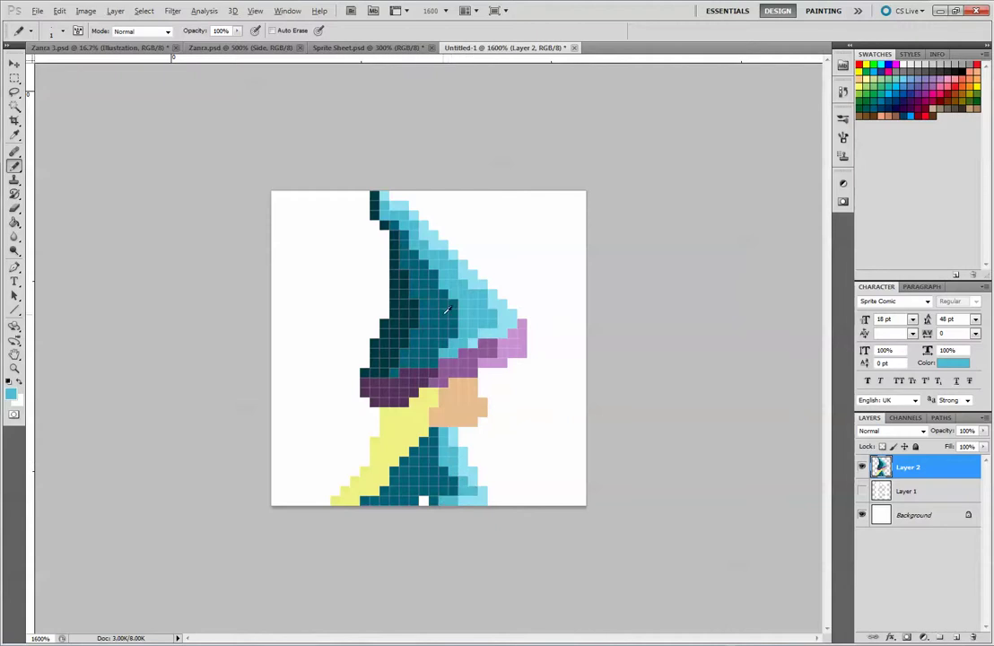
pyautogui.keyDown('alt'); pyautogui.click(433, 451); pyautogui.keyUp('alt')
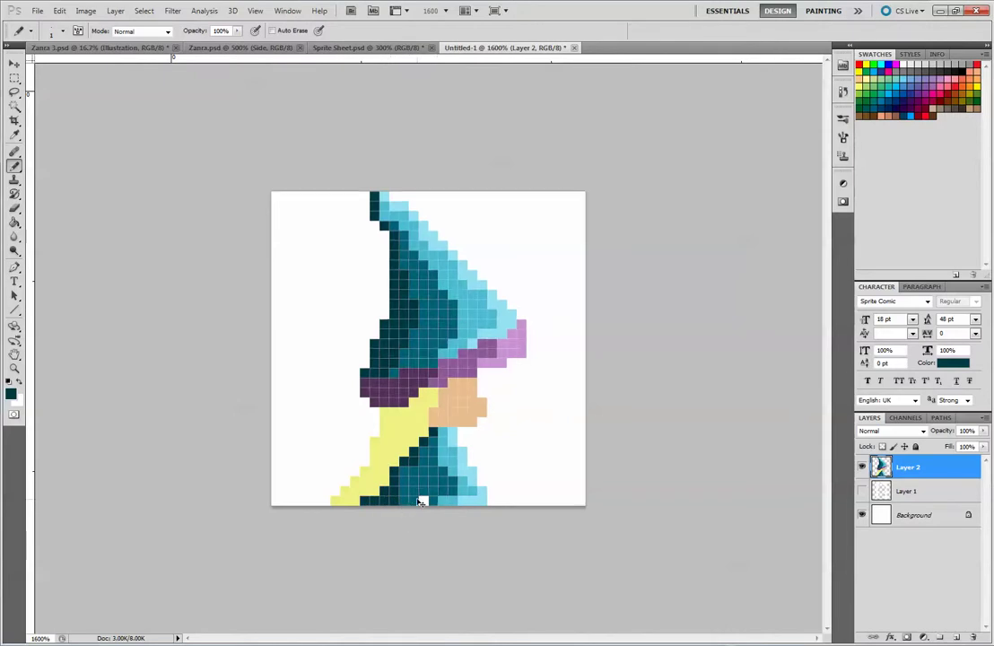
# - Examine the sprite at a small scale to judge the shading of the robe
pyautogui.hotkey('ctrl', '-')
pyautogui.hotkey('ctrl', '-')
pyautogui.hotkey('ctrl', '-')
pyautogui.hotkey('ctrl', '-')
pyautogui.hotkey('ctrl', '-')
pyautogui.hotkey('ctrl', '-')
pyautogui.hotkey('ctrl', '-')
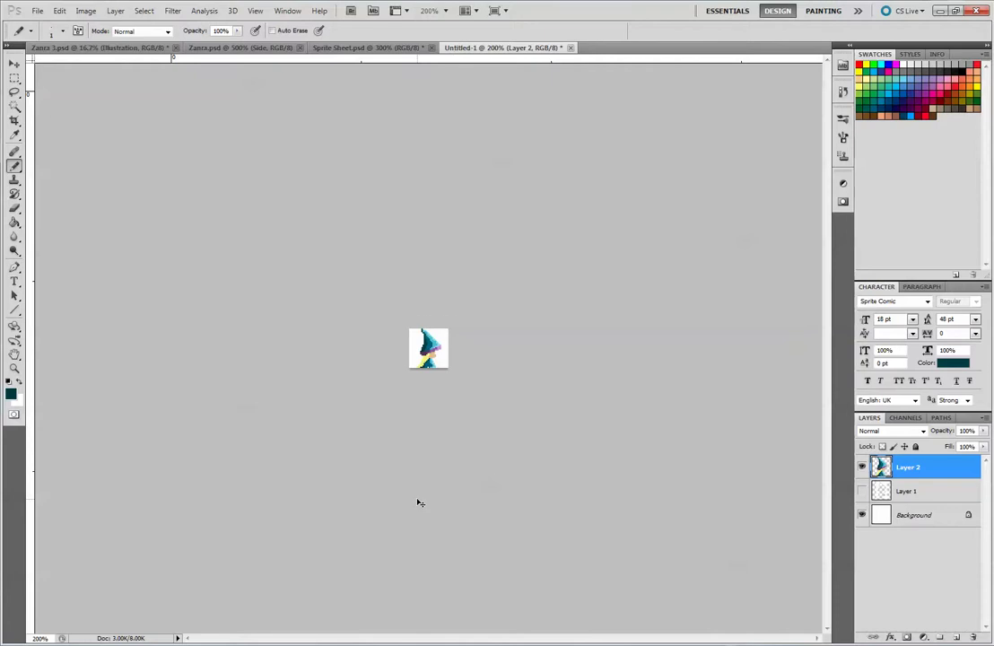
pyautogui.hotkey('ctrl', '+')
pyautogui.hotkey('ctrl', '+')
pyautogui.hotkey('ctrl', '+')
pyautogui.hotkey('ctrl', '+')
pyautogui.hotkey('ctrl', '+')
pyautogui.hotkey('ctrl', '+')
pyautogui.hotkey('ctrl', '+')
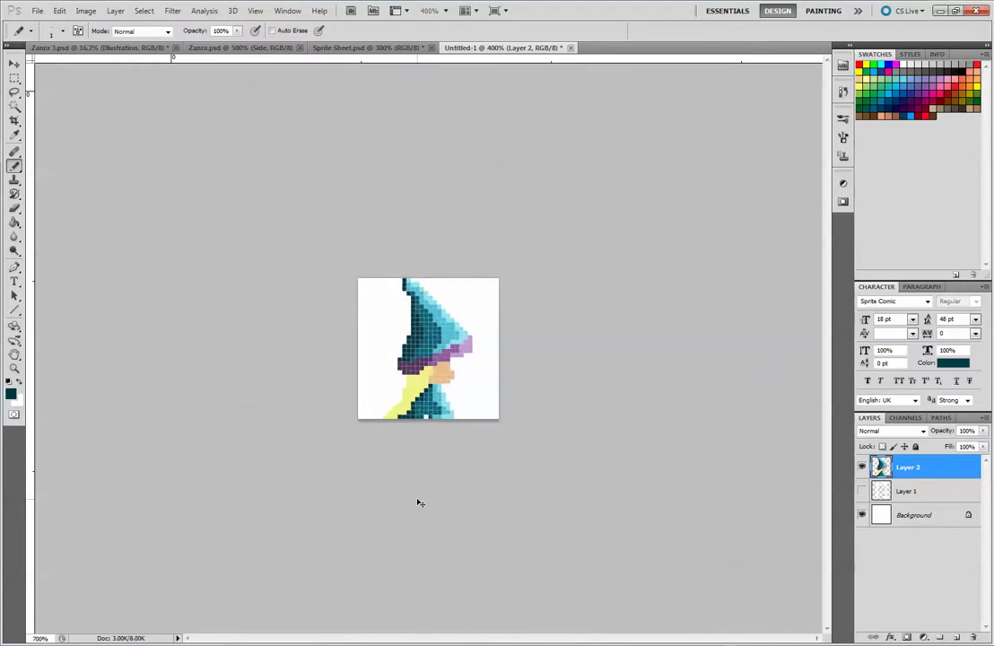
pyautogui.hotkey('ctrl', '+')
pyautogui.hotkey('ctrl', '-')
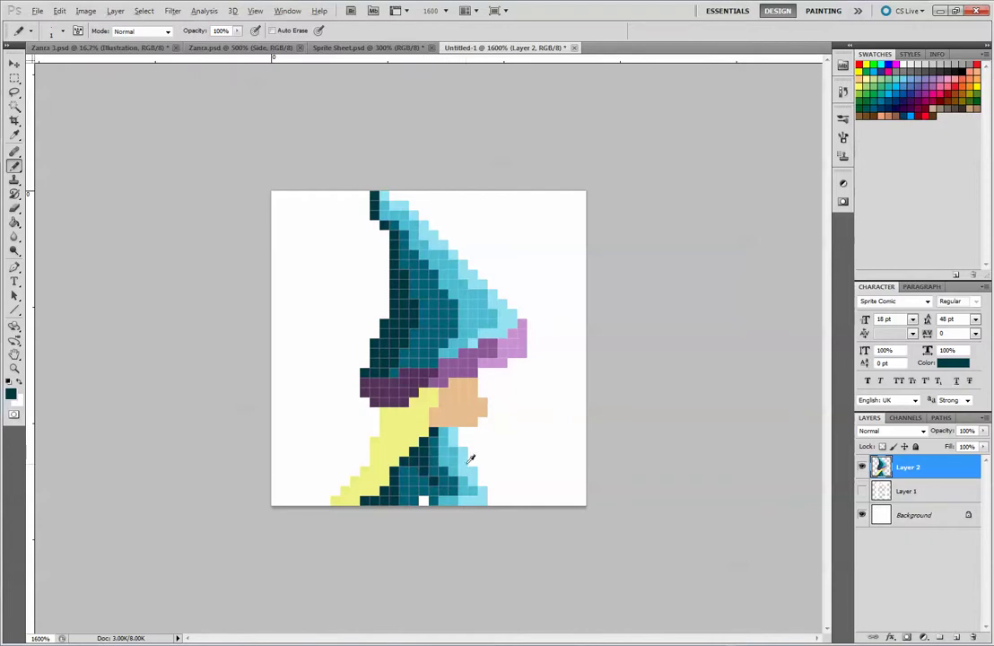
# - Highlight the sleeve with the robe's light blue and paint a hand below it in the face's skin tone
pyautogui.keyDown('alt'); pyautogui.click(463, 461); pyautogui.keyUp('alt')
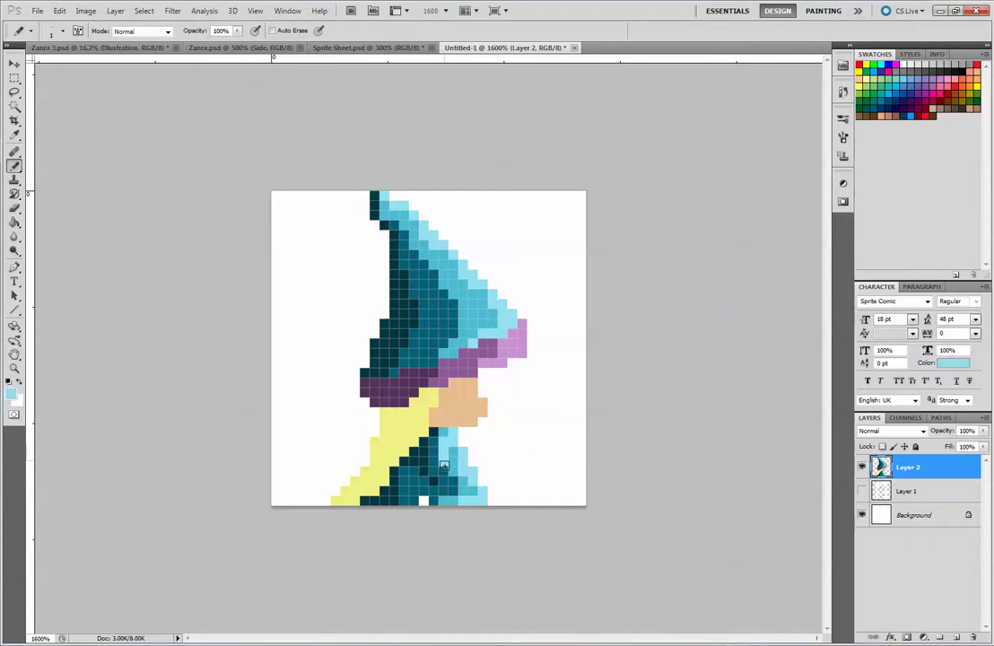
pyautogui.click(434, 479)
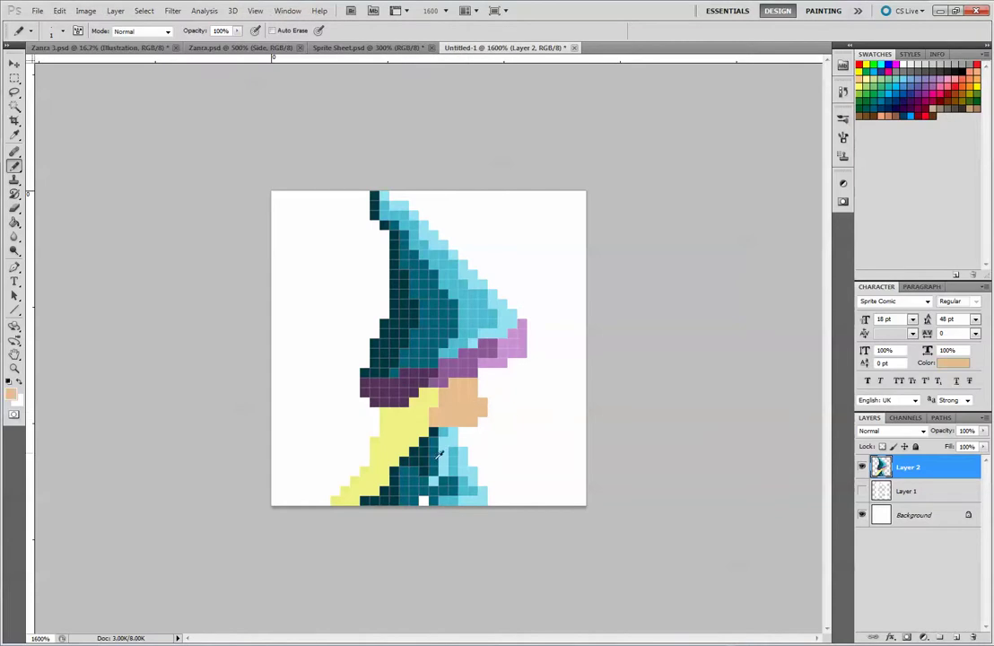
pyautogui.moveTo(426, 485); pyautogui.dragTo(430, 491)
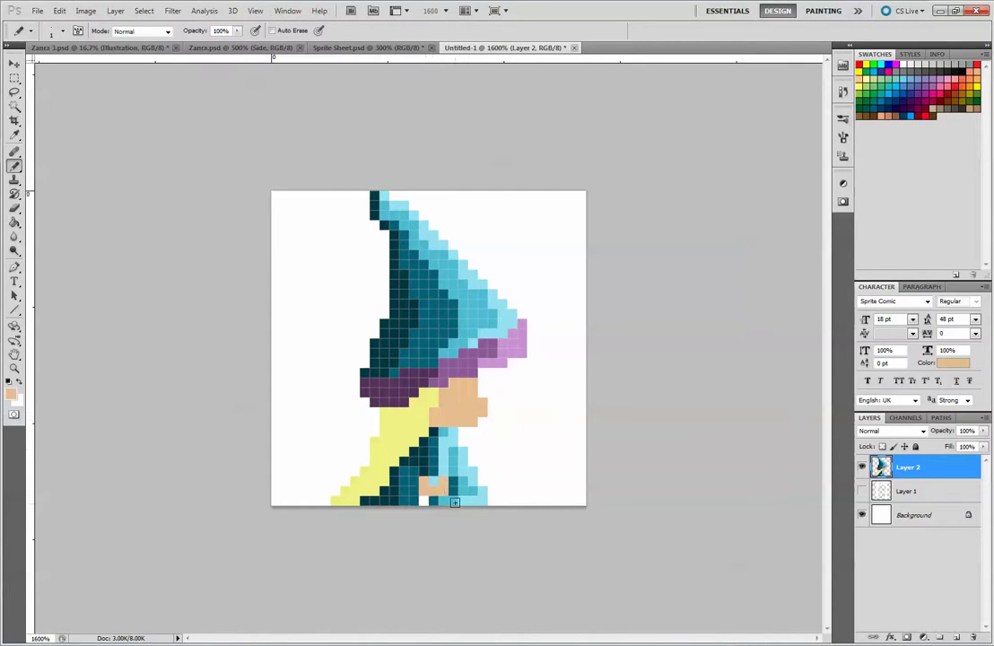
pyautogui.moveTo(423, 498); pyautogui.dragTo(439, 500)
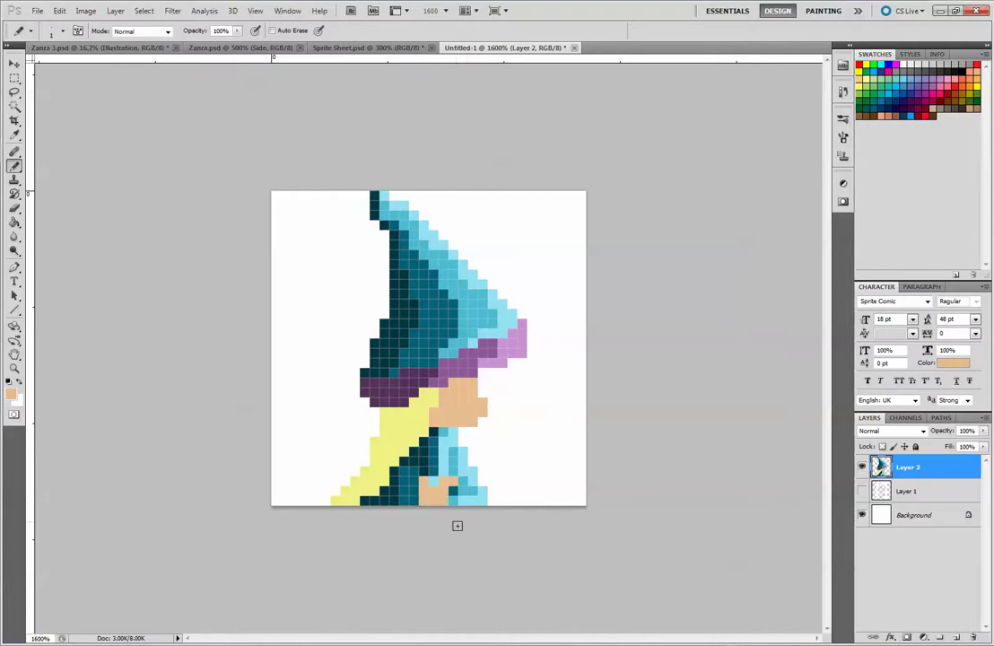
# - Examine the sprite at a small scale to judge how the sleeve and hand read
pyautogui.hotkey('ctrl', '-')
pyautogui.hotkey('ctrl', '-')
pyautogui.hotkey('ctrl', '-')
pyautogui.hotkey('ctrl', '-')
pyautogui.hotkey('ctrl', '-')
pyautogui.hotkey('ctrl', '-')
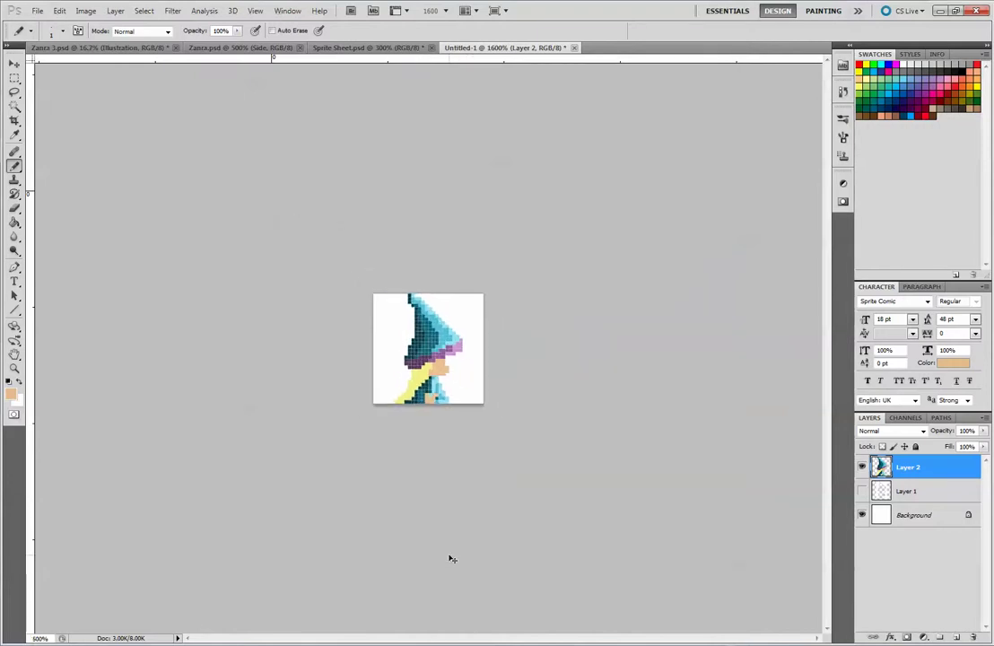
pyautogui.hotkey('ctrl', '+')
pyautogui.hotkey('ctrl', '+')
pyautogui.hotkey('ctrl', '+')
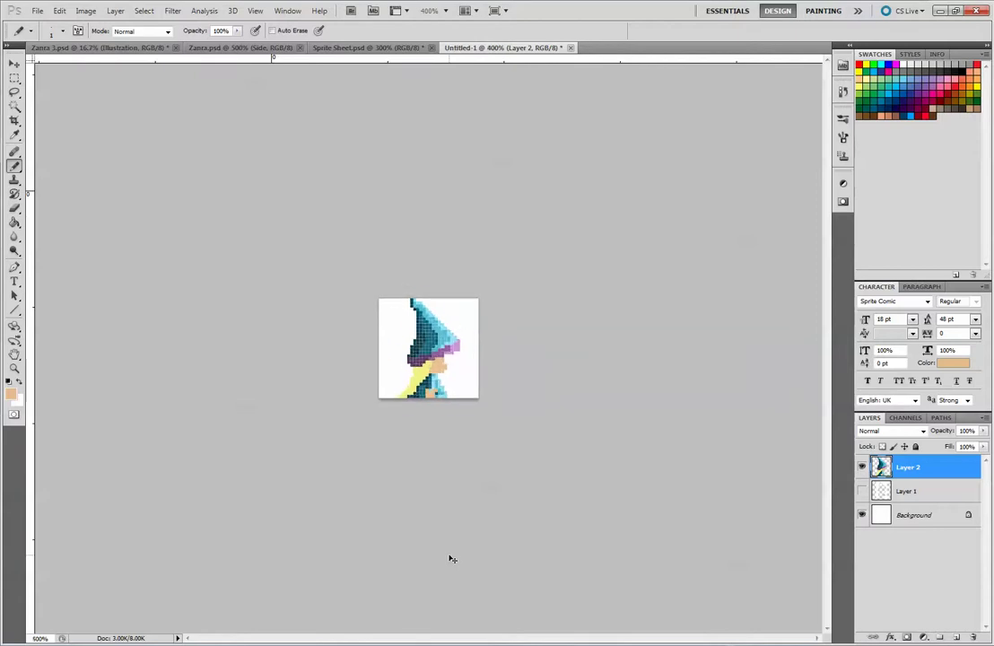
pyautogui.hotkey('ctrl', '+')
pyautogui.hotkey('ctrl', '+')
pyautogui.hotkey('ctrl', '+')
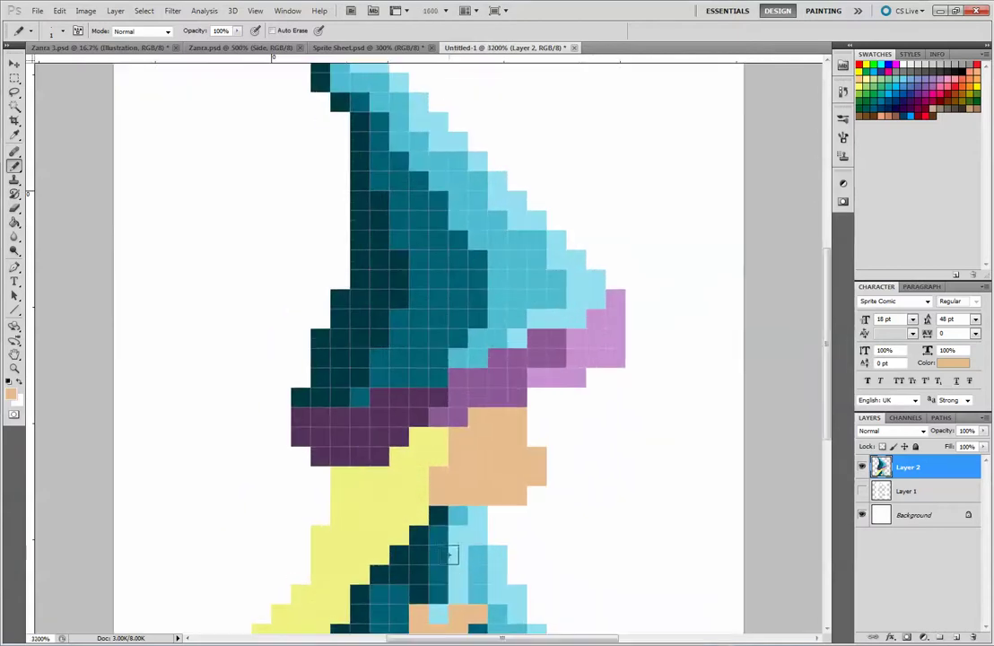
pyautogui.hotkey('ctrl', '-')
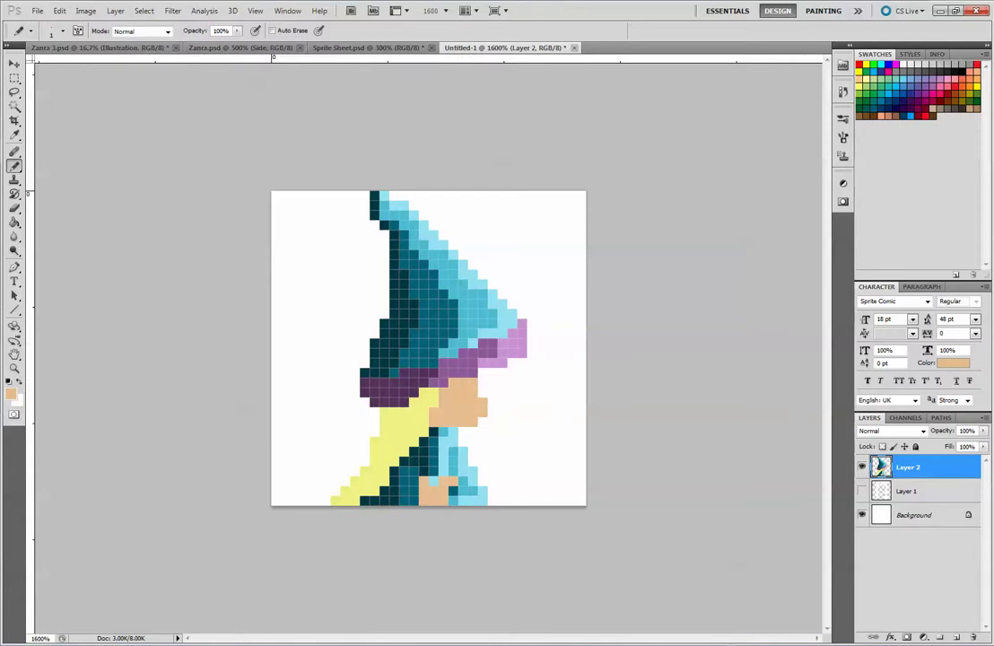
# - Set the foreground colour to black
pyautogui.click(11, 394)
pyautogui.moveTo(616, 264); pyautogui.dragTo(593, 294)
pyautogui.click(834, 131)
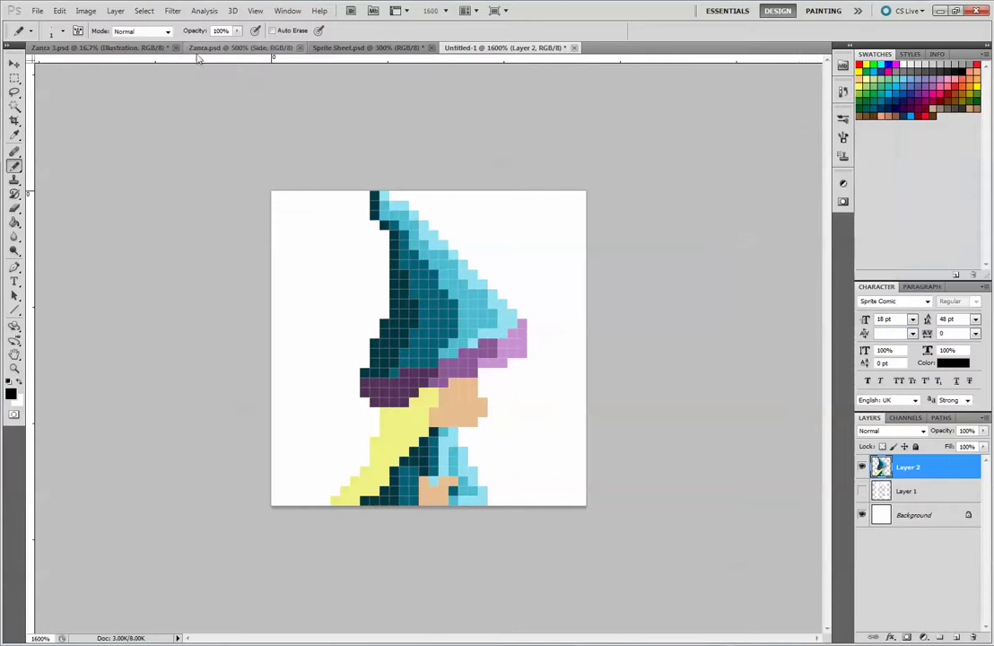
# - Show the Illustration group in Zanra 3.psd to examine the character's face, and hide it again
pyautogui.click(239, 48)
pyautogui.click(112, 48)
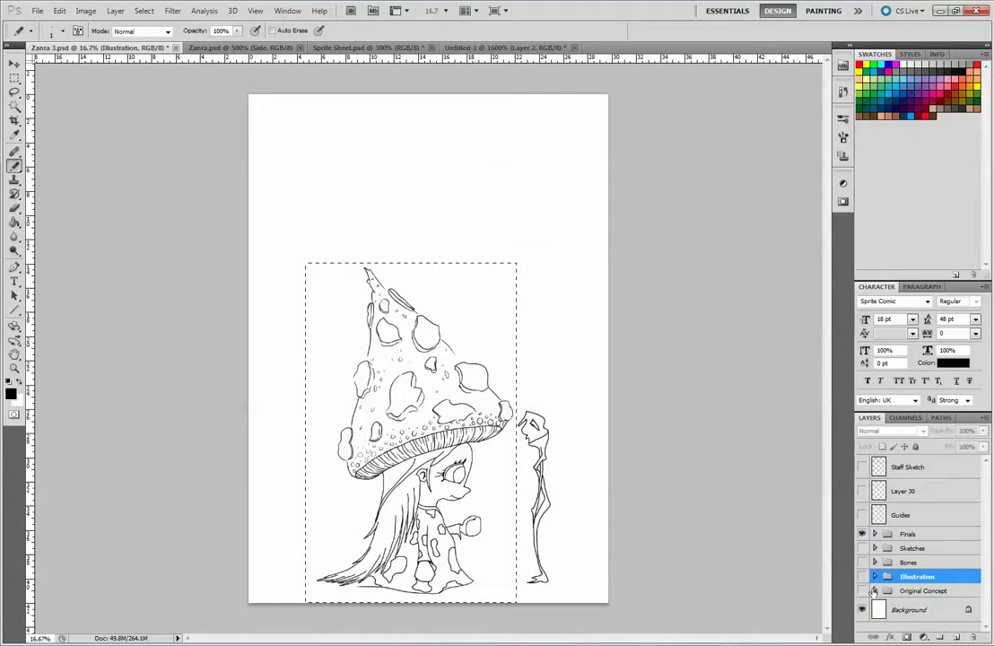
pyautogui.click(862, 590)
pyautogui.click(862, 575)
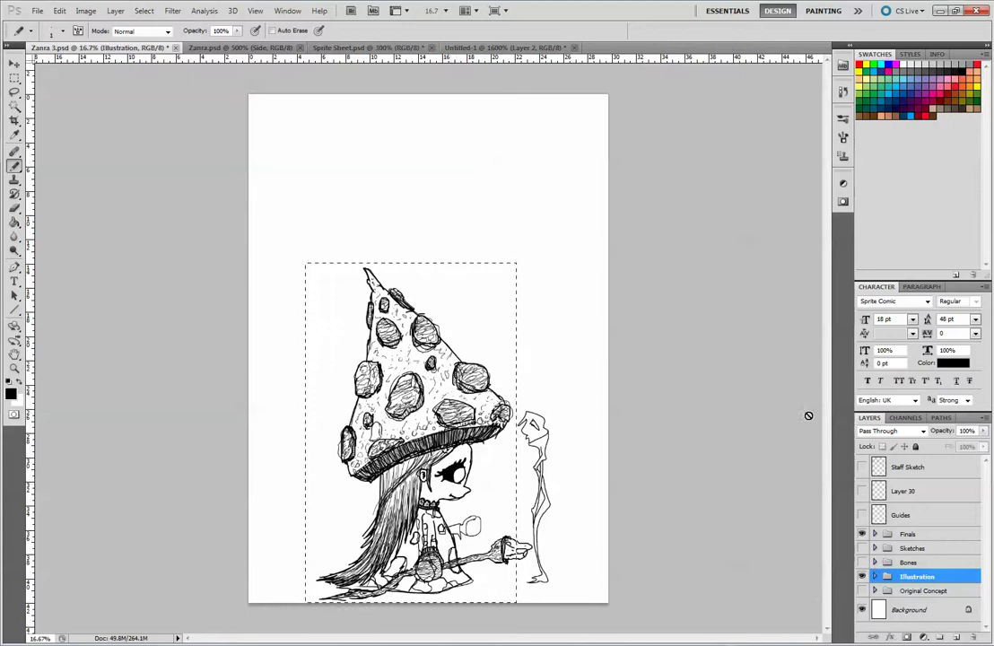
pyautogui.click(863, 575)
# - Return to the Untitled-1 sprite and erase the skin pixel jutting out from the face just above the nose
pyautogui.click(472, 48)
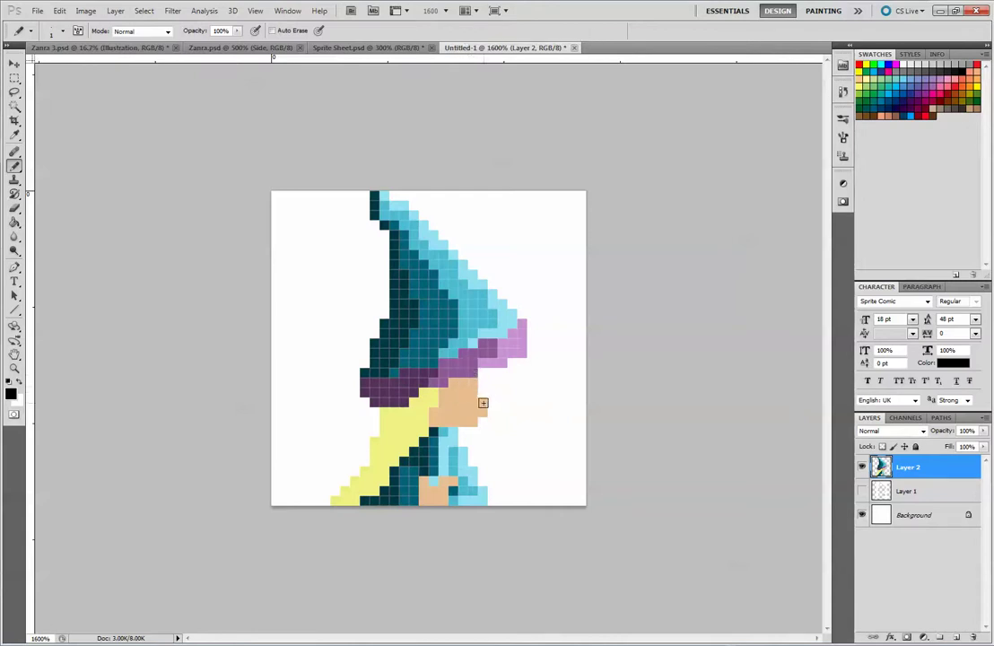
pyautogui.press('e')
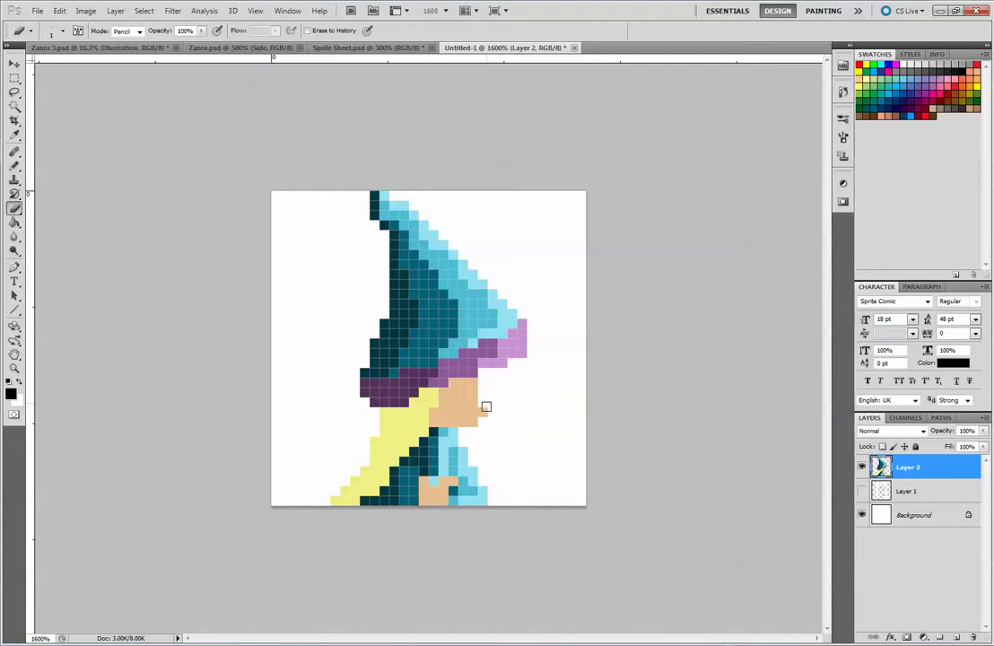
pyautogui.click(485, 395)
# - Paint a 3 × 3 pixel black eye under the brim and colour its lower front corner white
pyautogui.press('b')
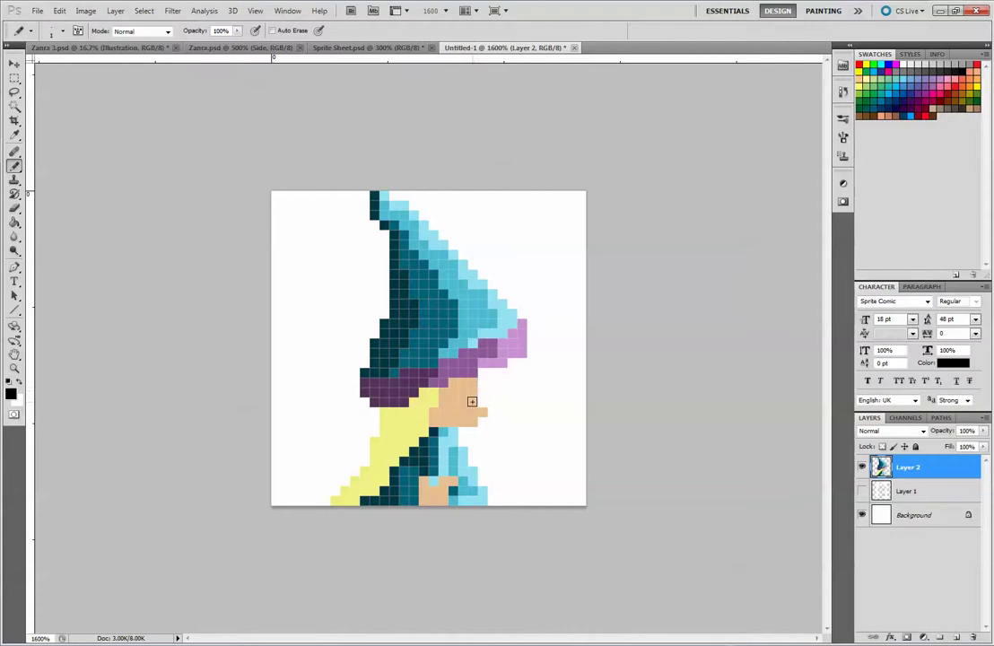
pyautogui.moveTo(472, 401)
pyautogui.mouseDown()
pyautogui.moveTo(453, 399)
pyautogui.moveTo(474, 381)
pyautogui.mouseUp()
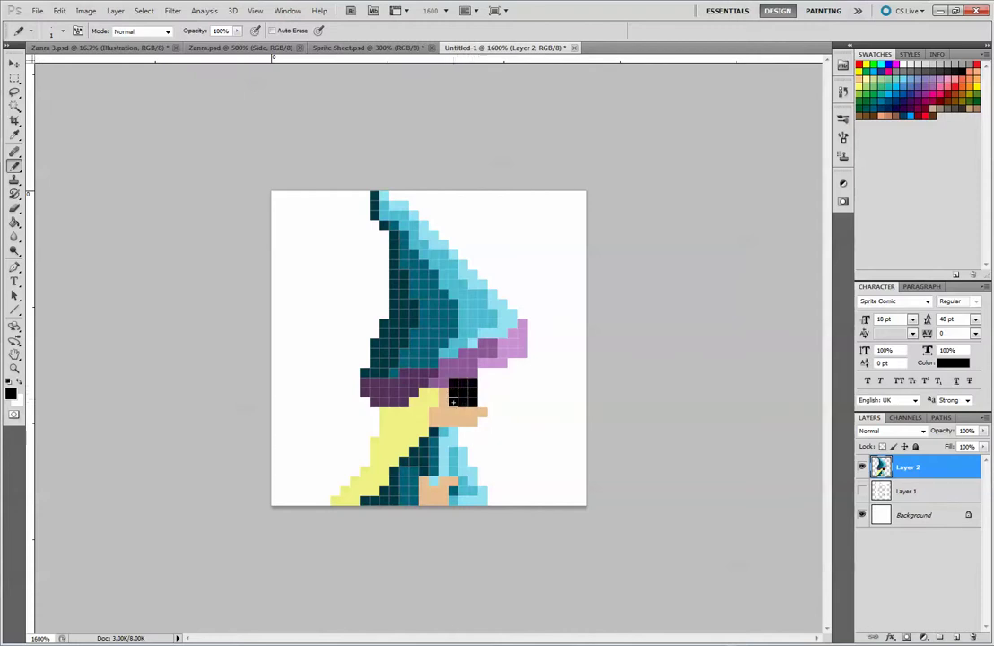
pyautogui.click(20, 383)
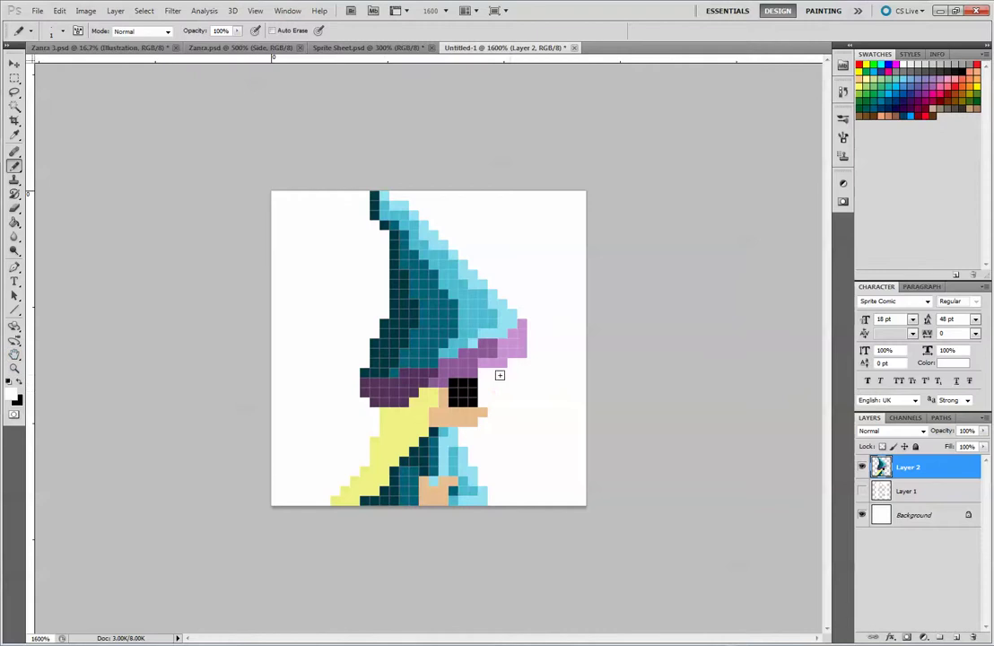
pyautogui.moveTo(472, 400); pyautogui.dragTo(462, 400)
# - Examine the sprite at a small scale and compare its face with the finished one in Zanra.psd
pyautogui.hotkey('ctrl', '-')
pyautogui.hotkey('ctrl', '-')
pyautogui.hotkey('ctrl', '-')
pyautogui.hotkey('ctrl', '-')
pyautogui.hotkey('ctrl', '-')
pyautogui.hotkey('ctrl', '-')
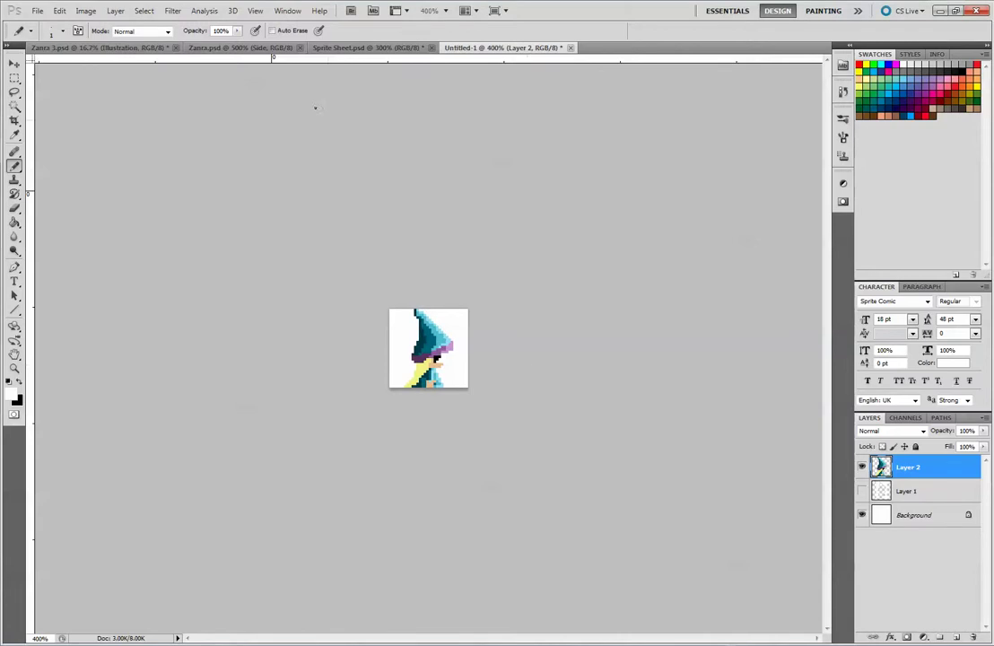
pyautogui.click(235, 47)
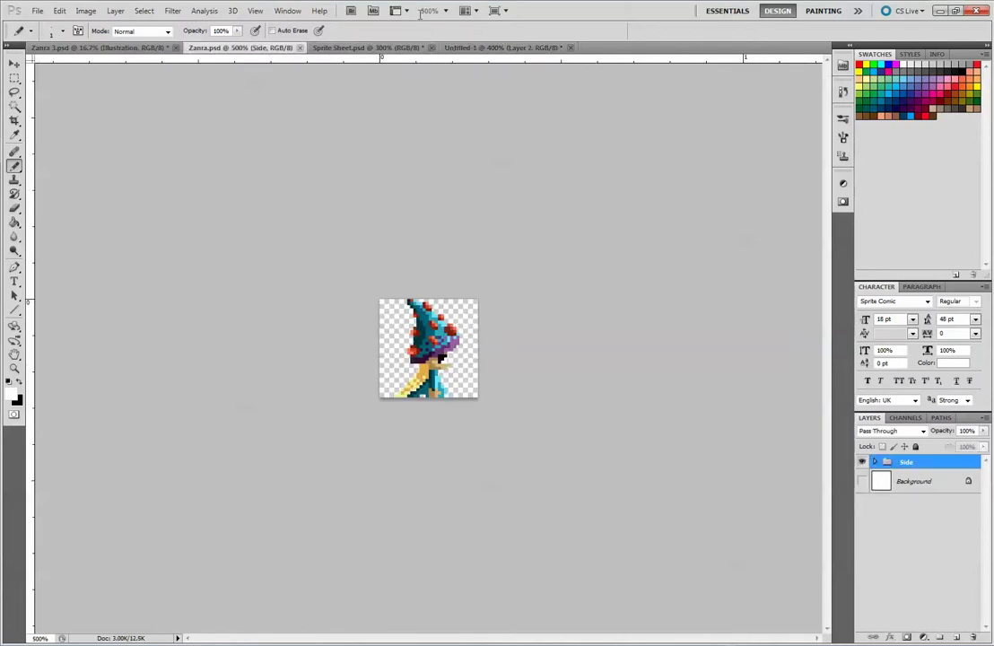
pyautogui.click(469, 48)
# - Rework the shading at the front of the hat brim with its sampled medium and light purples
pyautogui.hotkey('ctrl', '+')
pyautogui.hotkey('ctrl', '+')
pyautogui.hotkey('ctrl', '+')
pyautogui.hotkey('ctrl', '+')
pyautogui.hotkey('ctrl', '+')
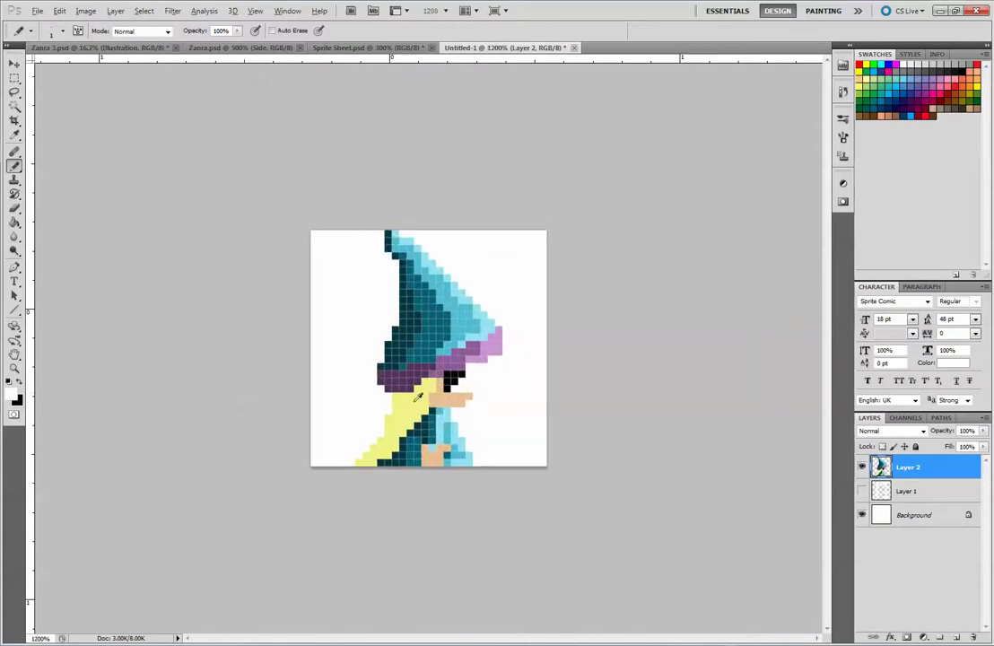
pyautogui.press('alt')
pyautogui.press('alt')
pyautogui.keyDown('alt'); pyautogui.click(468, 360); pyautogui.keyUp('alt')
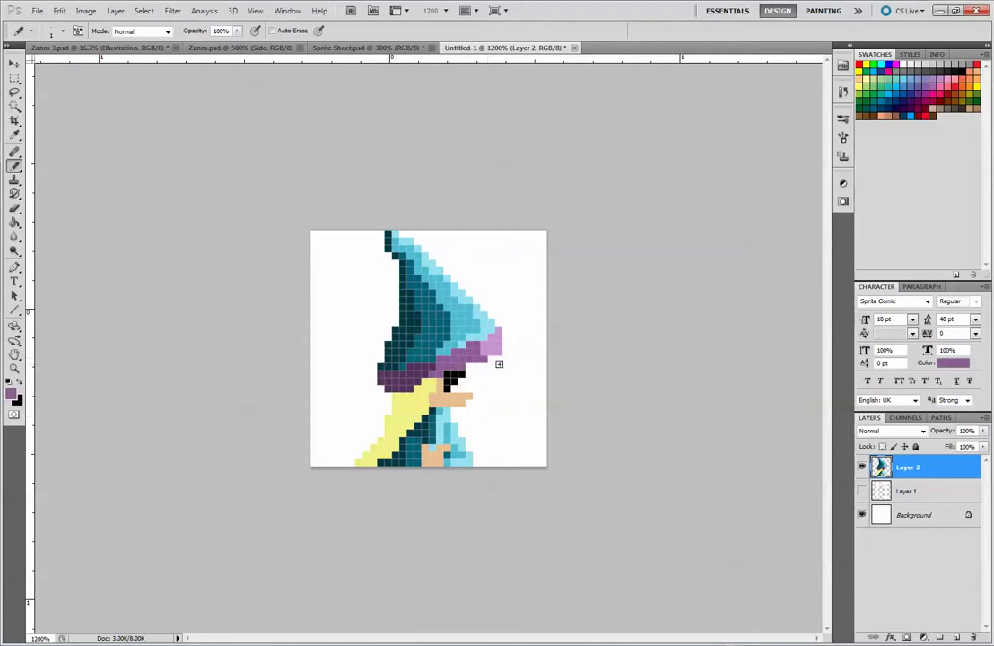
pyautogui.keyDown('alt'); pyautogui.click(483, 361); pyautogui.keyUp('alt')
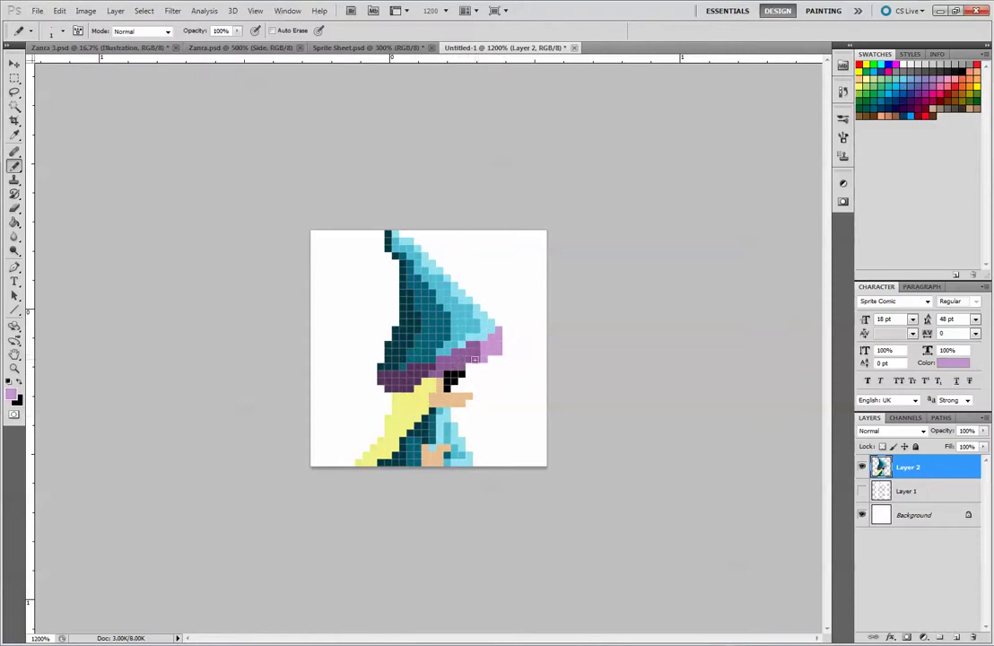
pyautogui.keyDown('alt'); pyautogui.click(484, 348); pyautogui.keyUp('alt')
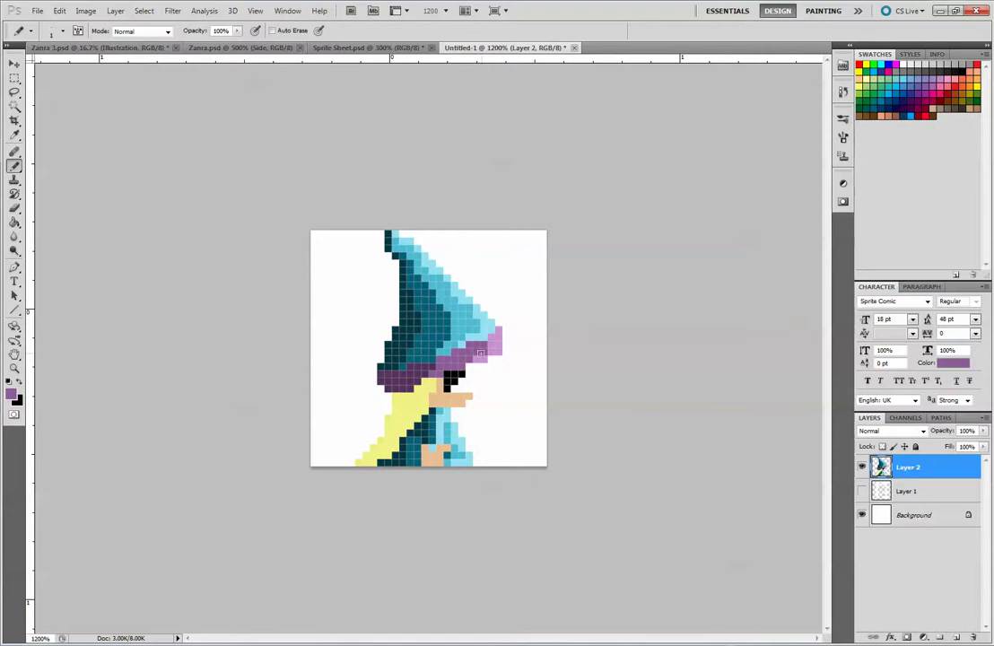
pyautogui.keyDown('alt'); pyautogui.click(495, 346); pyautogui.keyUp('alt')
# - Extend the brim's dark purple shadow forward along the underside above the eye, touching up with the sampled purples
pyautogui.keyDown('alt'); pyautogui.click(415, 366); pyautogui.keyUp('alt')
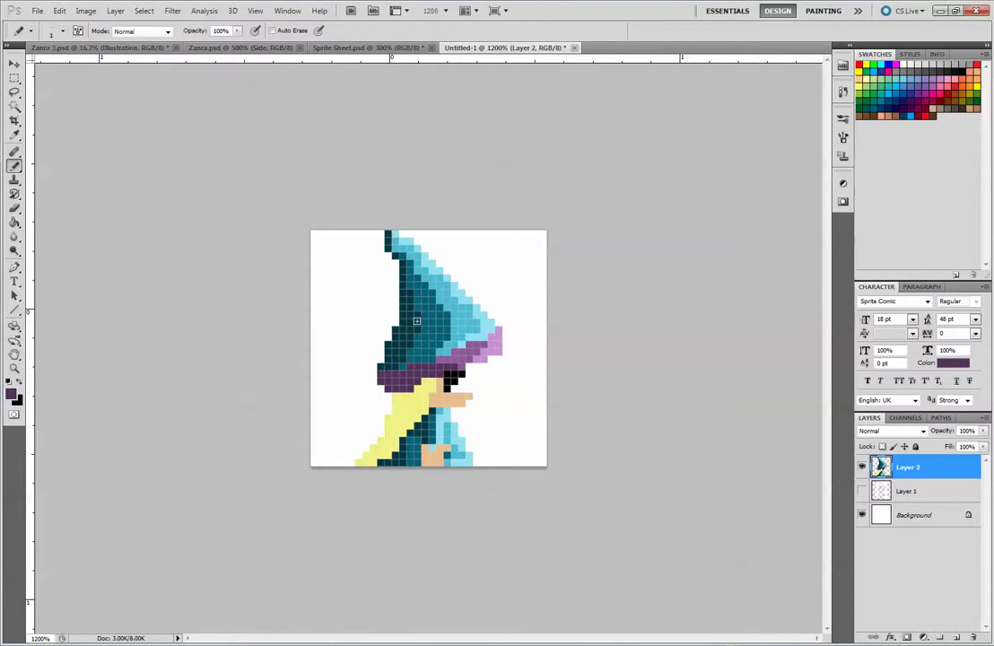
pyautogui.keyDown('alt'); pyautogui.click(463, 356); pyautogui.keyUp('alt')
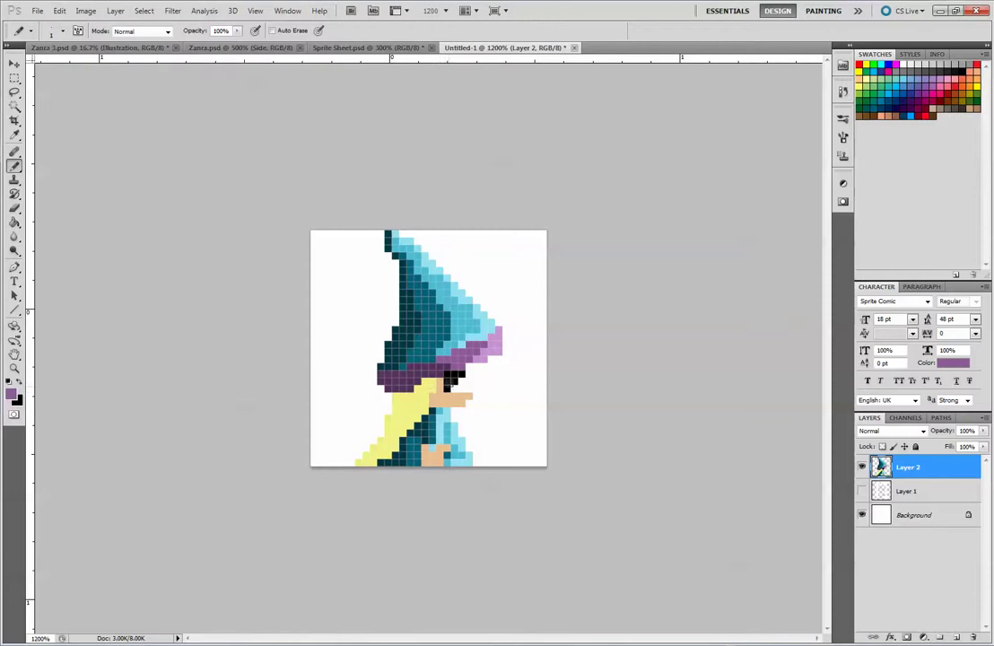
pyautogui.keyDown('alt'); pyautogui.click(436, 370); pyautogui.keyUp('alt')
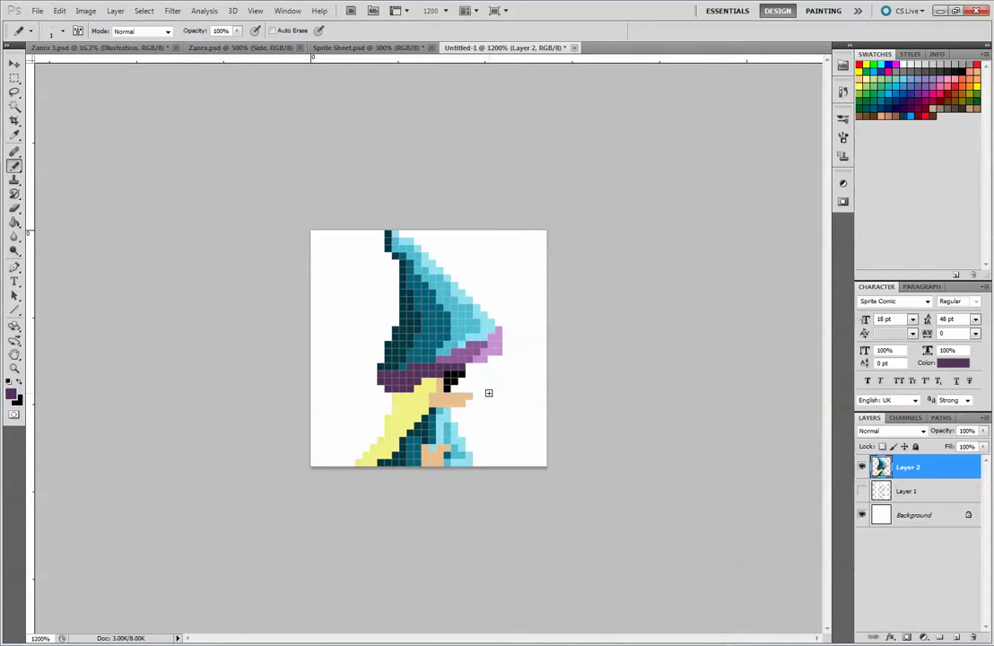
# - Mix a darker brown from the skin tone and shade the back of the face and the hand's rear edge
pyautogui.keyDown('alt'); pyautogui.click(444, 395); pyautogui.keyUp('alt')
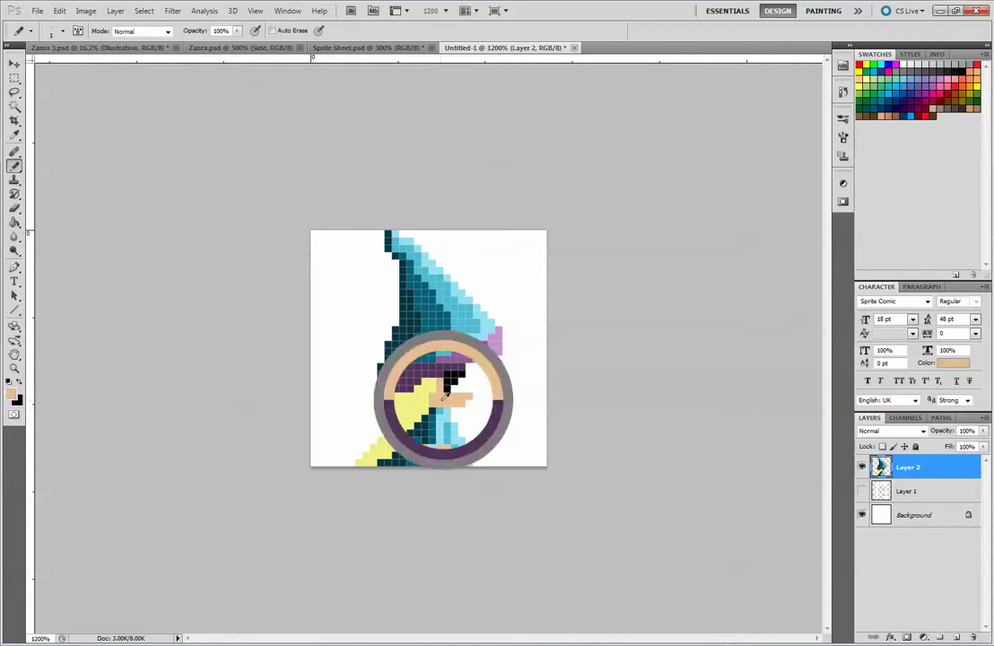
pyautogui.click(15, 394)
pyautogui.moveTo(628, 171); pyautogui.dragTo(649, 186)
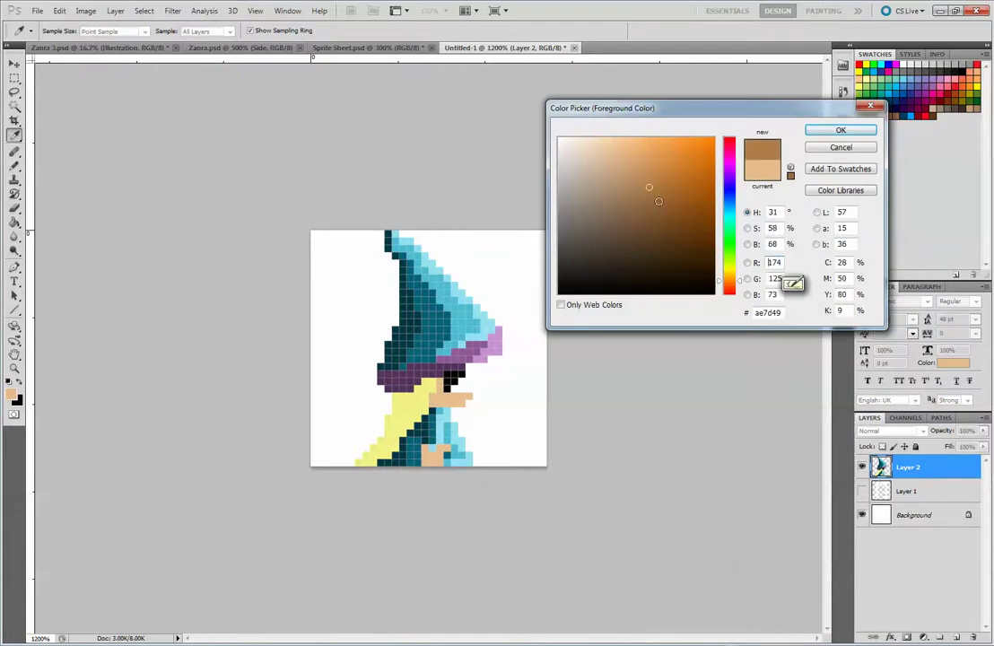
pyautogui.click(841, 131)
pyautogui.click(437, 391)
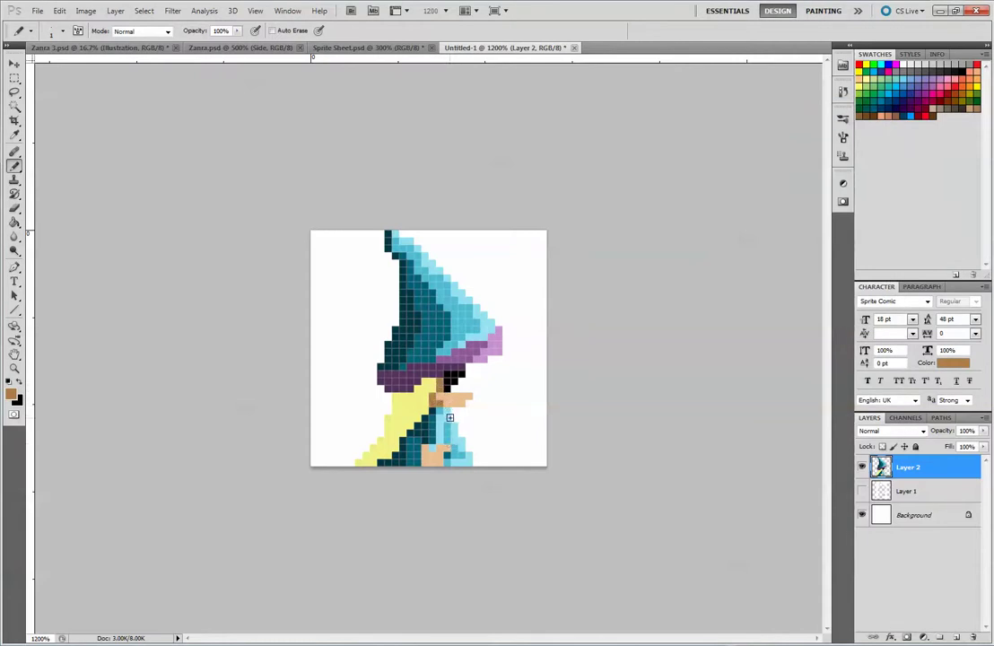
pyautogui.moveTo(425, 448); pyautogui.dragTo(425, 462)
# - Mix a dark golden orange and shade the hair directly beneath the hat brim with it
pyautogui.click(11, 393)
pyautogui.click(412, 404)
pyautogui.moveTo(662, 165); pyautogui.dragTo(677, 178)
pyautogui.click(730, 273)
pyautogui.moveTo(730, 273); pyautogui.dragTo(731, 277)
pyautogui.moveTo(675, 201)
pyautogui.mouseDown()
pyautogui.moveTo(634, 183)
pyautogui.moveTo(705, 182)
pyautogui.moveTo(699, 204)
pyautogui.moveTo(654, 187)
pyautogui.moveTo(709, 169)
pyautogui.mouseUp()
pyautogui.click(838, 132)
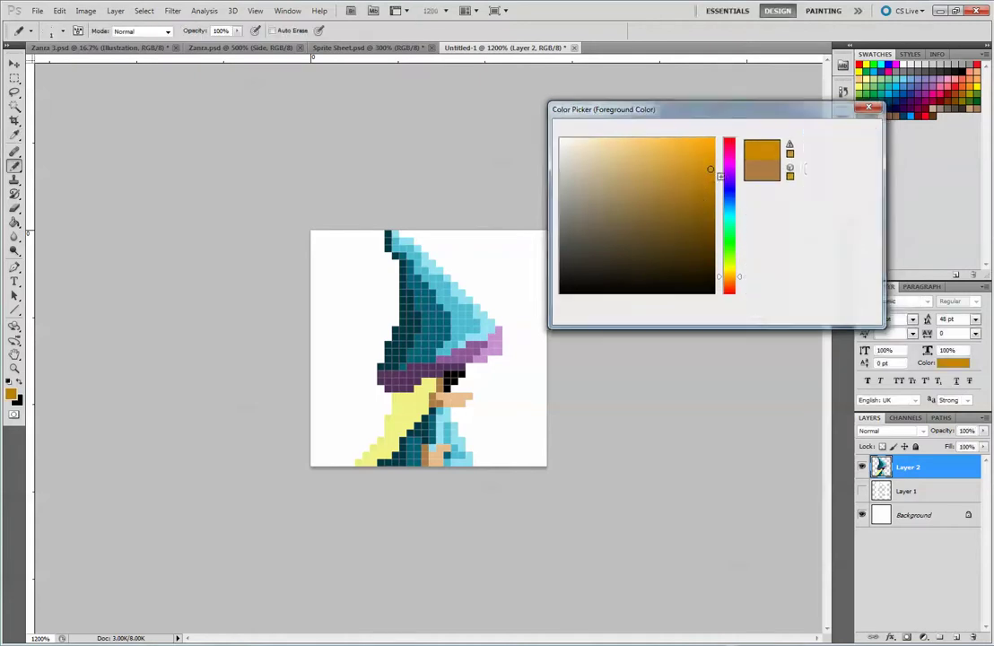
pyautogui.moveTo(418, 381)
pyautogui.mouseDown()
pyautogui.moveTo(432, 382)
pyautogui.moveTo(425, 388)
pyautogui.mouseUp()
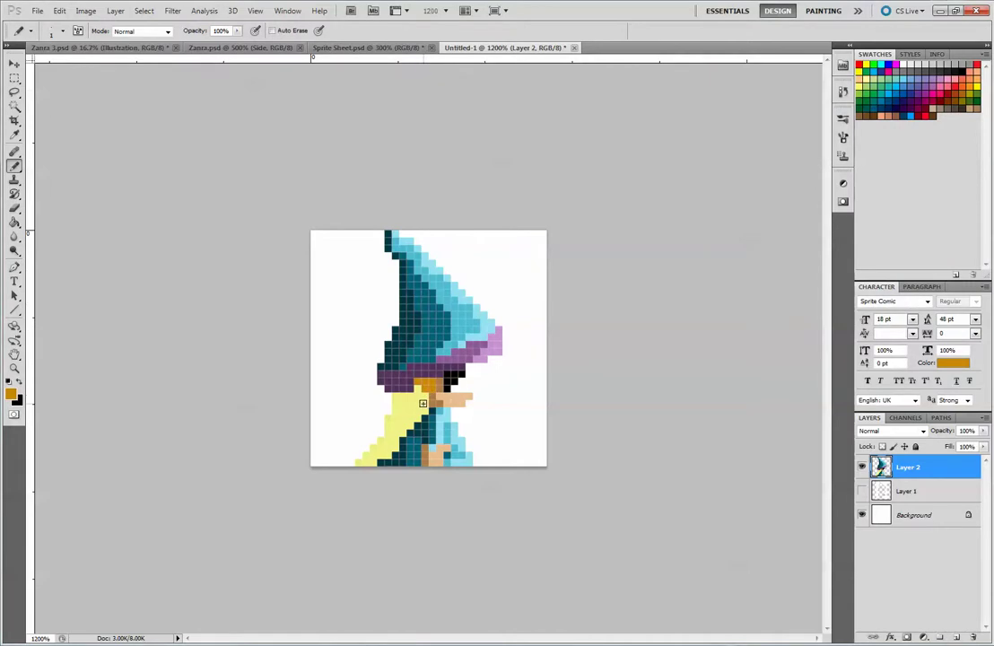
pyautogui.hotkey('ctrl', 'z')
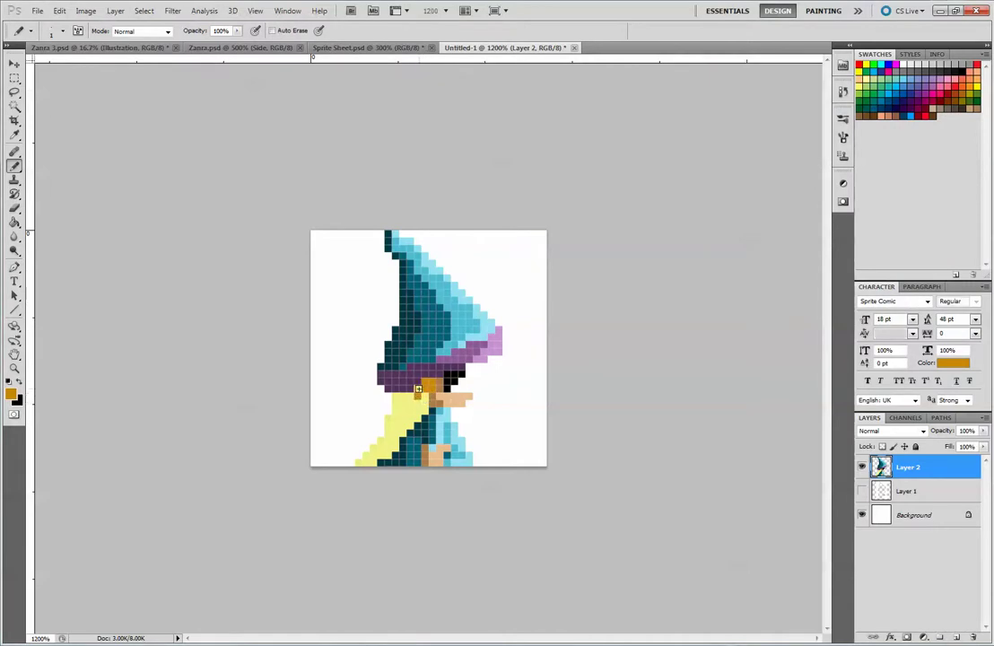
pyautogui.click(418, 389)
pyautogui.moveTo(397, 397); pyautogui.dragTo(423, 402)
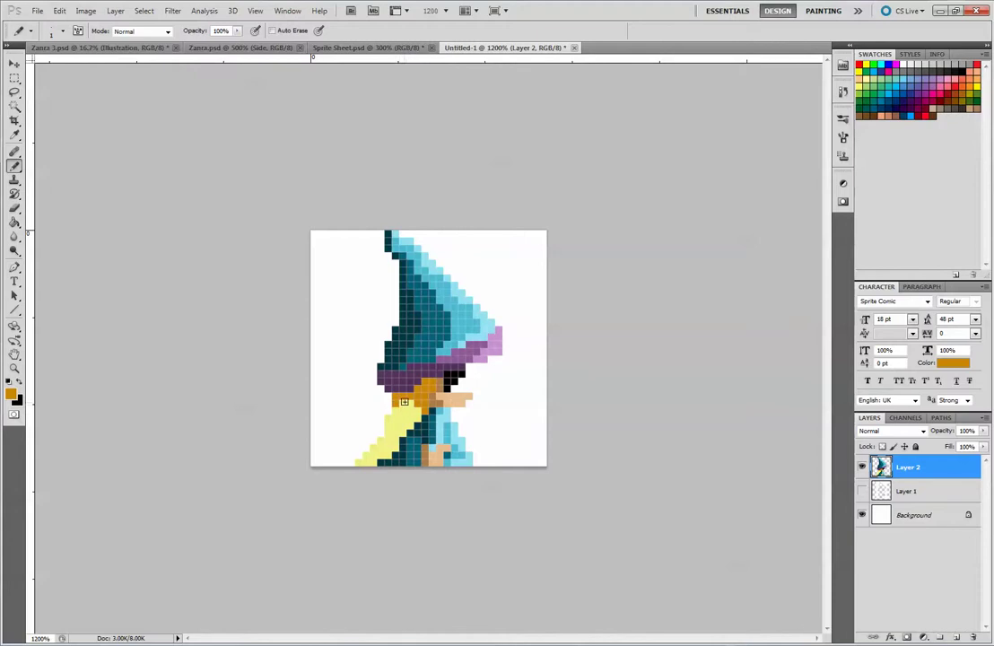
# - Paint broken strands of the dark golden orange through the yellow hair down to its tips
pyautogui.moveTo(380, 453)
pyautogui.mouseDown()
pyautogui.moveTo(404, 404)
pyautogui.moveTo(421, 407)
pyautogui.moveTo(409, 405)
pyautogui.moveTo(400, 439)
pyautogui.mouseUp()
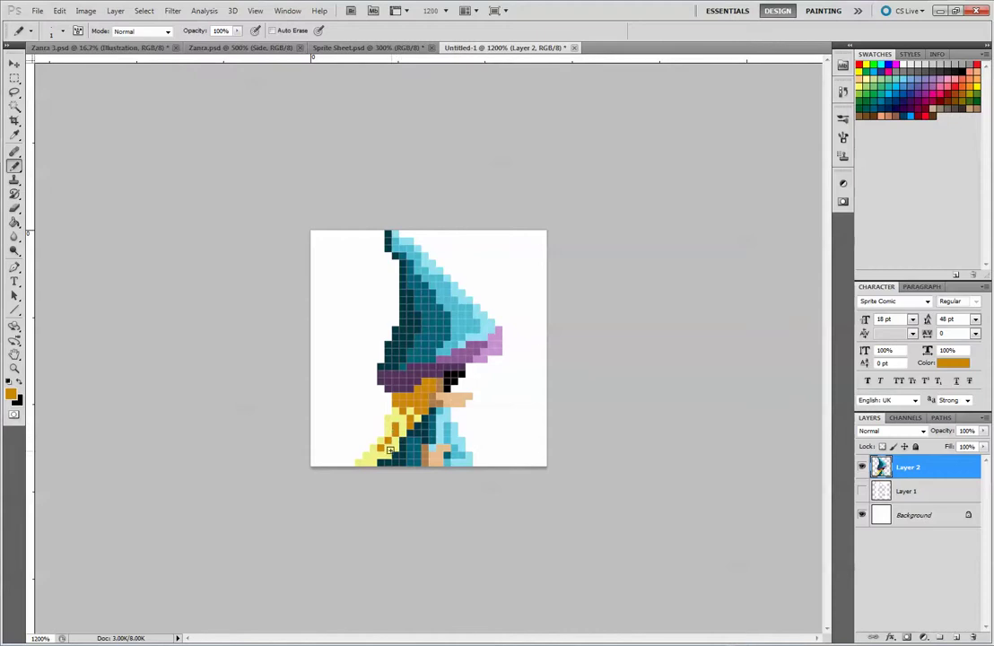
pyautogui.click(365, 462)
pyautogui.click(373, 454)
pyautogui.keyDown('alt'); pyautogui.click(396, 449); pyautogui.keyUp('alt')
pyautogui.click(381, 462)
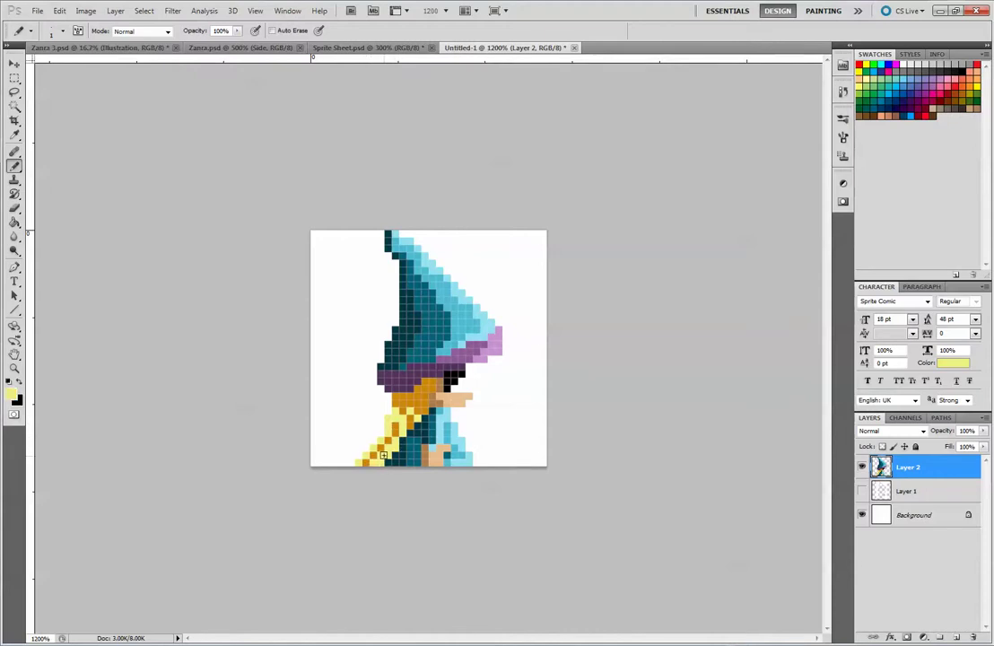
pyautogui.keyDown('alt'); pyautogui.click(375, 452); pyautogui.keyUp('alt')
pyautogui.click(381, 461)
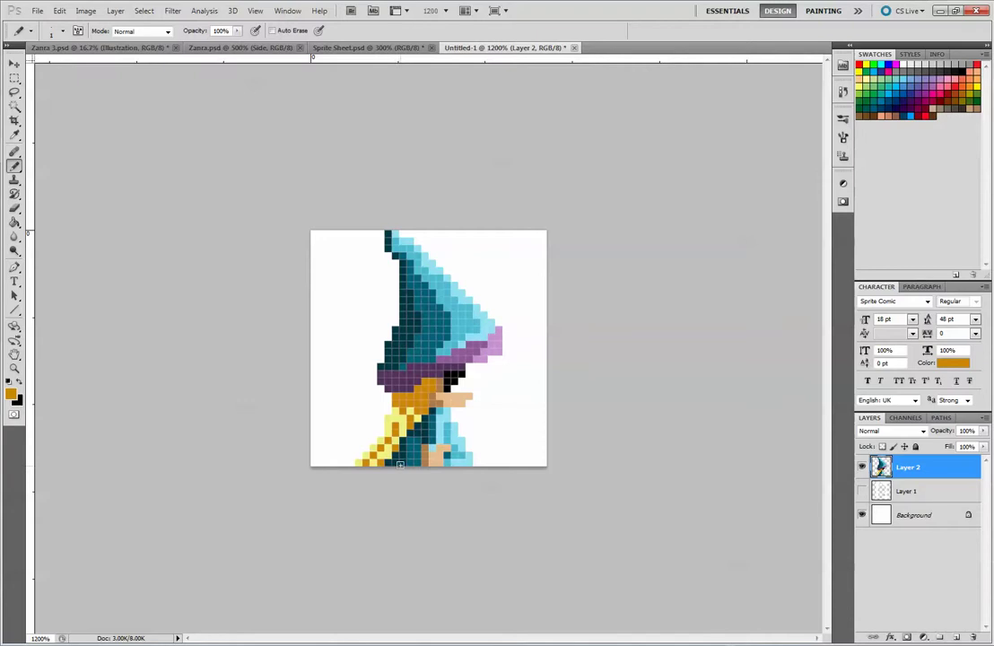
pyautogui.press('alt')
pyautogui.click(392, 425)
pyautogui.hotkey('ctrl', 'z')
pyautogui.click(389, 418)
# - Examine the sprite at a small scale to judge how the hair shading reads
pyautogui.hotkey('ctrl', '-')
pyautogui.hotkey('ctrl', '-')
pyautogui.hotkey('ctrl', '-')
pyautogui.hotkey('ctrl', '-')
pyautogui.hotkey('ctrl', '-')
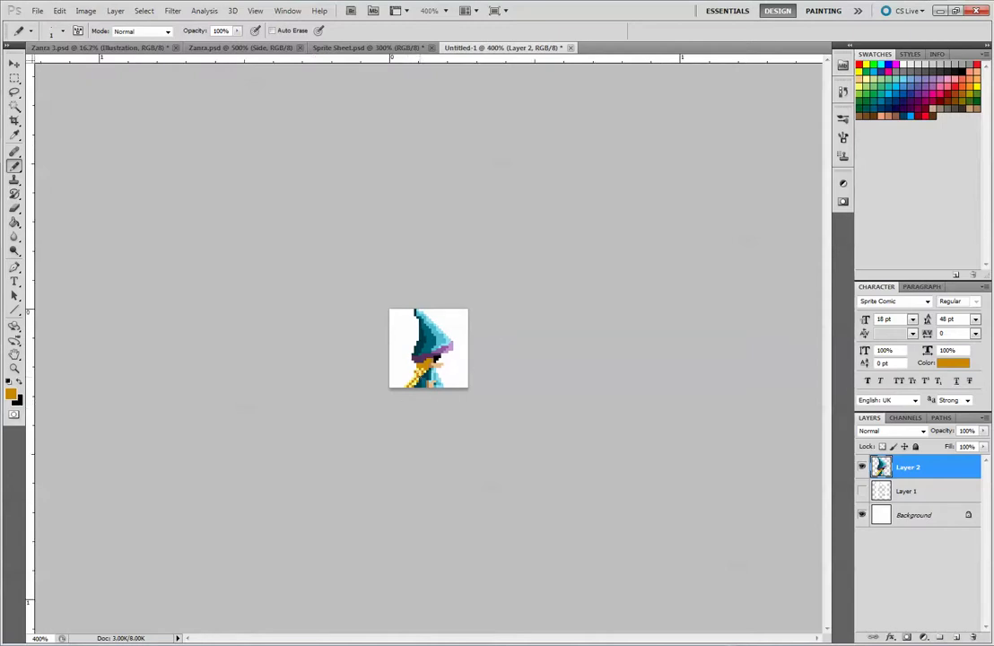
pyautogui.keyDown('alt'); pyautogui.click(422, 375); pyautogui.keyUp('alt')
pyautogui.press('alt')
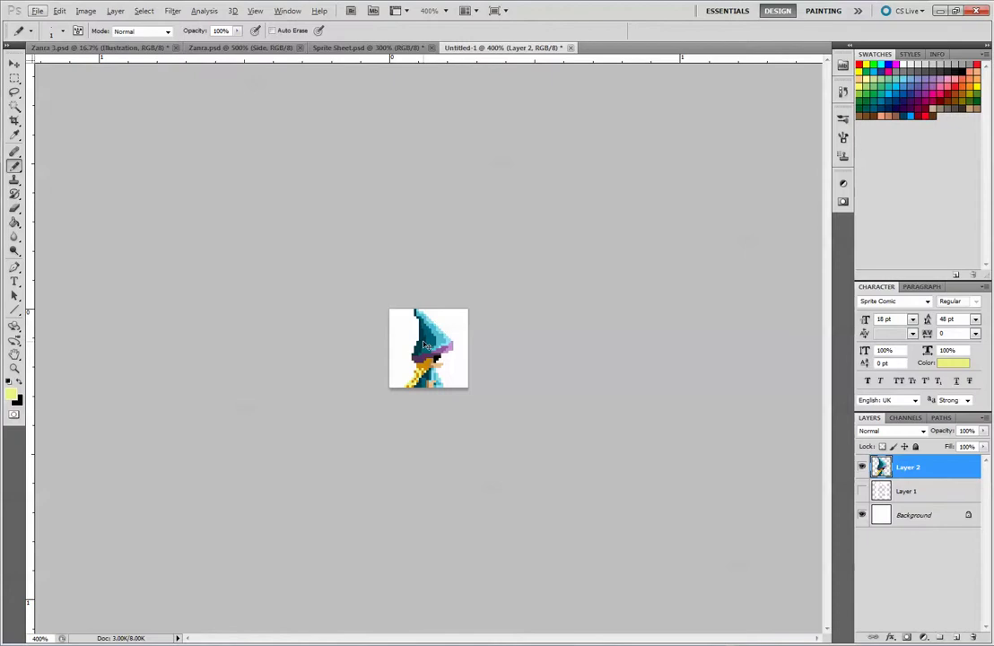
pyautogui.press('alt')
# - Darken the hair's golden orange to brown 7f632d and paint a deeper shadow on the hair under the brim
pyautogui.hotkey('ctrl', '+')
pyautogui.hotkey('ctrl', '+')
pyautogui.hotkey('ctrl', '+')
pyautogui.hotkey('ctrl', '+')
pyautogui.hotkey('ctrl', '+')
pyautogui.hotkey('ctrl', '+')
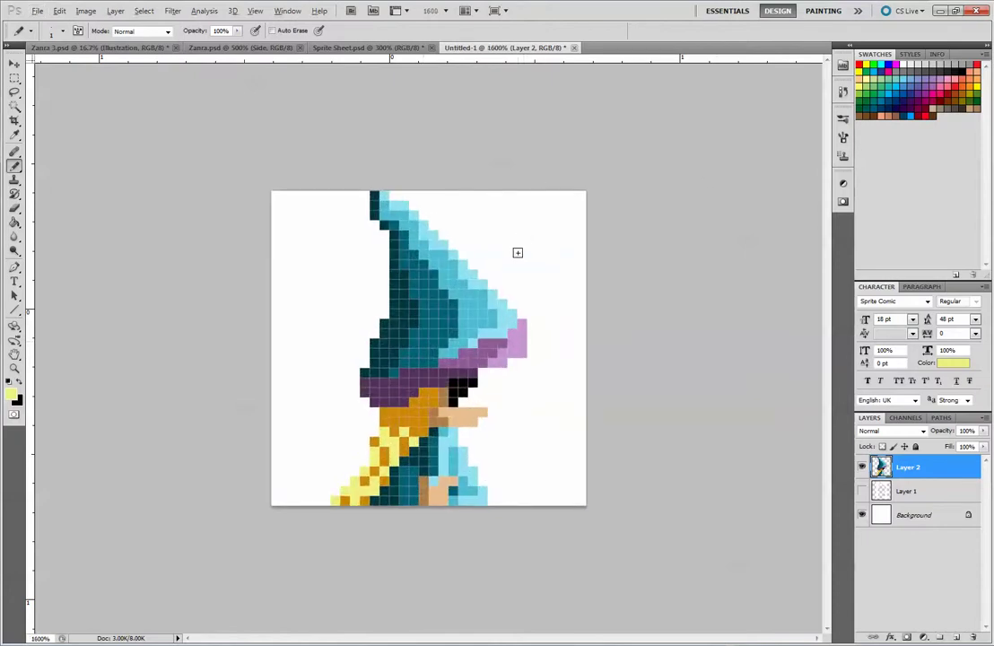
pyautogui.keyDown('alt'); pyautogui.click(435, 391); pyautogui.keyUp('alt')
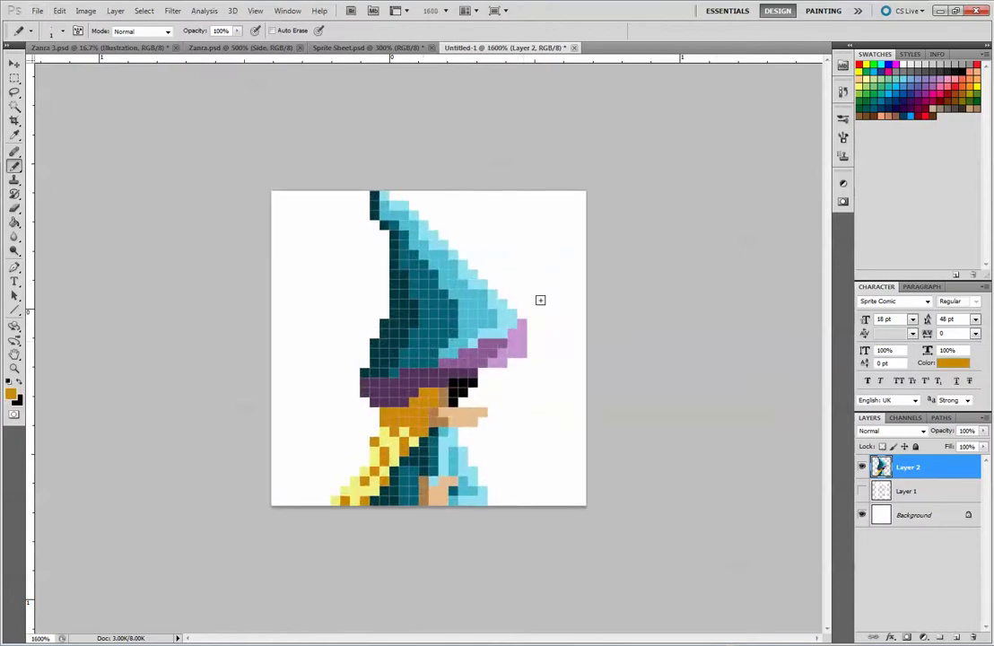
pyautogui.click(11, 393)
pyautogui.click(704, 209)
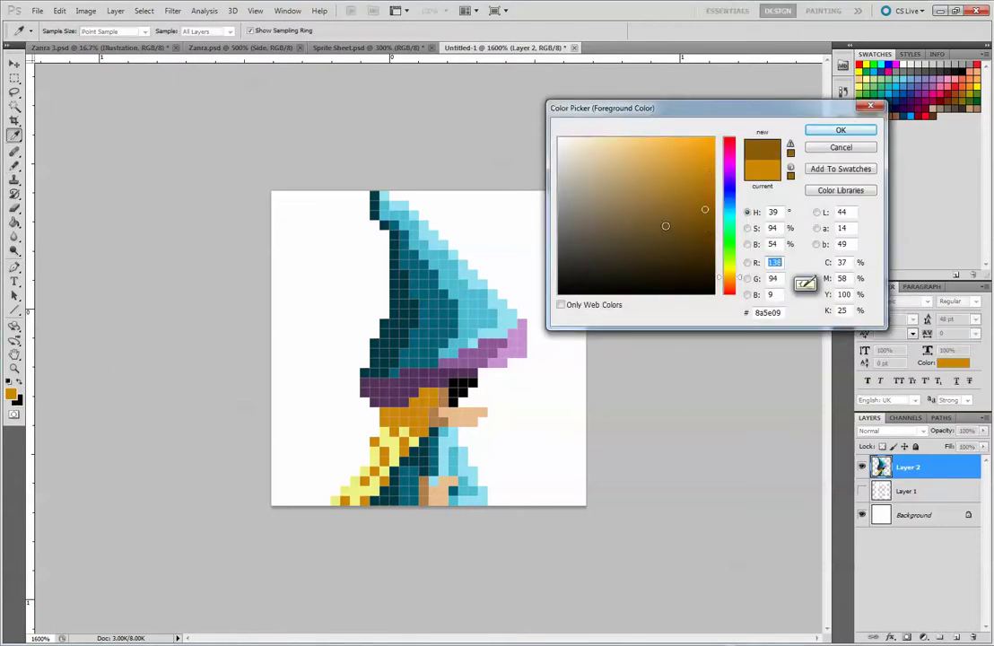
pyautogui.moveTo(666, 225); pyautogui.dragTo(659, 216)
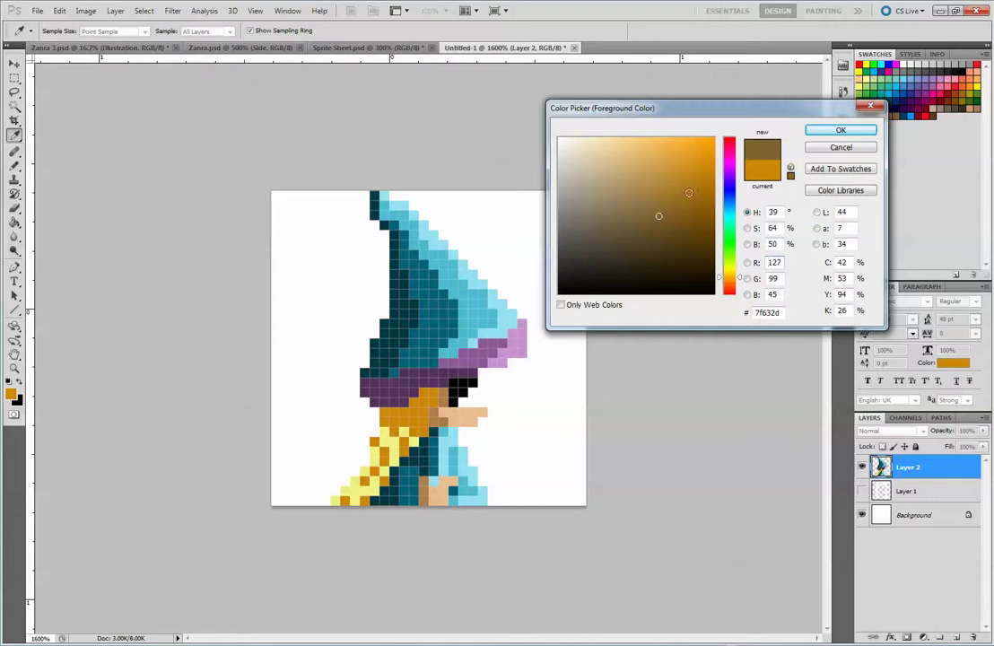
pyautogui.click(834, 133)
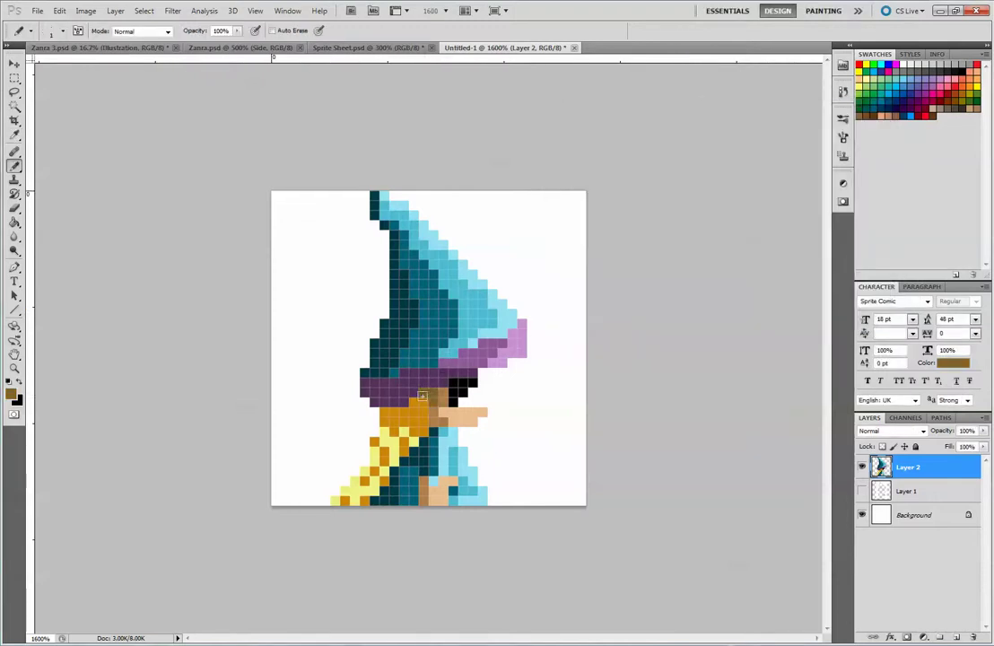
pyautogui.click(416, 408)
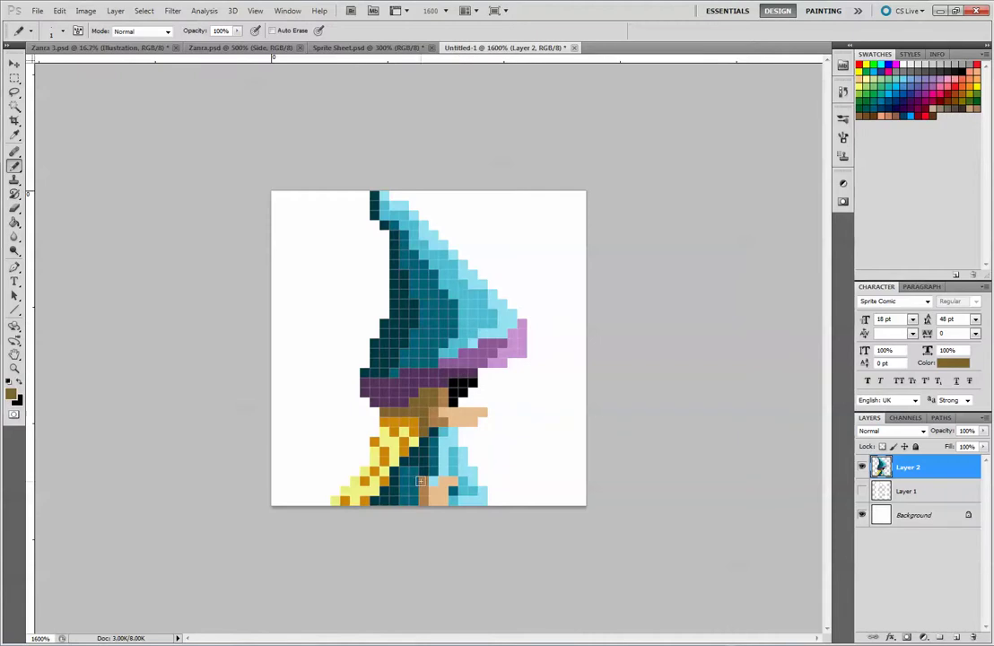
# - Examine the sprite at a small scale to judge the deeper hair shadow under the brim
pyautogui.hotkey('ctrl', '-')
pyautogui.hotkey('ctrl', '-')
pyautogui.hotkey('ctrl', '-')
pyautogui.hotkey('ctrl', '-')
pyautogui.hotkey('ctrl', '-')
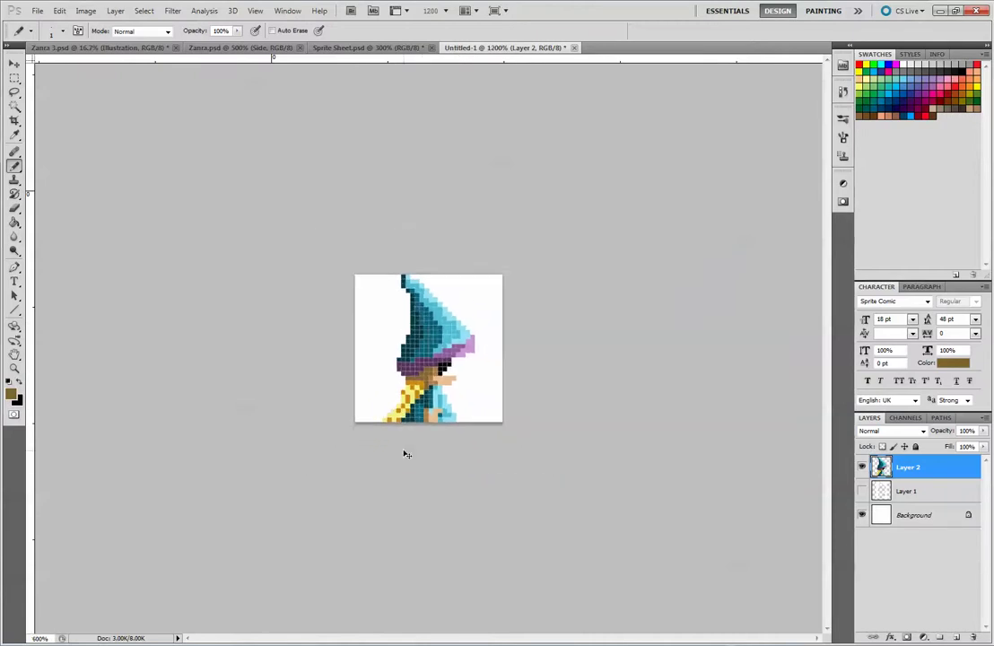
pyautogui.hotkey('ctrl', '-')
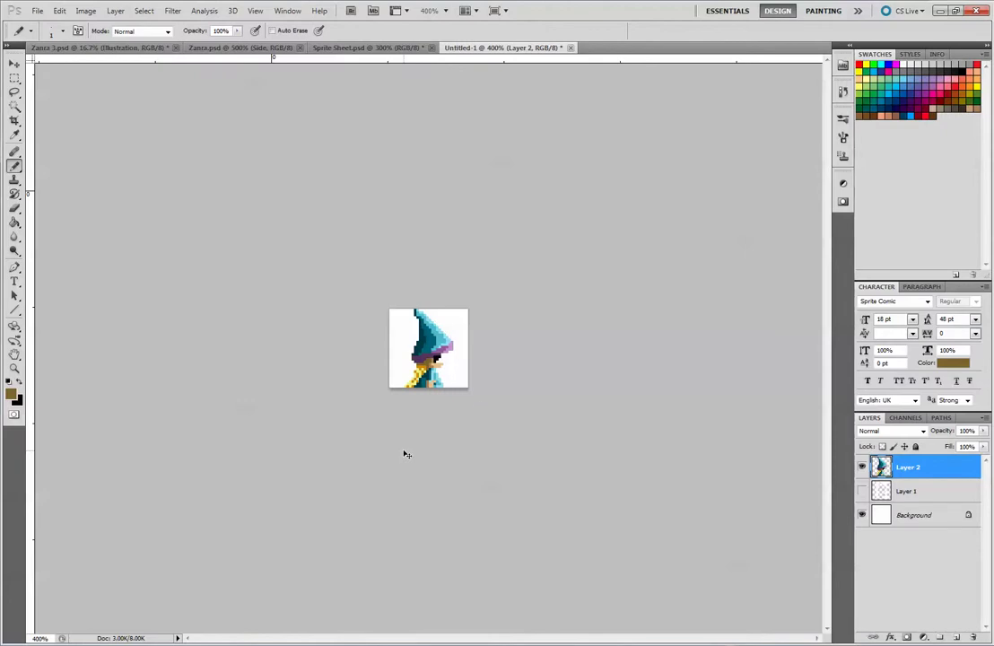
pyautogui.scroll(6, 407, 454)
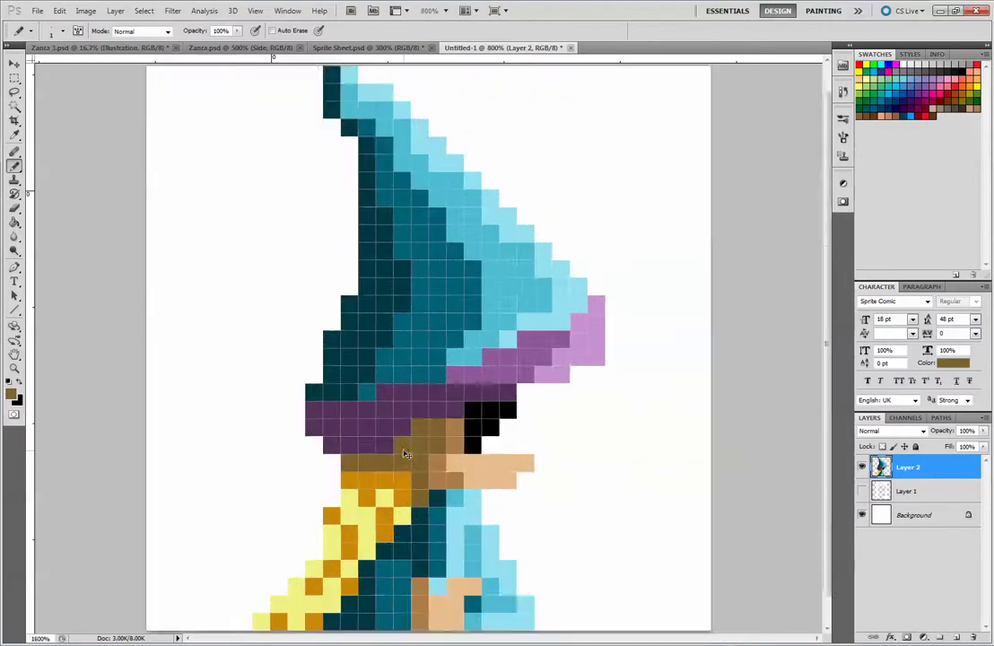
# - Lighten the hair shadow under the brim by repainting its brown pixels in golden brown a77921
pyautogui.scroll(1, 407, 454)
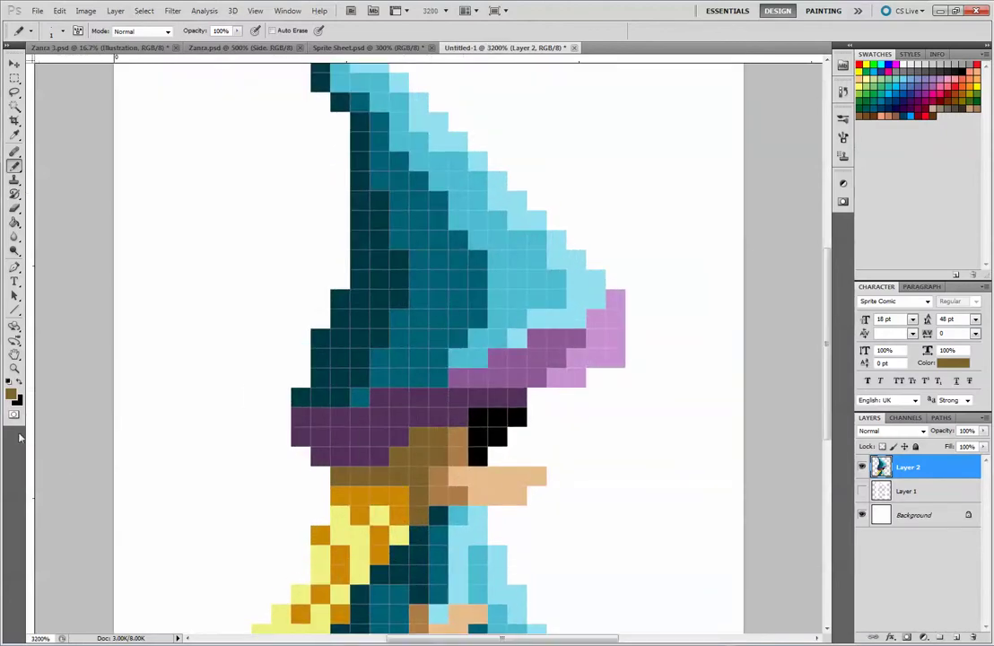
pyautogui.click(12, 394)
pyautogui.moveTo(695, 244)
pyautogui.mouseDown()
pyautogui.moveTo(670, 196)
pyautogui.moveTo(683, 191)
pyautogui.mouseUp()
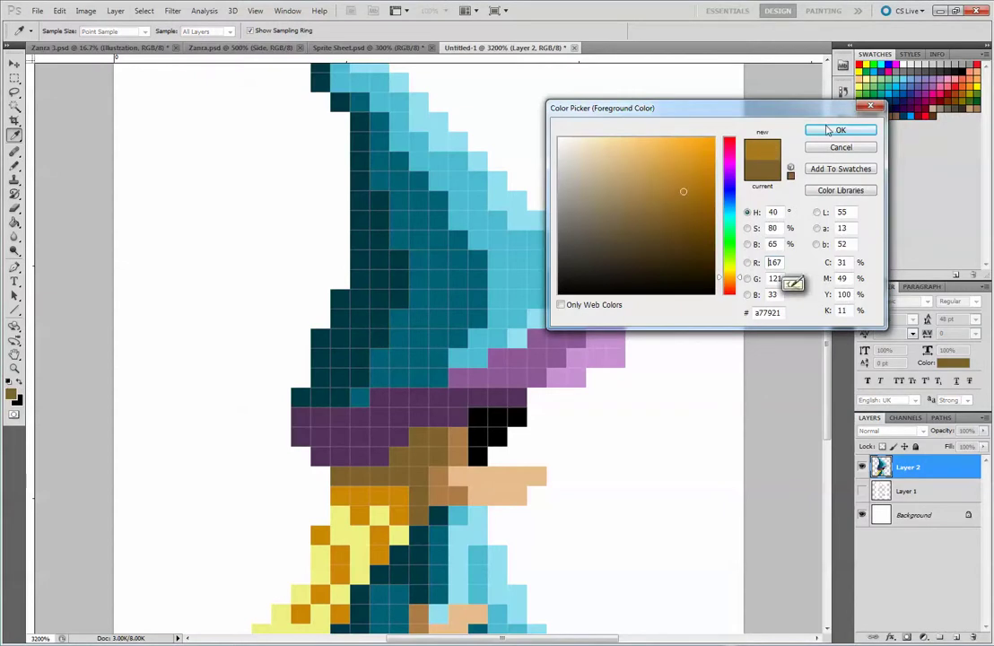
pyautogui.press('Return')
pyautogui.press('b')
pyautogui.click(424, 454)
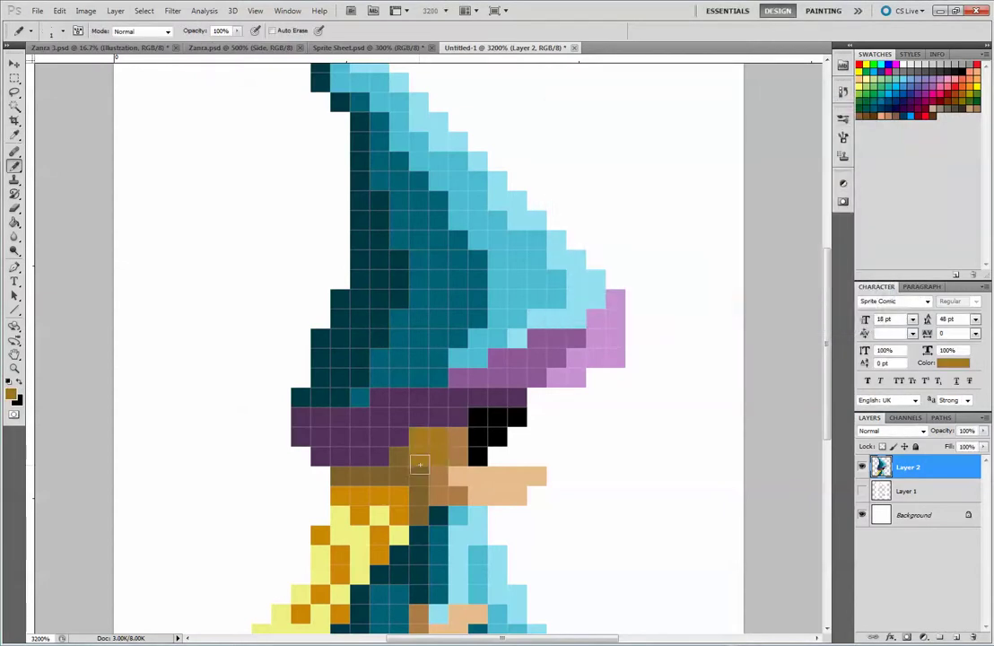
pyautogui.moveTo(401, 459)
pyautogui.mouseDown()
pyautogui.moveTo(404, 470)
pyautogui.moveTo(339, 479)
pyautogui.mouseUp()
pyautogui.scroll(-5, 339, 480)
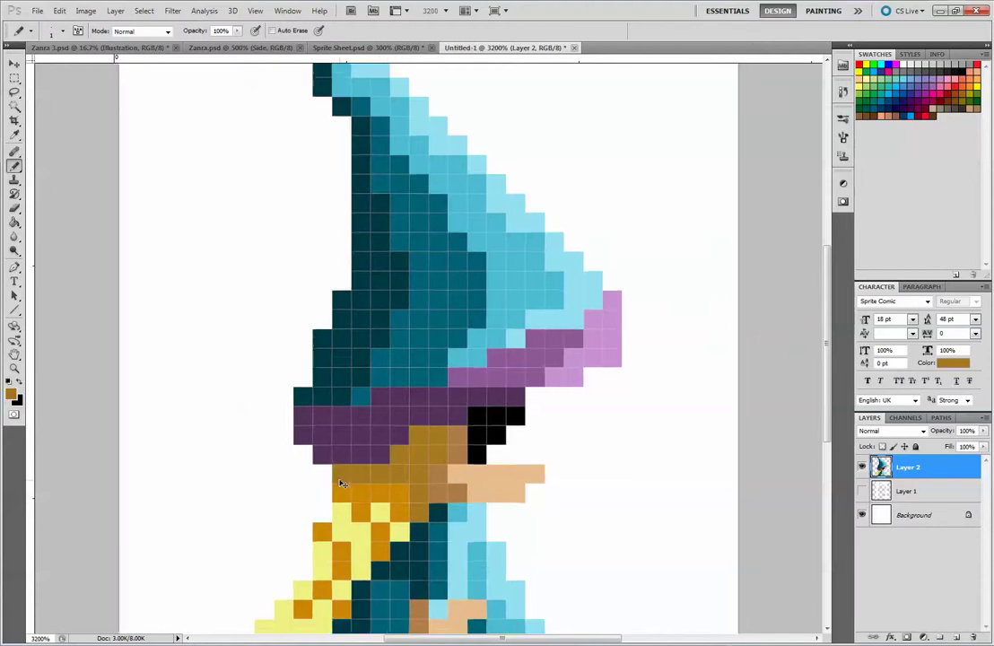
pyautogui.scroll(-3, 341, 483)
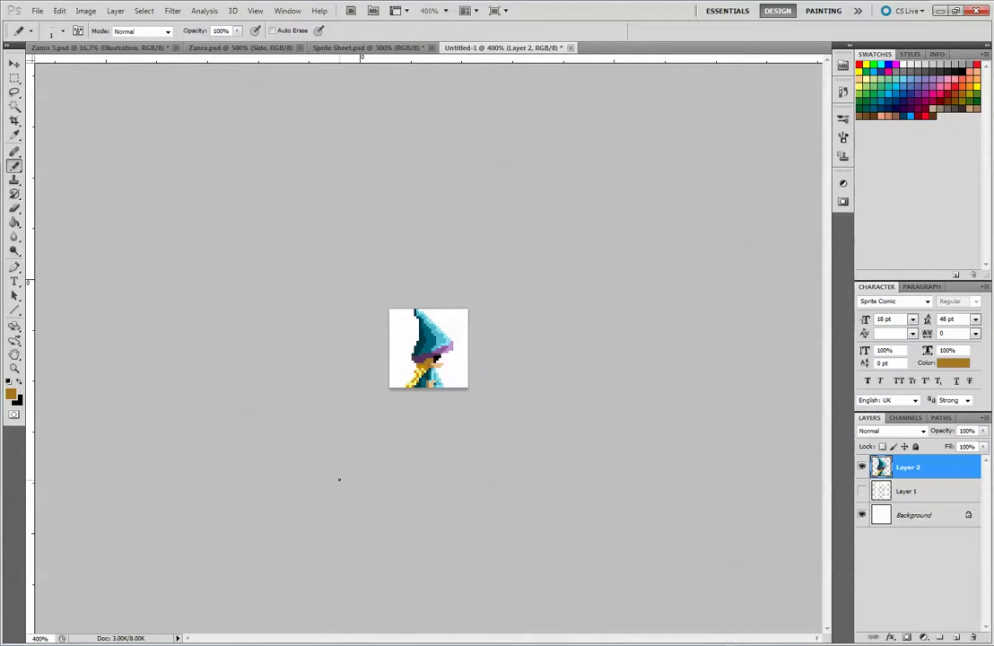
pyautogui.scroll(1, 339, 480)
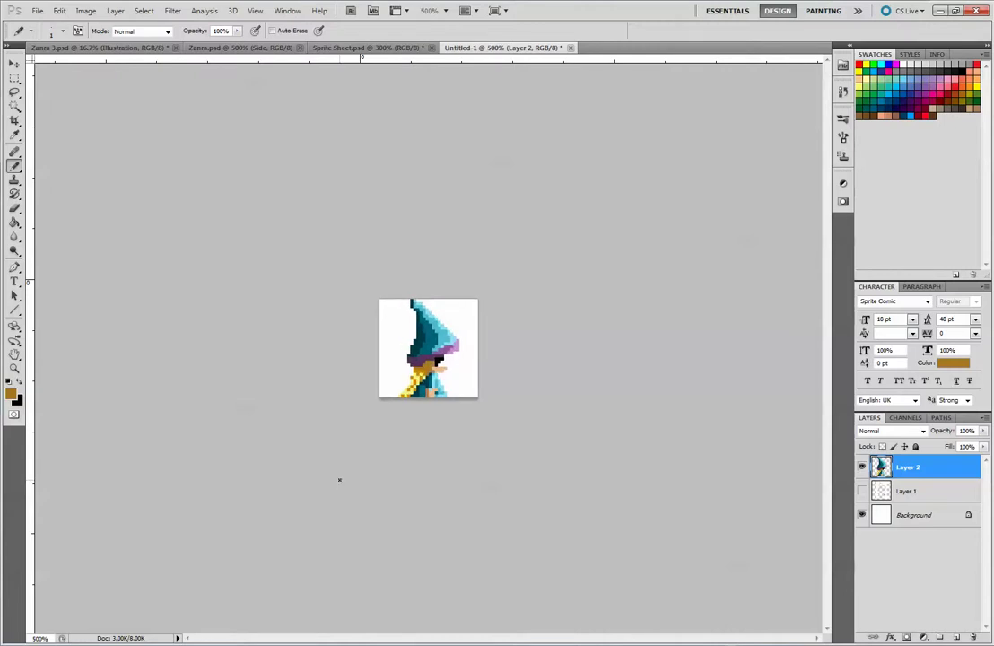
# - Hide the white Background layer and select the whole canvas to copy the visible sprite
pyautogui.click(888, 516)
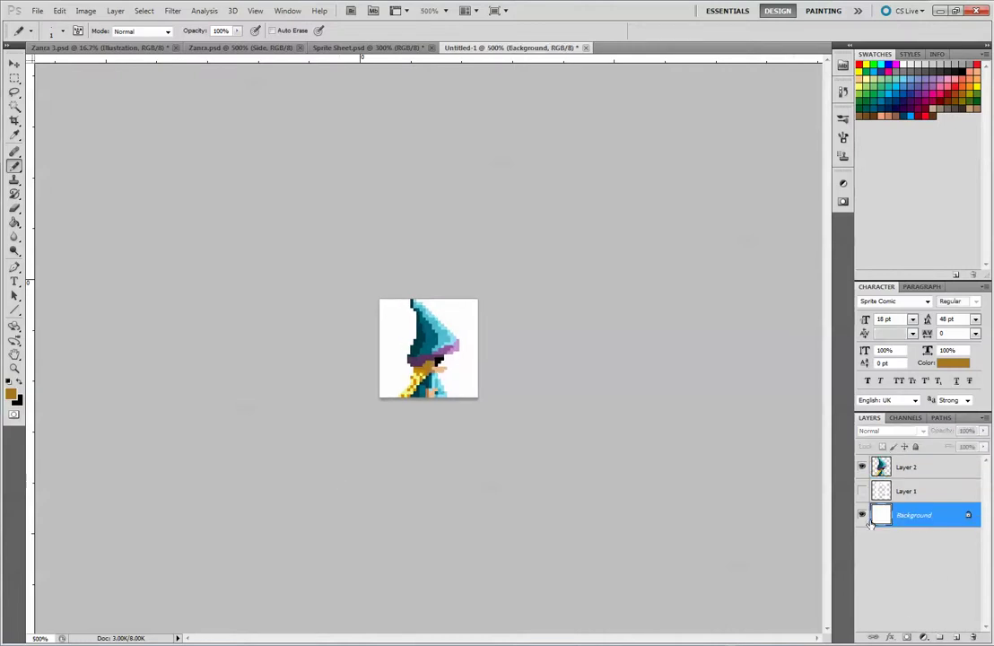
pyautogui.click(862, 515)
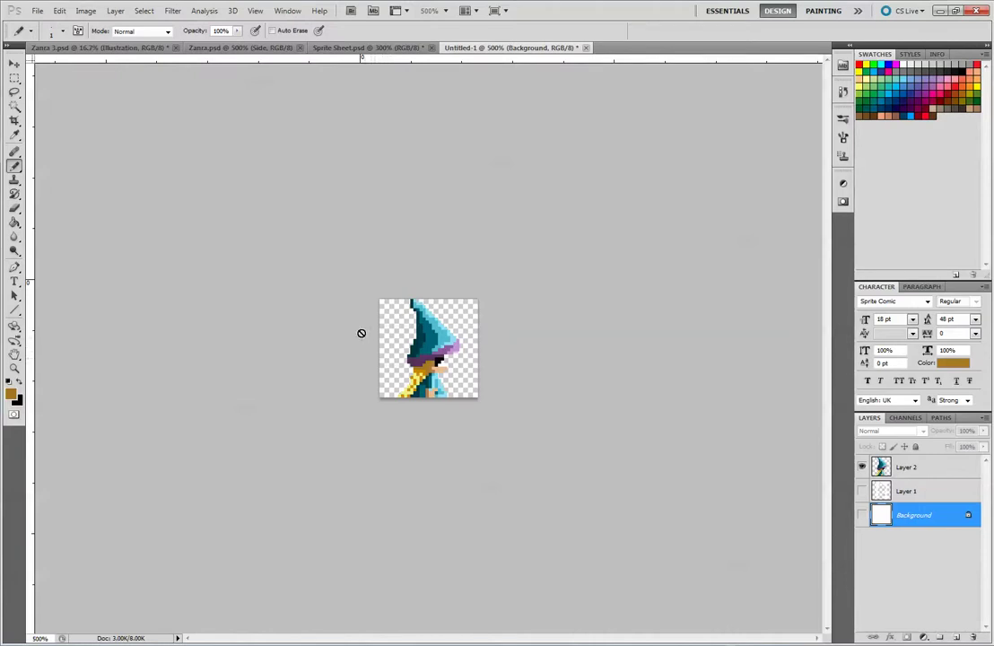
pyautogui.click(14, 78)
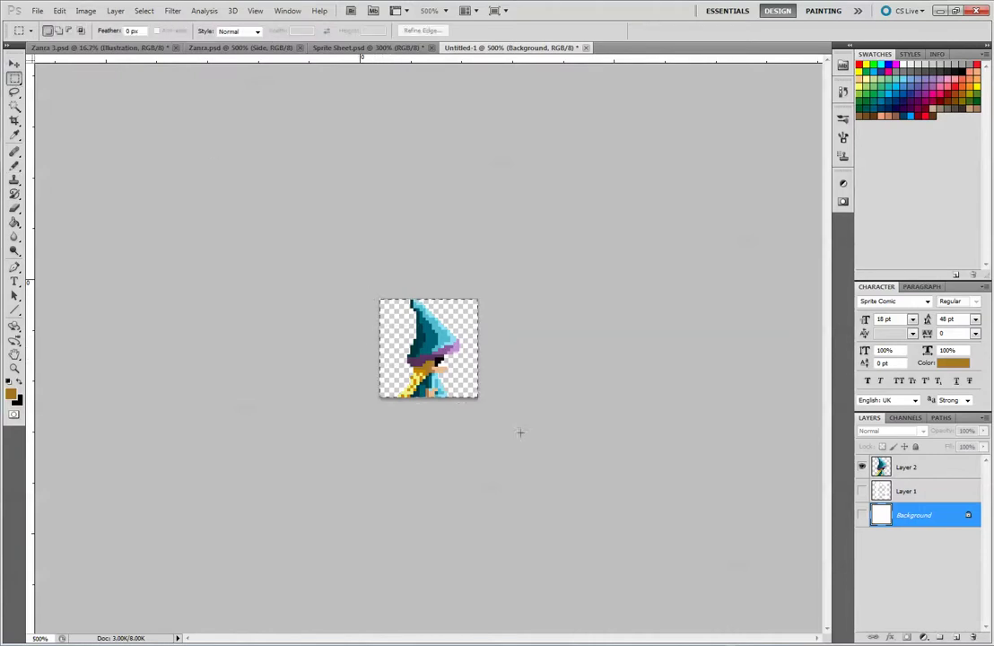
pyautogui.hotkey('ctrl', 'a')
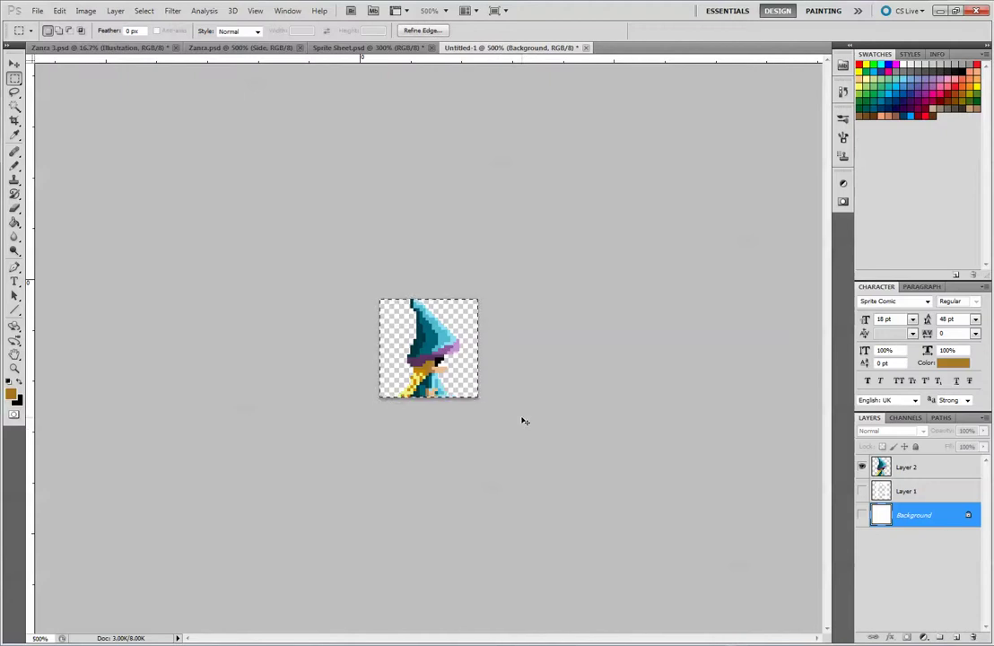
# - Paste the sprite into Sprite Sheet.psd and move it onto the lava tiles
pyautogui.click(356, 48)
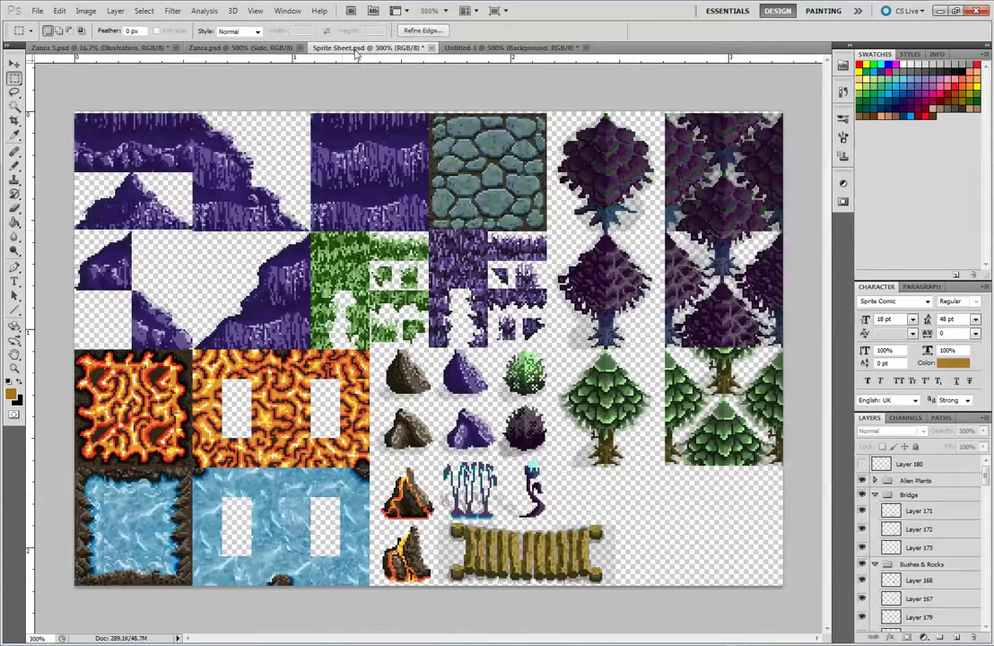
pyautogui.hotkey('ctrl', 'v')
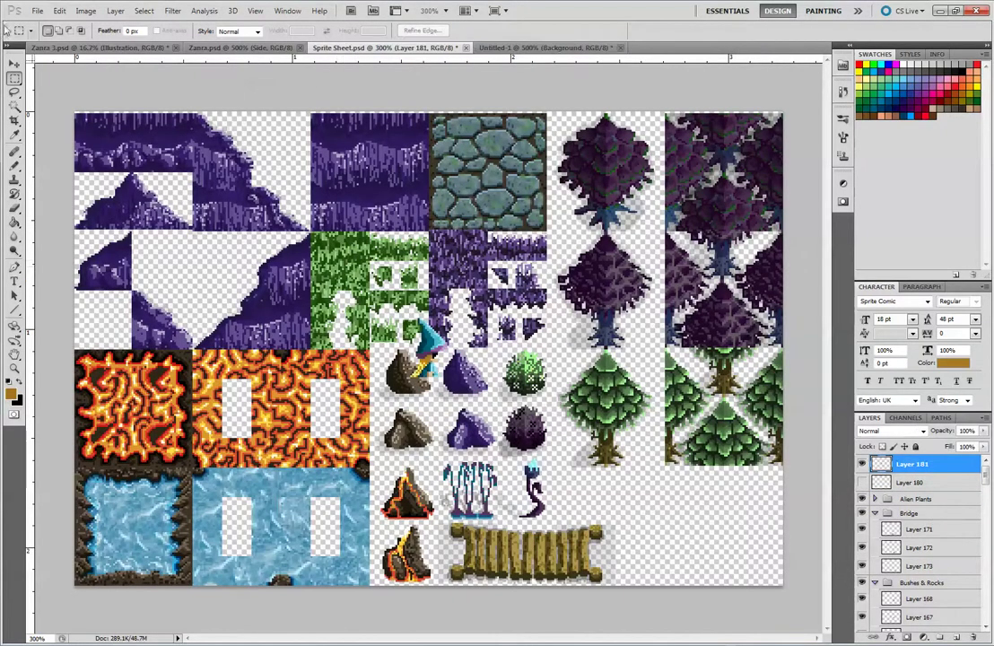
pyautogui.click(14, 64)
pyautogui.moveTo(422, 354); pyautogui.dragTo(272, 426)
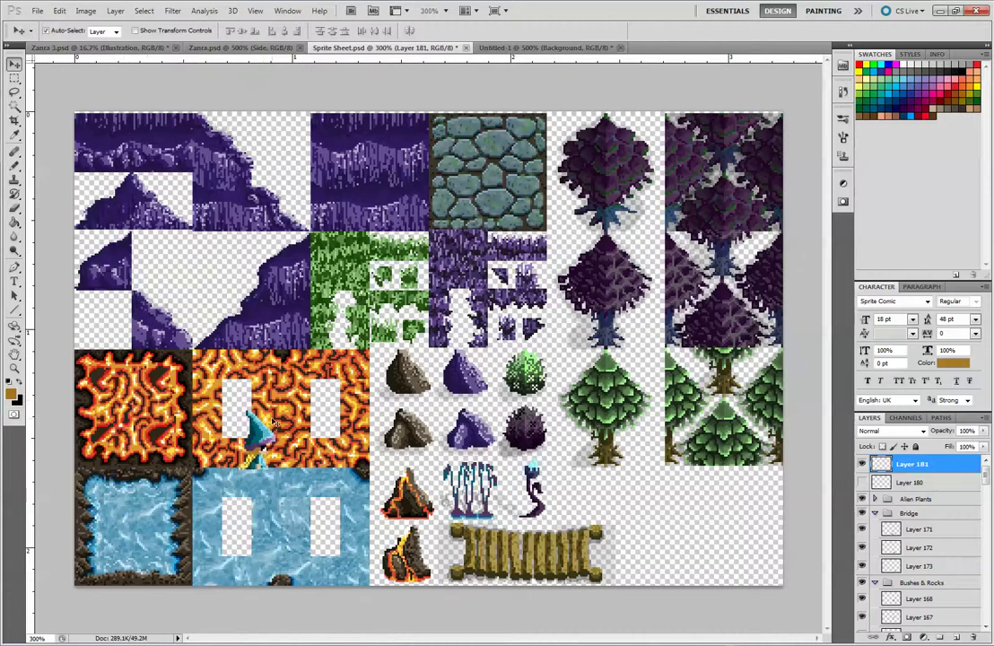
# - Nudge the pasted sprite across the lava, down beside the water and over the bridge to judge it against the tiles, and delete it
pyautogui.press('Right')
pyautogui.press('Right')
pyautogui.press('Right')
pyautogui.press('Right')
pyautogui.press('Right')
pyautogui.press('Right')
pyautogui.press('Right')
pyautogui.press('Right')
pyautogui.press('Right')
pyautogui.press('Right')
pyautogui.press('Right')
pyautogui.press('Right')
pyautogui.press('Right')
pyautogui.press('Right')
pyautogui.press('Right')
pyautogui.press('Right')
pyautogui.press('Right')
pyautogui.press('Right')
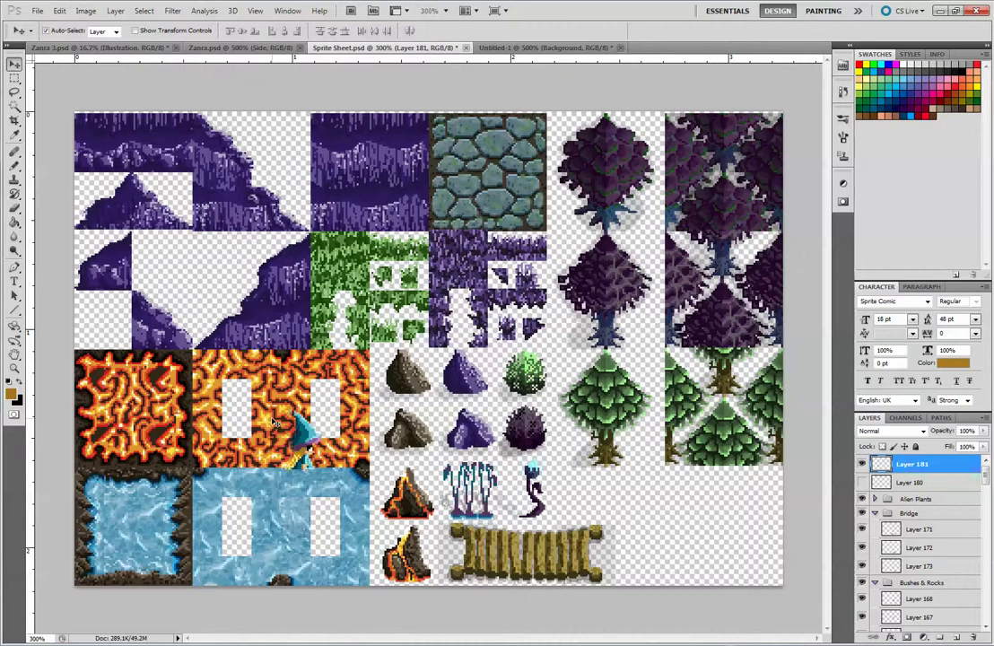
pyautogui.press('Right')
pyautogui.press('Right')
pyautogui.press('Right')
pyautogui.press('Right')
pyautogui.press('Right')
pyautogui.press('Right')
pyautogui.press('Right')
pyautogui.press('Right')
pyautogui.press('Right')
pyautogui.press('Right')
pyautogui.press('Right')
pyautogui.press('Right')
pyautogui.press('Right')
pyautogui.press('Right')
pyautogui.press('Right')
pyautogui.press('Right')
pyautogui.press('Right')
pyautogui.press('Right')
pyautogui.press('Right')
pyautogui.press('Right')
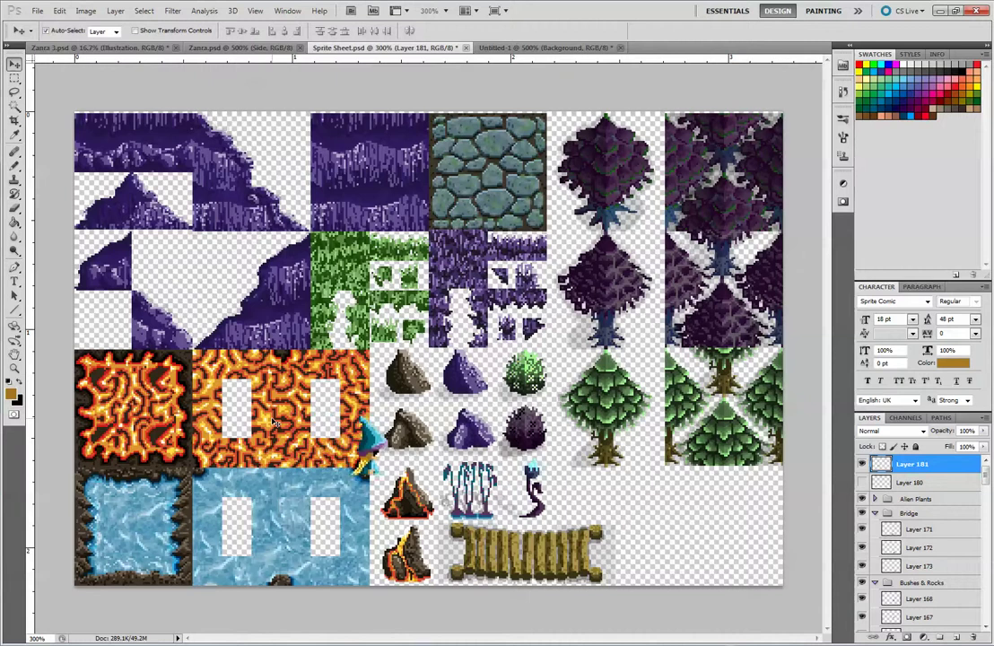
pyautogui.press('Down')
pyautogui.press('Down')
pyautogui.press('Down')
pyautogui.press('Down')
pyautogui.press('Down')
pyautogui.press('Down')
pyautogui.press('Down')
pyautogui.press('Down')
pyautogui.press('Down')
pyautogui.press('Down')
pyautogui.press('Down')
pyautogui.press('Down')
pyautogui.press('Down')
pyautogui.press('Down')
pyautogui.press('Down')
pyautogui.press('Down')
pyautogui.press('Down')
pyautogui.press('Down')
pyautogui.press('Down')
pyautogui.press('Down')
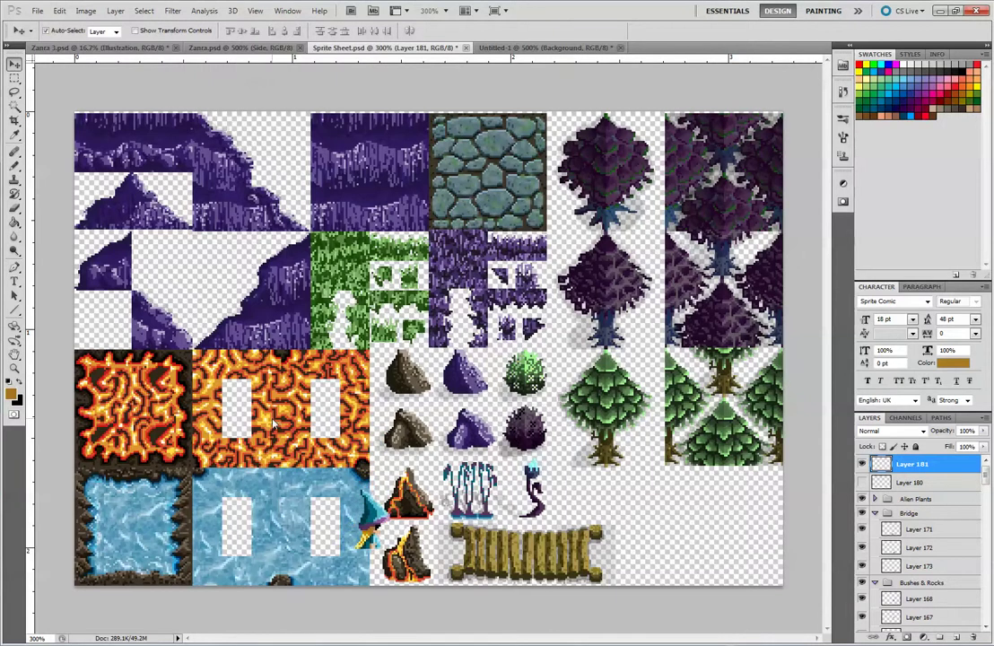
pyautogui.press('Right')
pyautogui.press('Right')
pyautogui.press('Right')
pyautogui.press('Right')
pyautogui.press('Right')
pyautogui.press('Right')
pyautogui.press('Right')
pyautogui.press('Right')
pyautogui.press('Right')
pyautogui.press('Right')
pyautogui.press('Right')
pyautogui.press('Right')
pyautogui.press('Right')
pyautogui.press('Right')
pyautogui.press('Right')
pyautogui.press('Right')
pyautogui.press('Right')
pyautogui.press('Right')
pyautogui.press('Right')
pyautogui.press('Right')
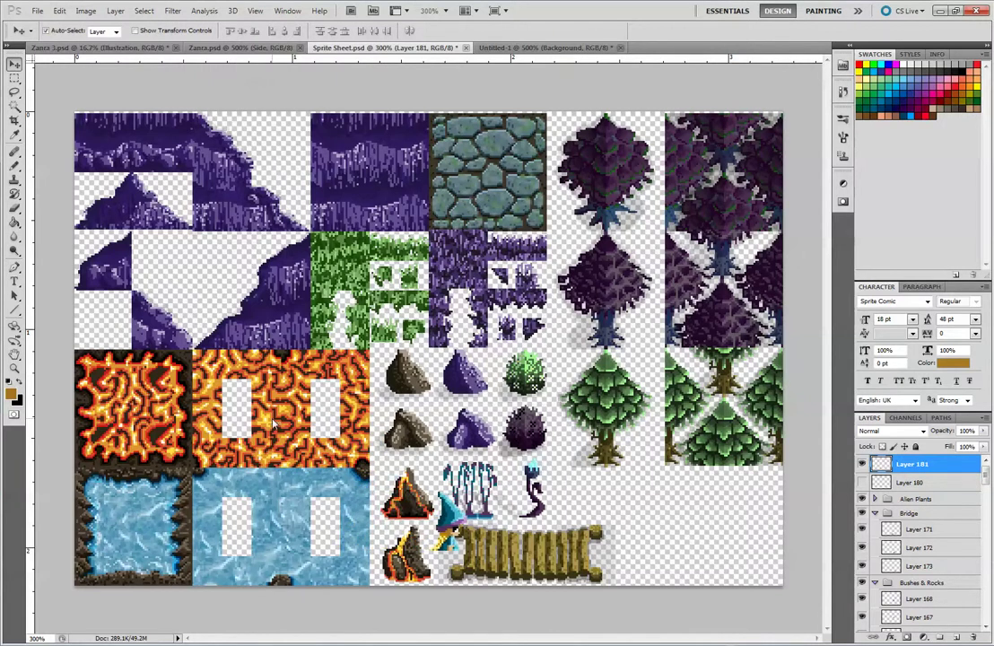
pyautogui.press('Right')
pyautogui.press('Right')
pyautogui.press('Right')
pyautogui.press('Right')
pyautogui.press('Right')
pyautogui.press('Right')
pyautogui.press('Right')
pyautogui.press('Right')
pyautogui.press('Right')
pyautogui.press('Right')
pyautogui.press('Right')
pyautogui.press('Right')
pyautogui.press('Right')
pyautogui.press('Right')
pyautogui.press('Right')
pyautogui.press('Right')
pyautogui.press('Right')
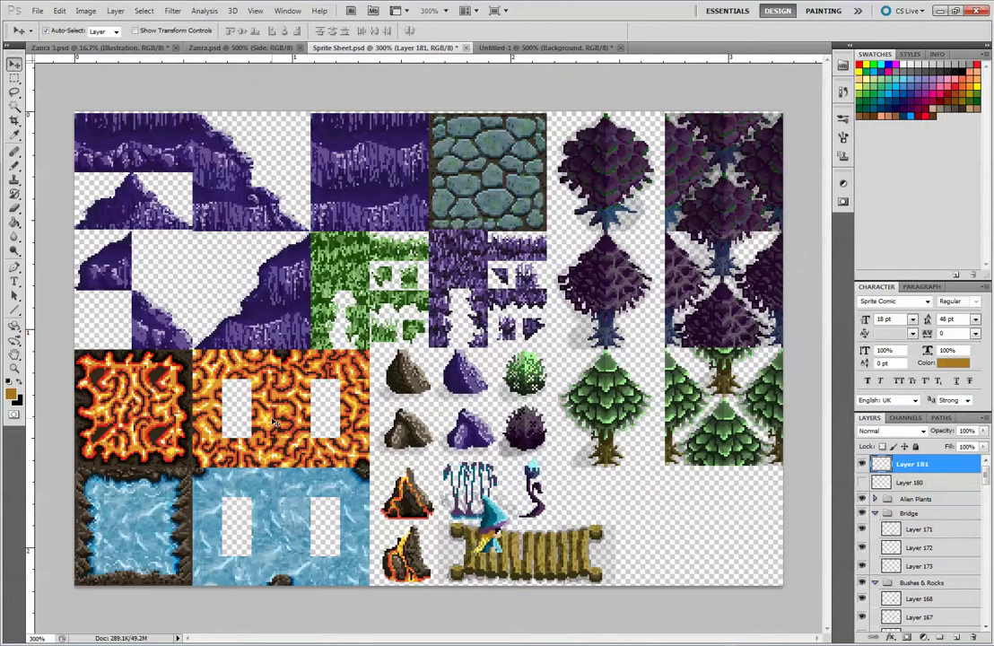
pyautogui.press('Right')
pyautogui.press('Right')
pyautogui.press('Right')
pyautogui.press('Right')
pyautogui.press('Right')
pyautogui.press('Right')
pyautogui.press('Right')
pyautogui.press('Right')
pyautogui.press('Right')
pyautogui.press('Right')
pyautogui.press('Right')
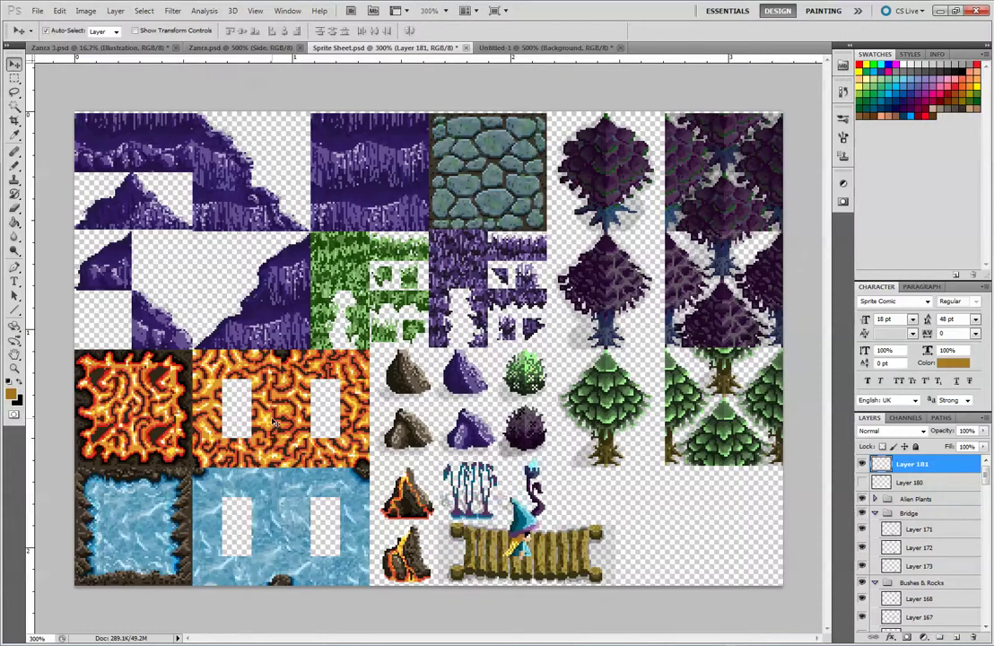
pyautogui.press('Right')
pyautogui.press('Right')
pyautogui.press('Right')
pyautogui.press('Right')
pyautogui.press('Right')
pyautogui.press('Right')
pyautogui.press('Right')
pyautogui.press('Right')
pyautogui.press('Right')
pyautogui.press('Right')
pyautogui.press('Right')
pyautogui.press('Right')
pyautogui.press('Right')
pyautogui.press('Right')
pyautogui.press('Right')
pyautogui.press('Right')
pyautogui.press('Right')
pyautogui.press('Right')
pyautogui.press('Right')
pyautogui.press('Right')
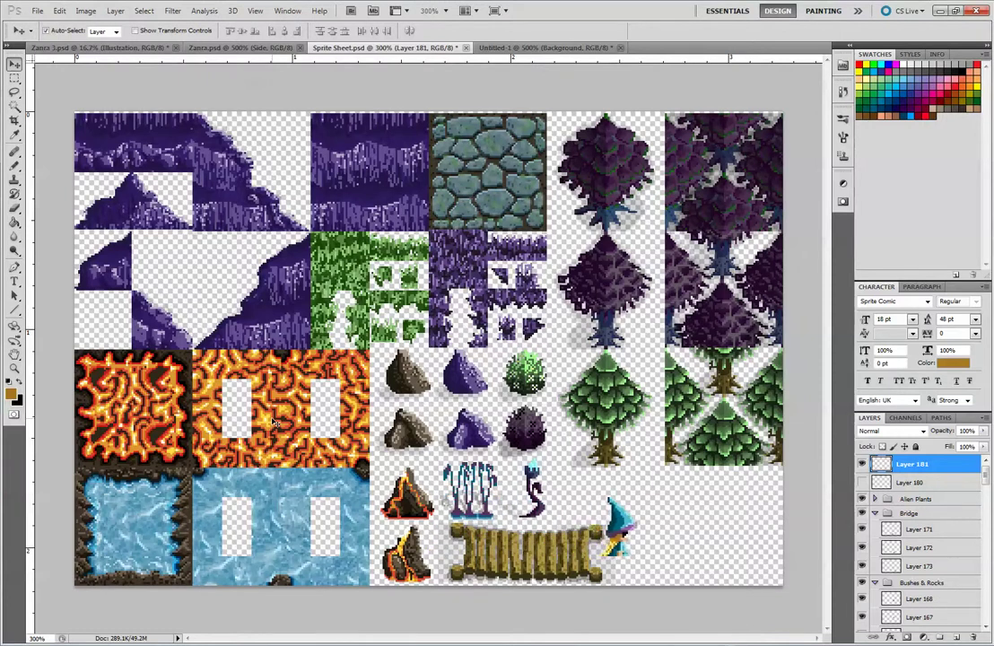
pyautogui.press('Right')
pyautogui.press('Right')
pyautogui.press('Right')
pyautogui.press('Right')
pyautogui.press('Right')
pyautogui.press('Right')
pyautogui.press('Right')
pyautogui.press('Right')
pyautogui.press('Right')
pyautogui.press('Right')
pyautogui.press('Right')
pyautogui.press('Delete')
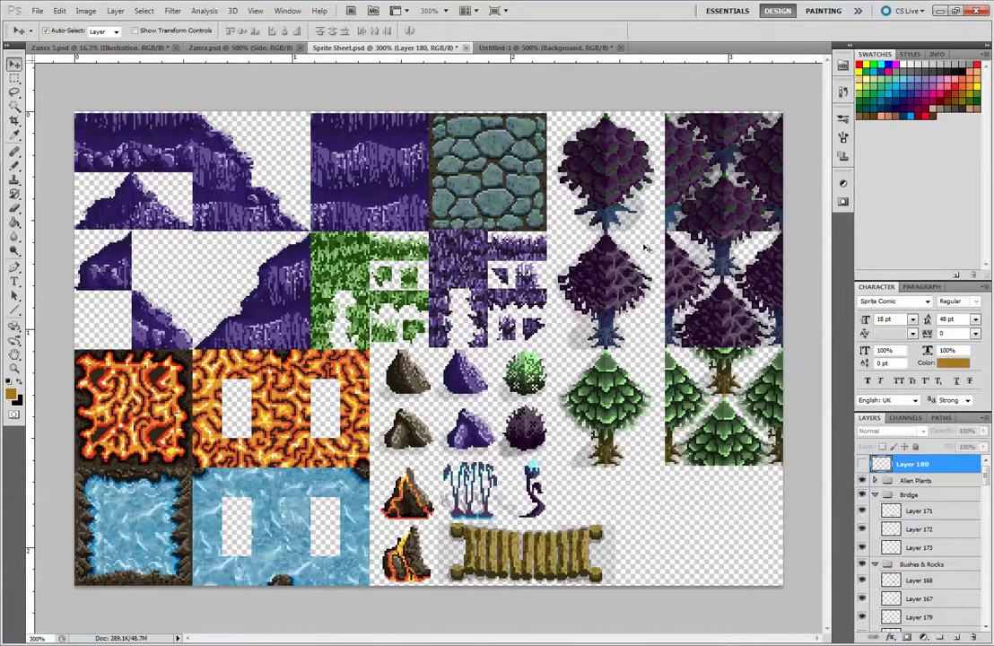
# - Compare the finished side sprite in Zanra.psd and the line art in Zanra 3.psd, and return to the Untitled-1 sprite
pyautogui.click(205, 46)
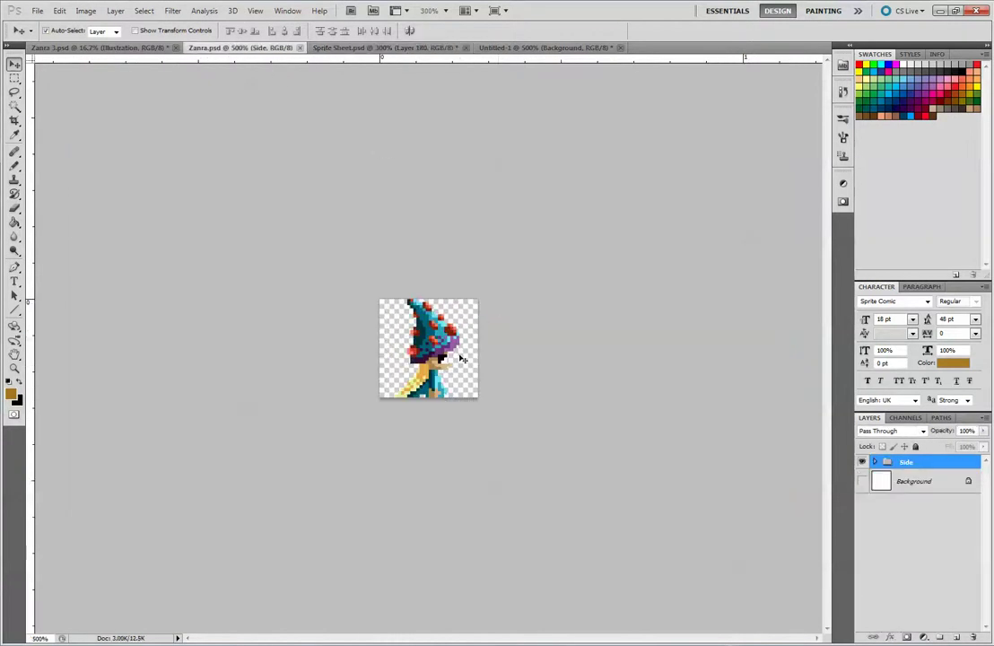
pyautogui.click(97, 47)
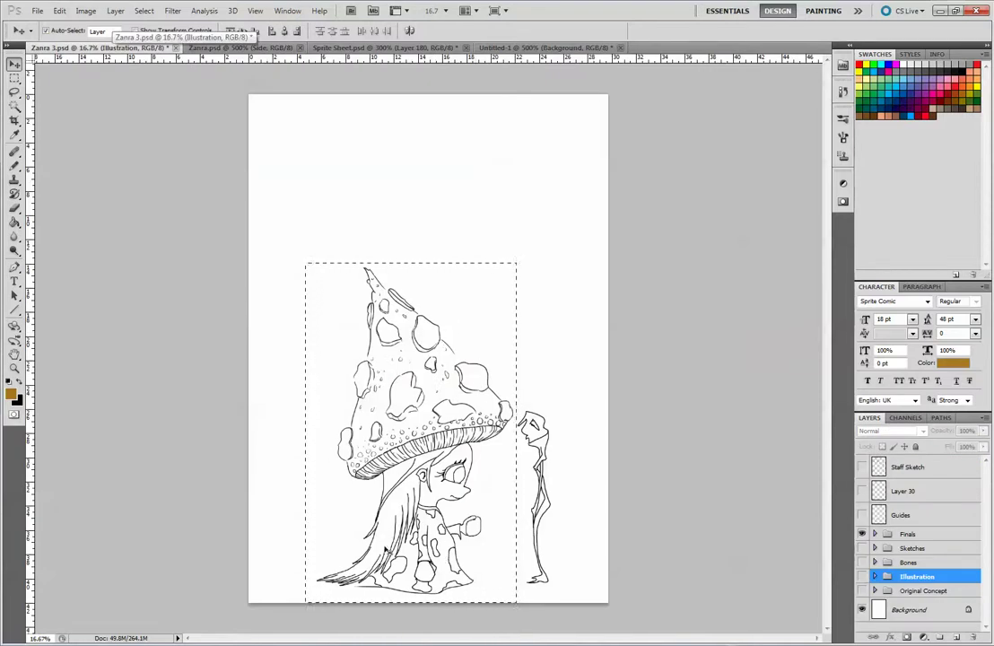
pyautogui.click(543, 47)
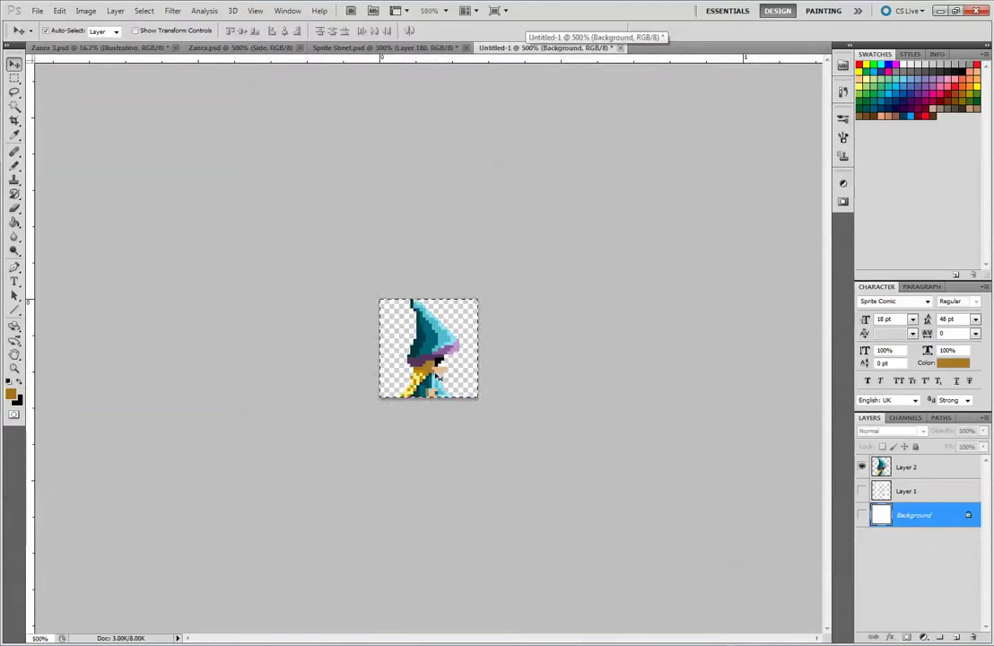
# - Set the foreground colour to the orange #dd5221 for the hat spots
pyautogui.scroll(2, 436, 376)
pyautogui.hotkey('ctrl', '+')
pyautogui.hotkey('ctrl', '+')
pyautogui.hotkey('ctrl', '+')
pyautogui.hotkey('ctrl', '+')
pyautogui.hotkey('ctrl', '+')
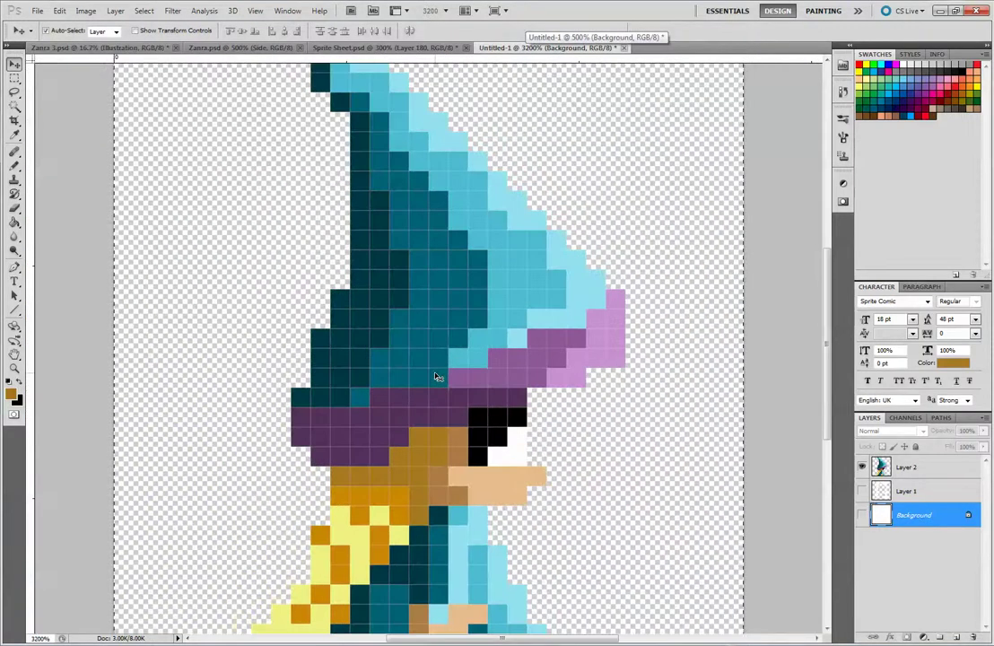
pyautogui.hotkey('ctrl', '-')
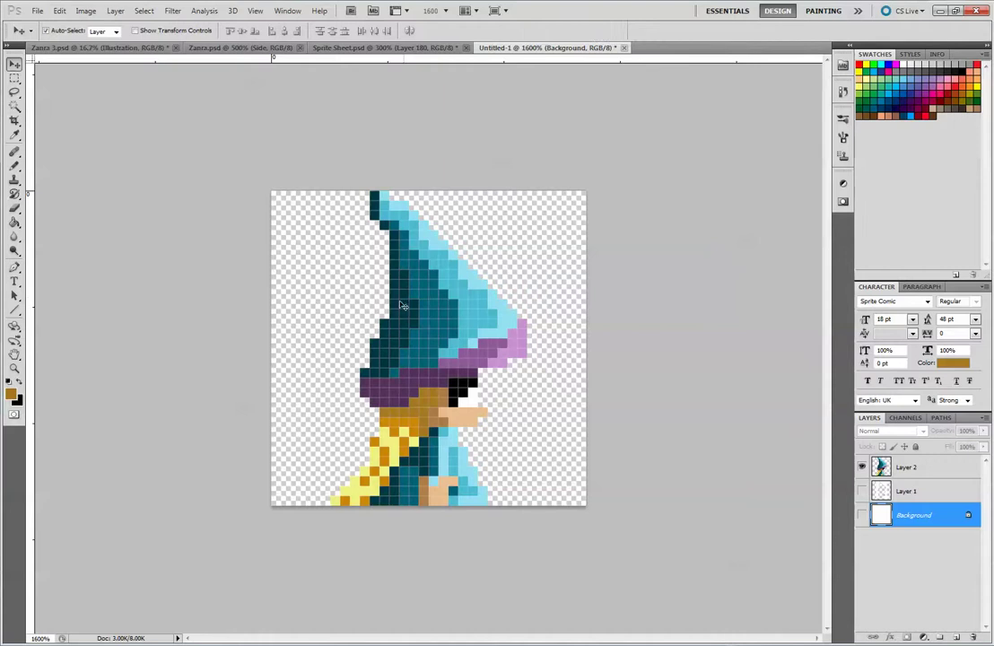
pyautogui.click(12, 393)
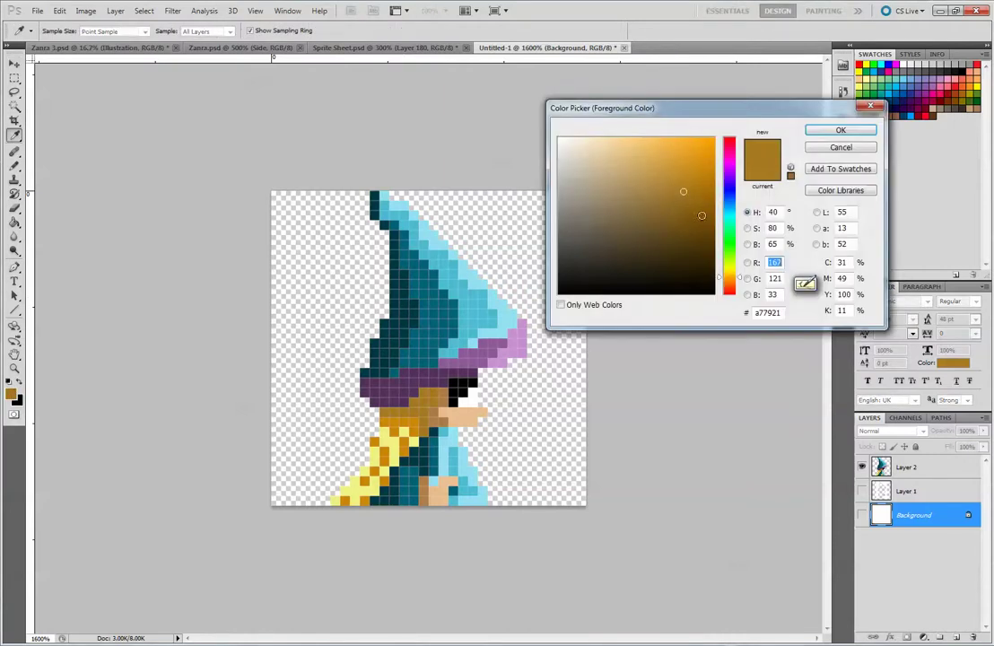
pyautogui.click(453, 306)
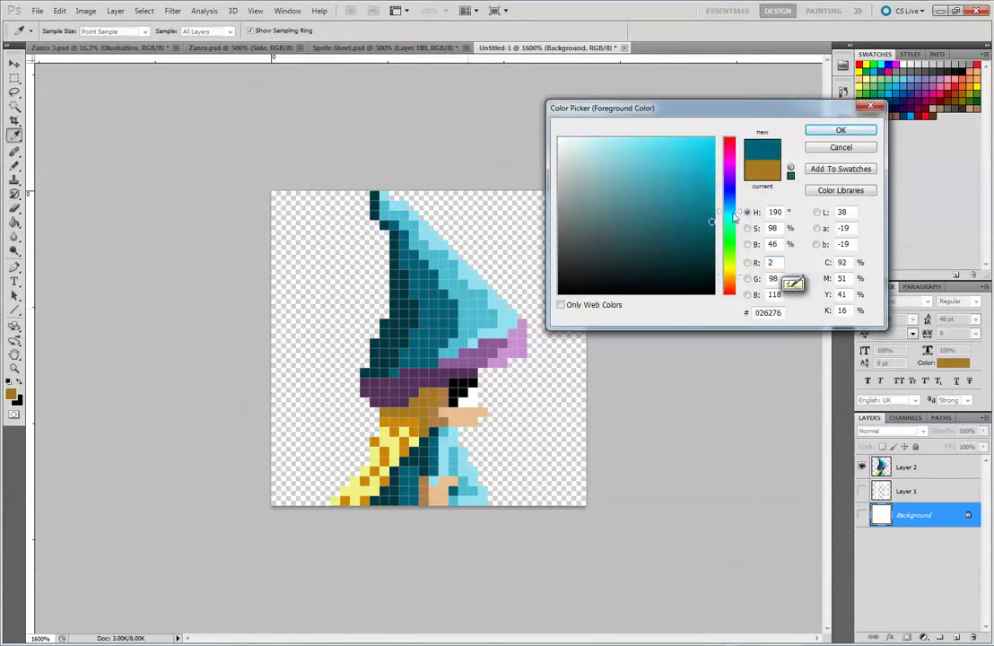
pyautogui.moveTo(734, 274); pyautogui.dragTo(734, 288)
pyautogui.click(699, 156)
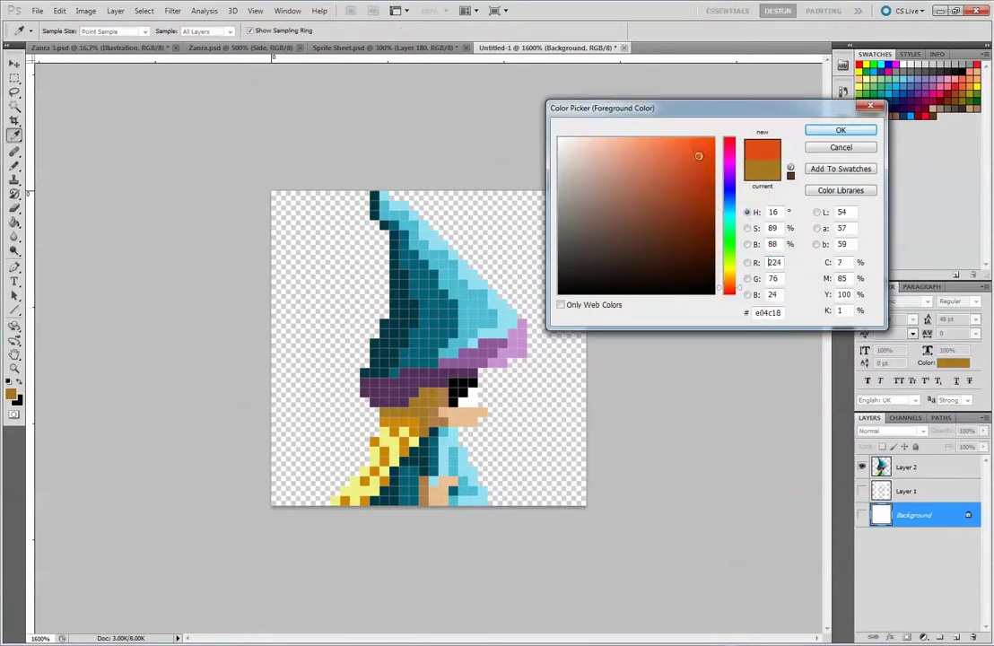
pyautogui.moveTo(699, 155)
pyautogui.mouseDown()
pyautogui.moveTo(685, 164)
pyautogui.moveTo(691, 158)
pyautogui.mouseUp()
pyautogui.click(834, 128)
# - On Layer 2, paint 2 × 2 pixel orange spots with the Pencil at the hat's tip and upper front edge
pyautogui.press('v')
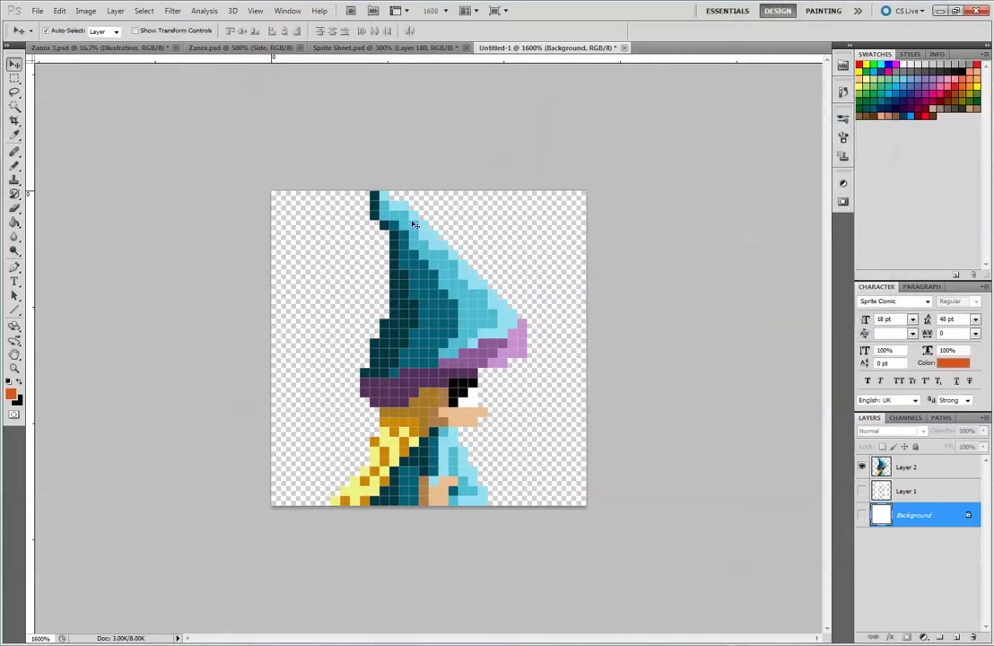
pyautogui.press('b')
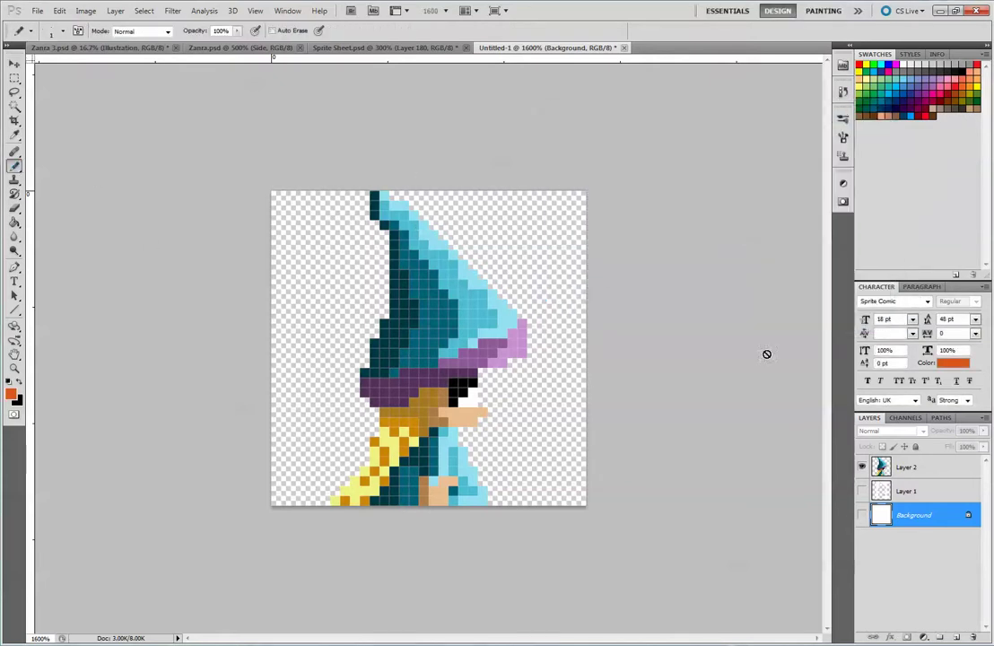
pyautogui.click(901, 471)
pyautogui.moveTo(423, 225)
pyautogui.mouseDown()
pyautogui.moveTo(426, 235)
pyautogui.moveTo(417, 223)
pyautogui.mouseUp()
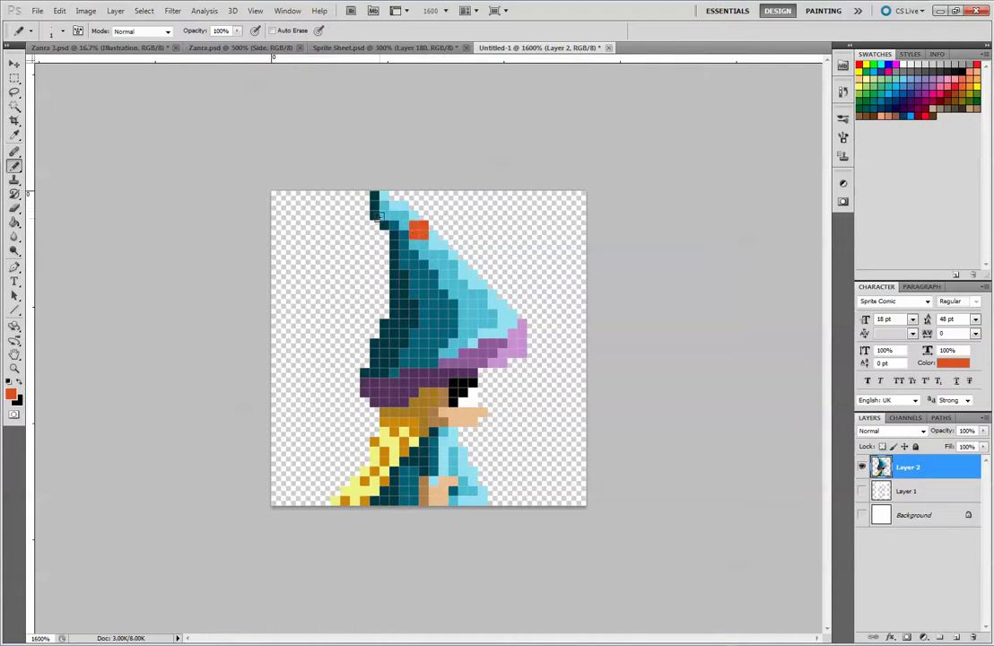
pyautogui.moveTo(377, 215); pyautogui.dragTo(366, 209)
# - Paint a larger orange spot on the hat's lower front edge and another low in the middle, undoing a misplaced stroke
pyautogui.moveTo(483, 294)
pyautogui.mouseDown()
pyautogui.moveTo(493, 278)
pyautogui.moveTo(501, 285)
pyautogui.moveTo(474, 293)
pyautogui.moveTo(491, 296)
pyautogui.mouseUp()
pyautogui.hotkey('ctrl', 'z')
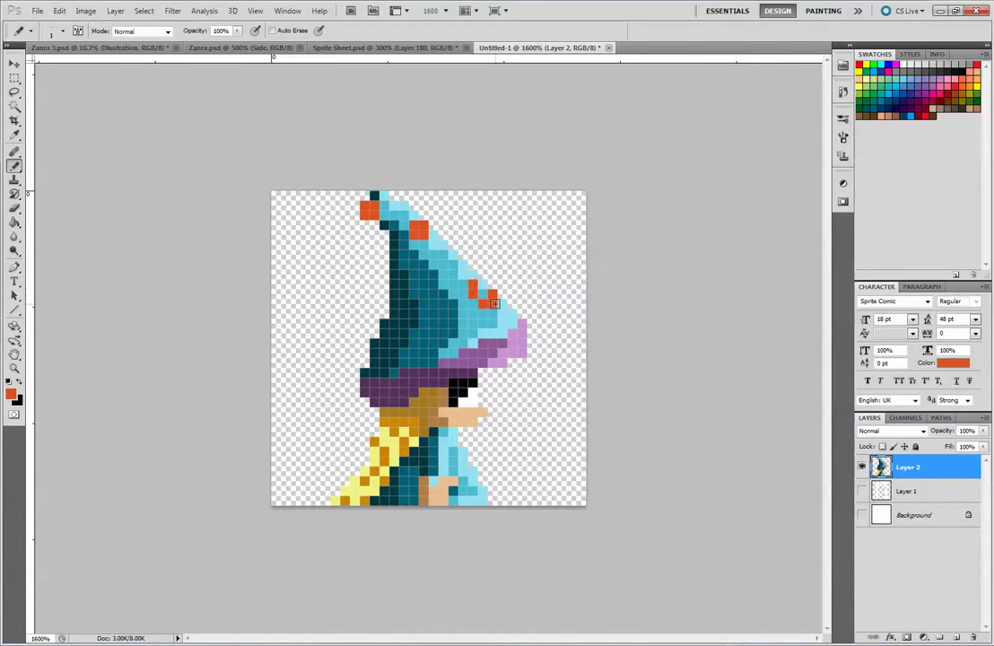
pyautogui.click(483, 295)
pyautogui.click(480, 285)
pyautogui.click(493, 285)
pyautogui.moveTo(438, 339); pyautogui.dragTo(441, 328)
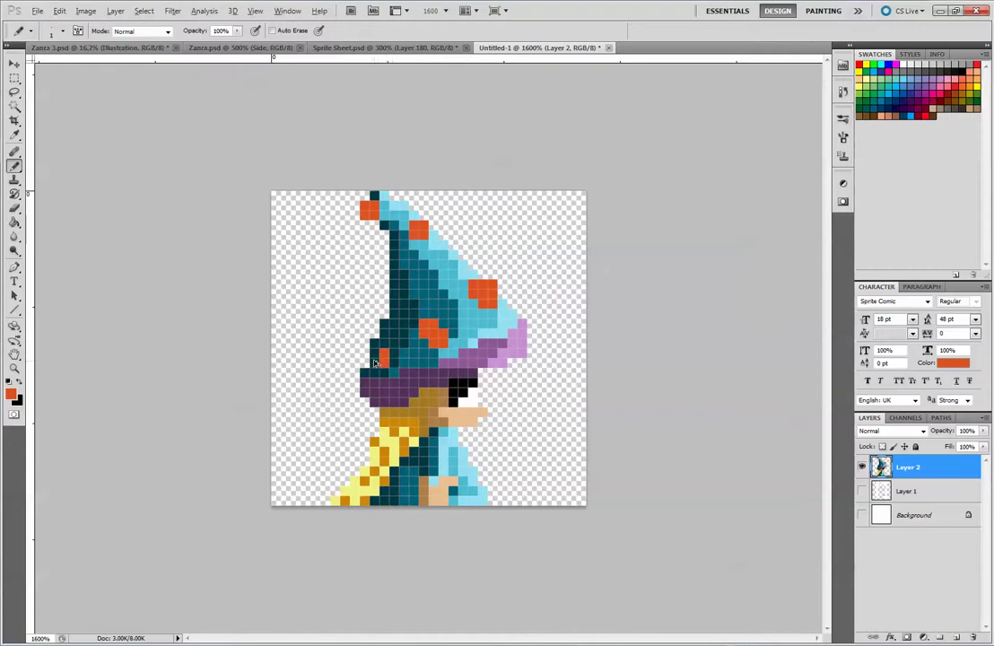
# - Paint an orange spot on the hat's lower back edge, undoing the strokes that reach too low and restoring the best shape
pyautogui.moveTo(381, 355)
pyautogui.mouseDown()
pyautogui.moveTo(384, 344)
pyautogui.moveTo(365, 356)
pyautogui.mouseUp()
pyautogui.click(374, 362)
pyautogui.press('alt')
pyautogui.hotkey('ctrl', 'alt', 'z')
pyautogui.hotkey('ctrl', 'alt', 'z')
pyautogui.hotkey('ctrl', 'alt', 'z')
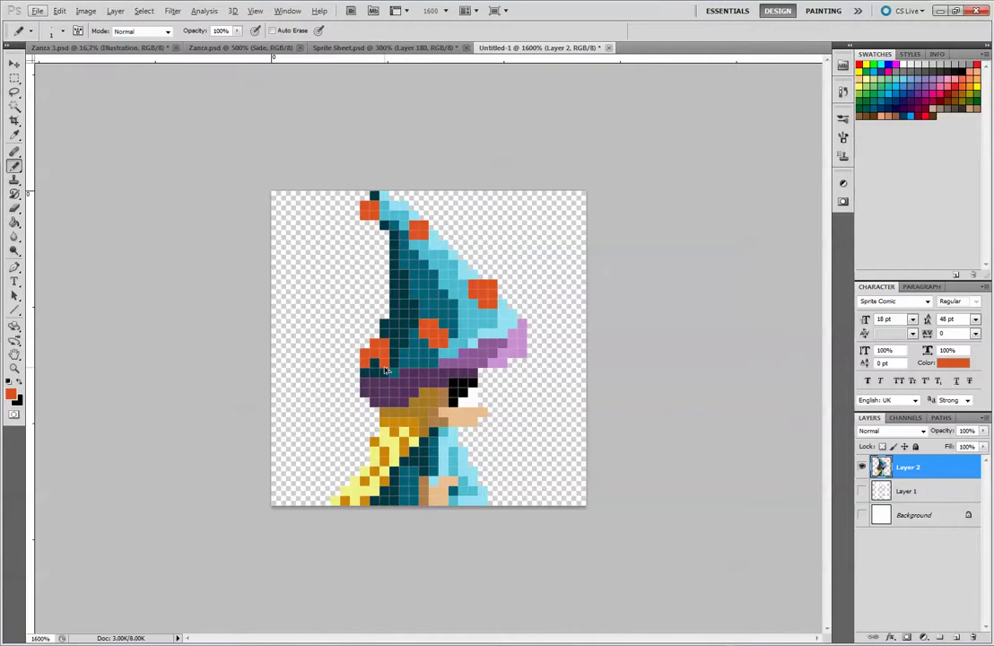
pyautogui.hotkey('ctrl', 'alt', 'z')
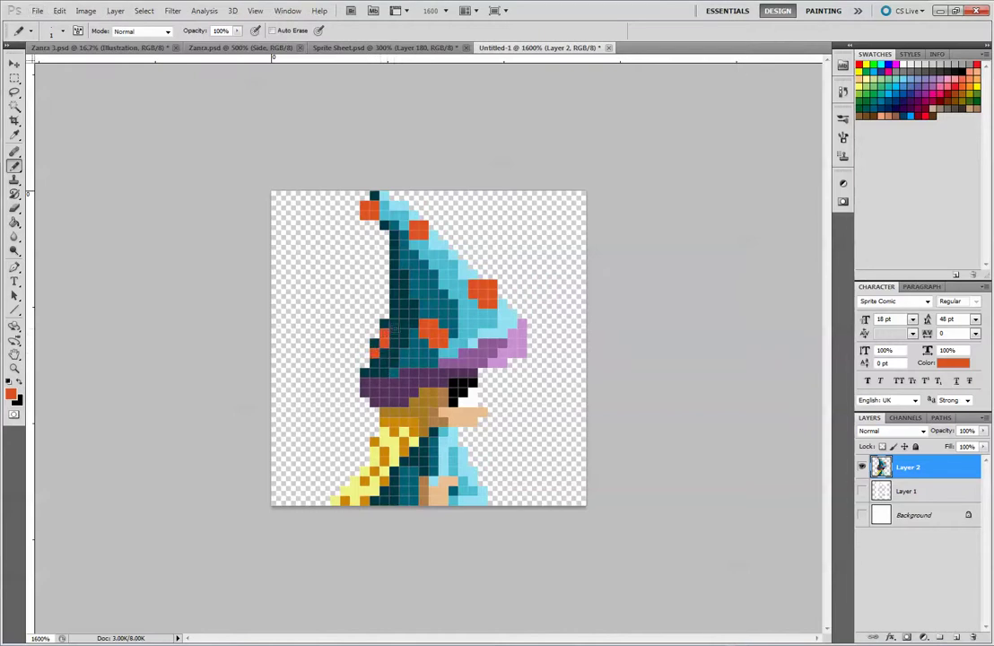
pyautogui.hotkey('ctrl', 'shift', 'z')
# - Add orange spots halfway up the hat's back edge, in the middle of the hat and on the upper front edge
pyautogui.moveTo(395, 283); pyautogui.dragTo(395, 294)
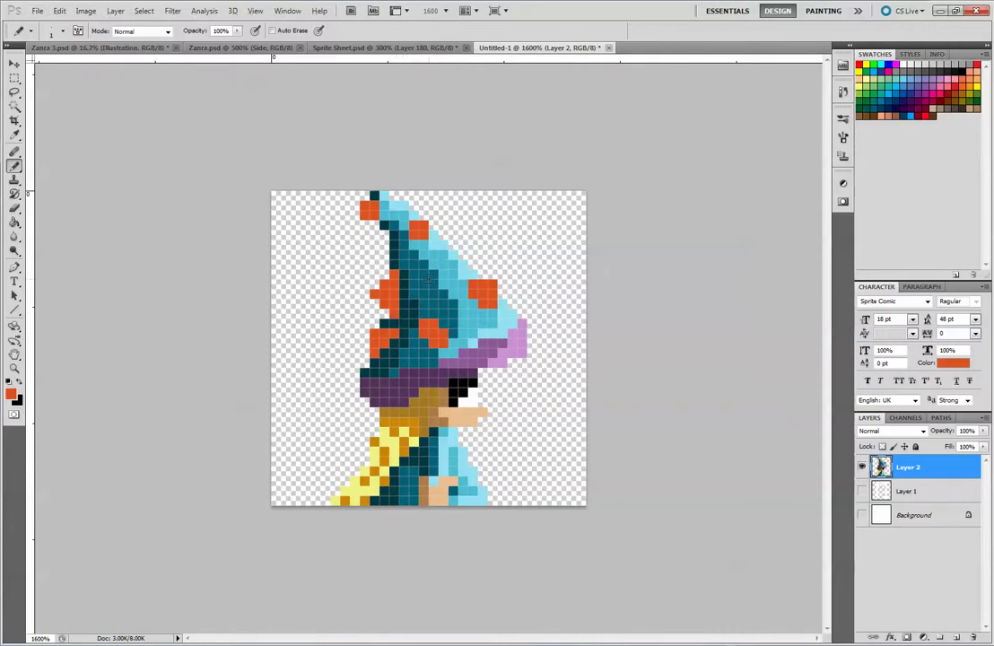
pyautogui.click(433, 282)
pyautogui.click(453, 244)
pyautogui.click(462, 254)
pyautogui.click(444, 243)
pyautogui.click(451, 236)
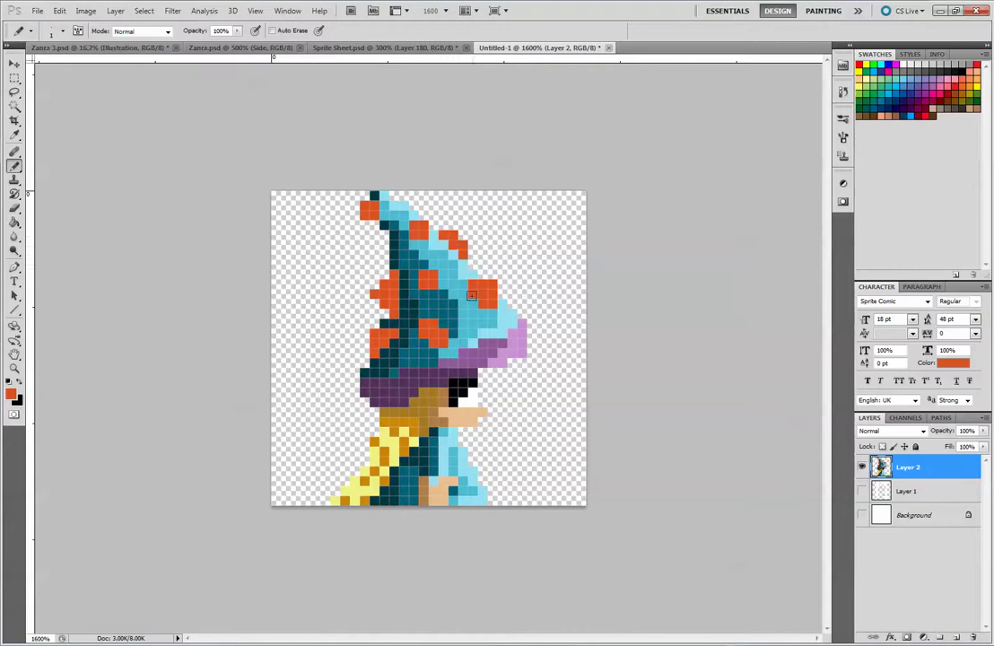
pyautogui.click(463, 238)
# - Trim the orange spot halfway up the hat's back edge with the Eraser and hat teal, and redraw it higher in orange
pyautogui.keyDown('alt'); pyautogui.click(392, 313); pyautogui.keyUp('alt')
pyautogui.hotkey('alt', 'e')
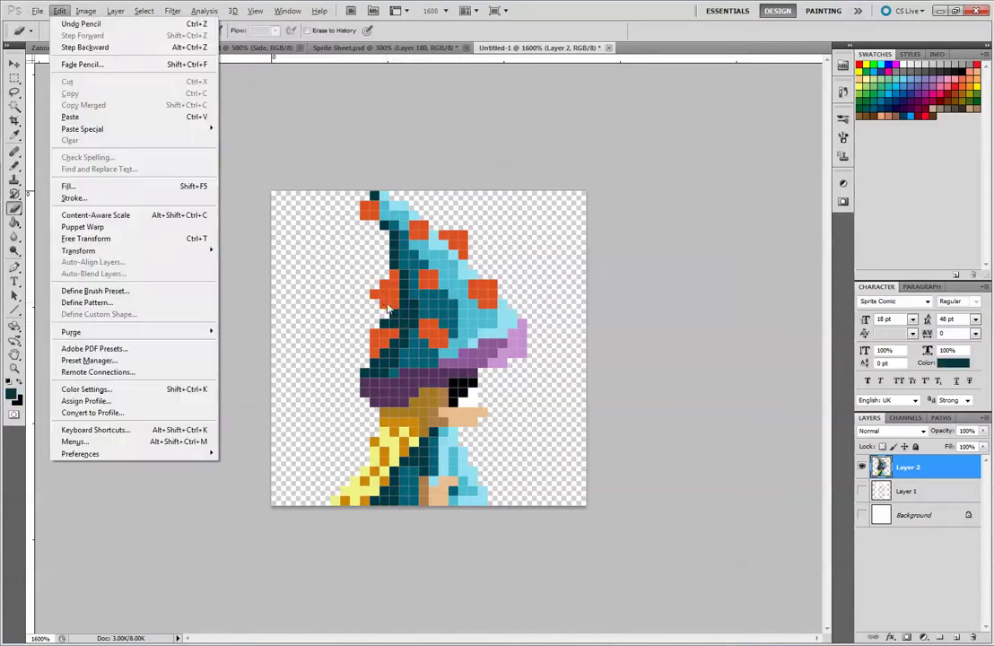
pyautogui.click(351, 119)
pyautogui.press('b')
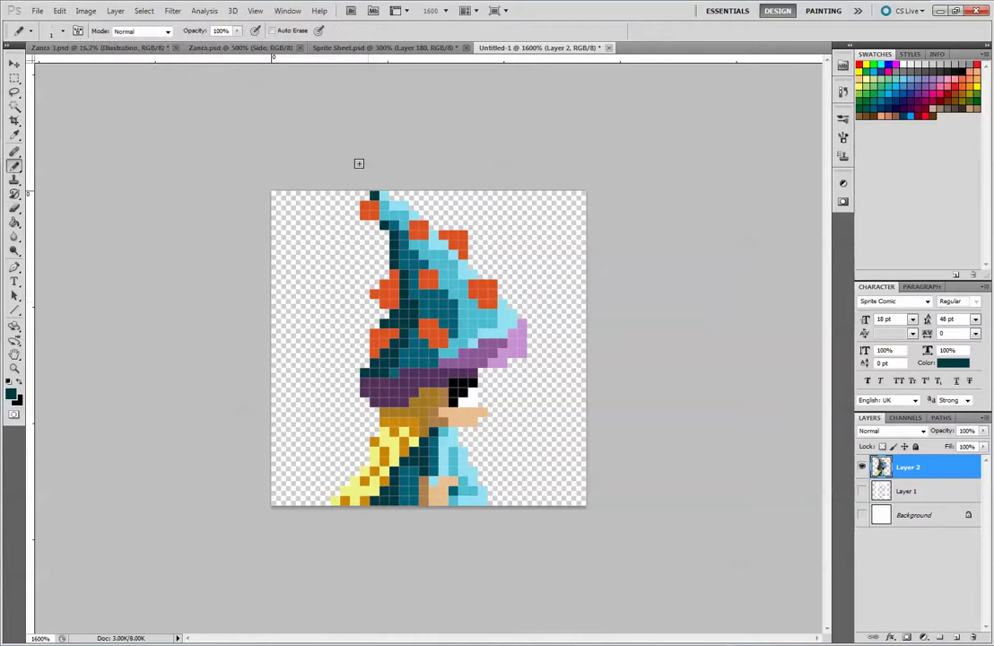
pyautogui.press('e')
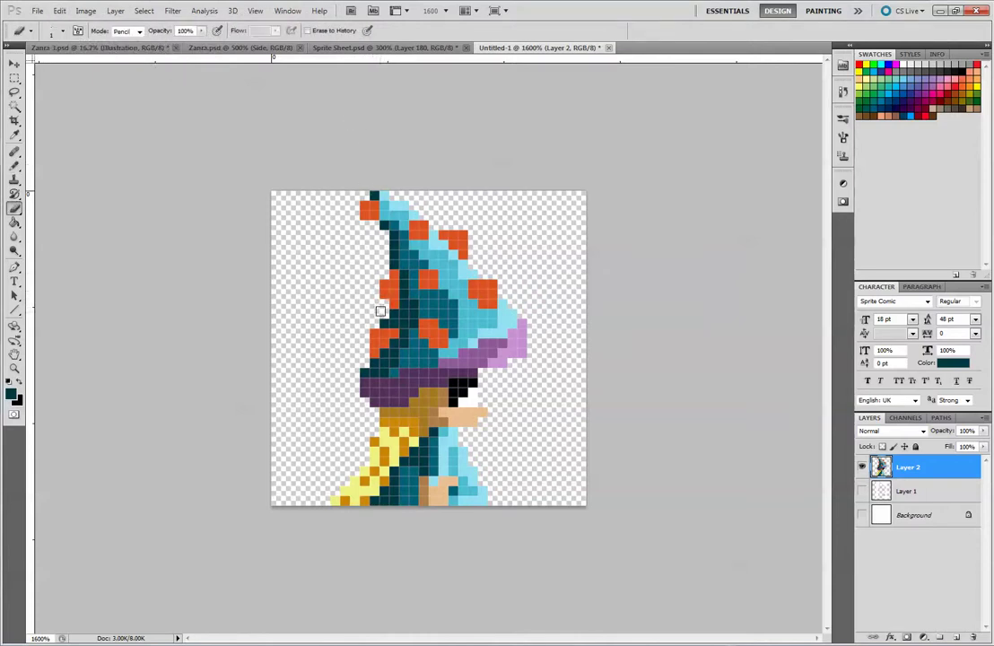
pyautogui.press('b')
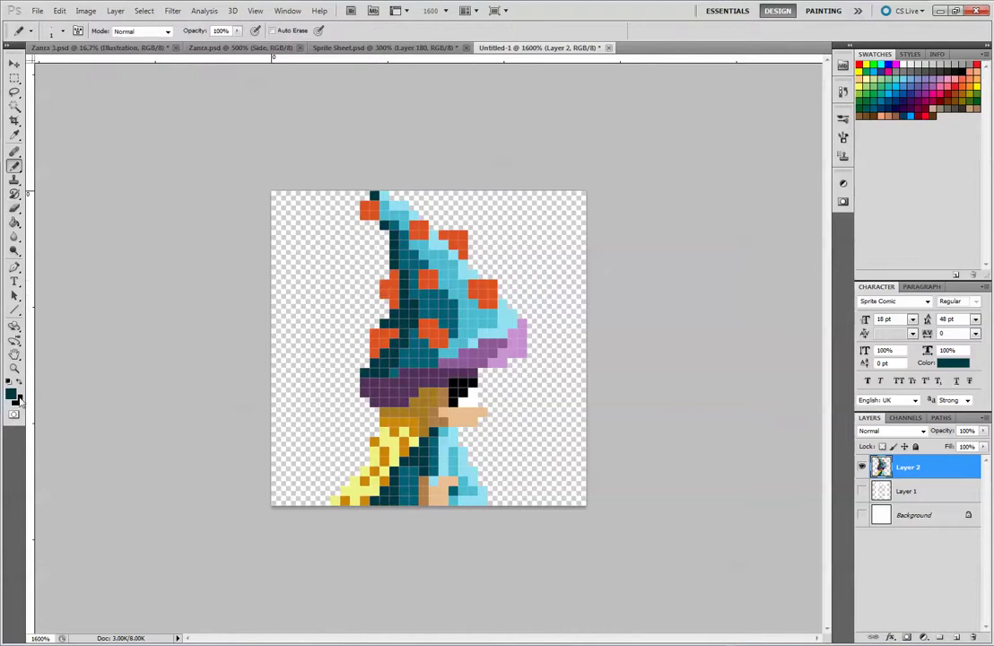
pyautogui.keyDown('alt'); pyautogui.click(384, 274); pyautogui.keyUp('alt')
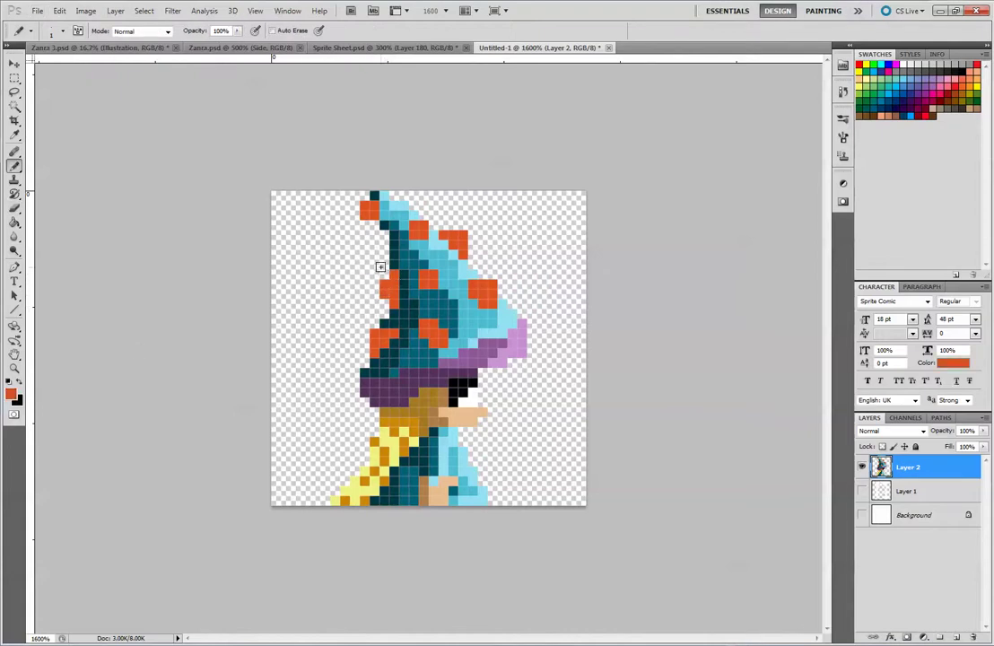
pyautogui.moveTo(389, 280); pyautogui.dragTo(395, 285)
pyautogui.moveTo(373, 284); pyautogui.dragTo(389, 270)
# - Pick a dark red-brown shade of the orange and paint shadow pixels on the inner and lower sides of the hat spots
pyautogui.click(13, 395)
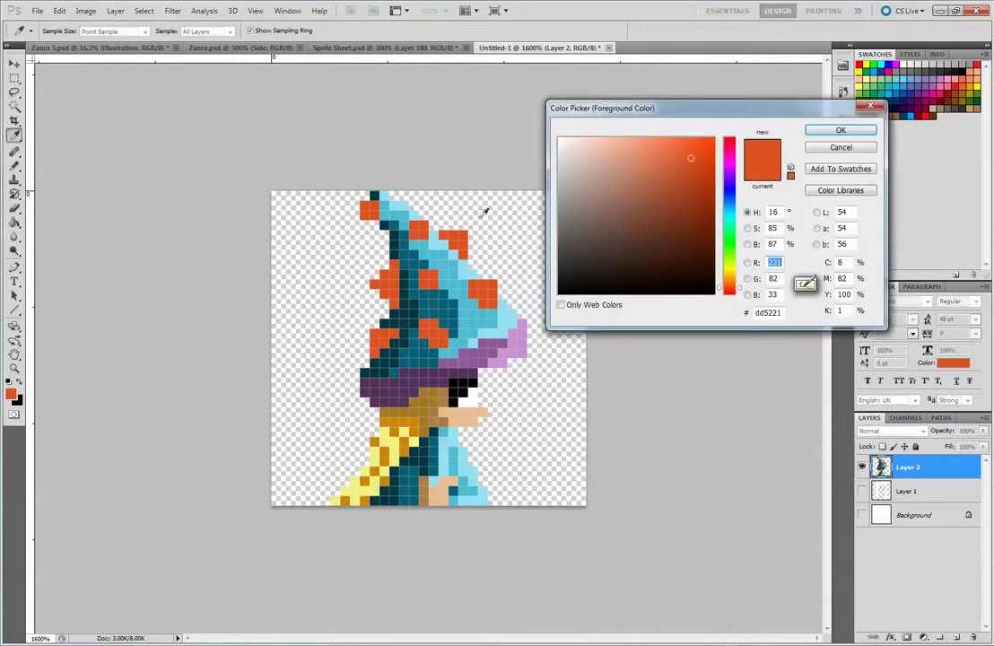
pyautogui.click(702, 205)
pyautogui.click(855, 132)
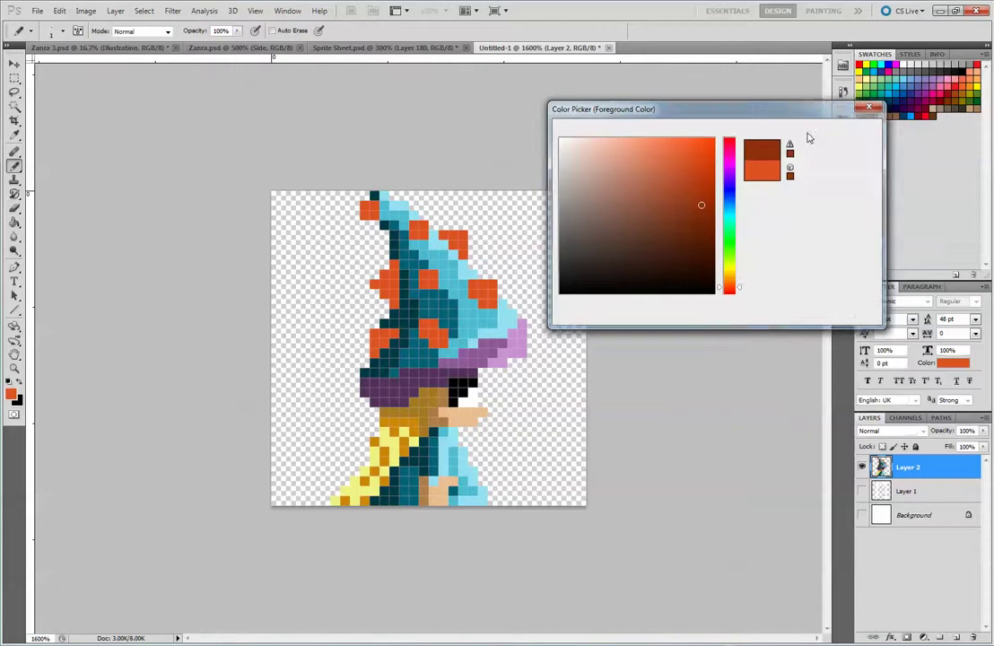
pyautogui.click(372, 206)
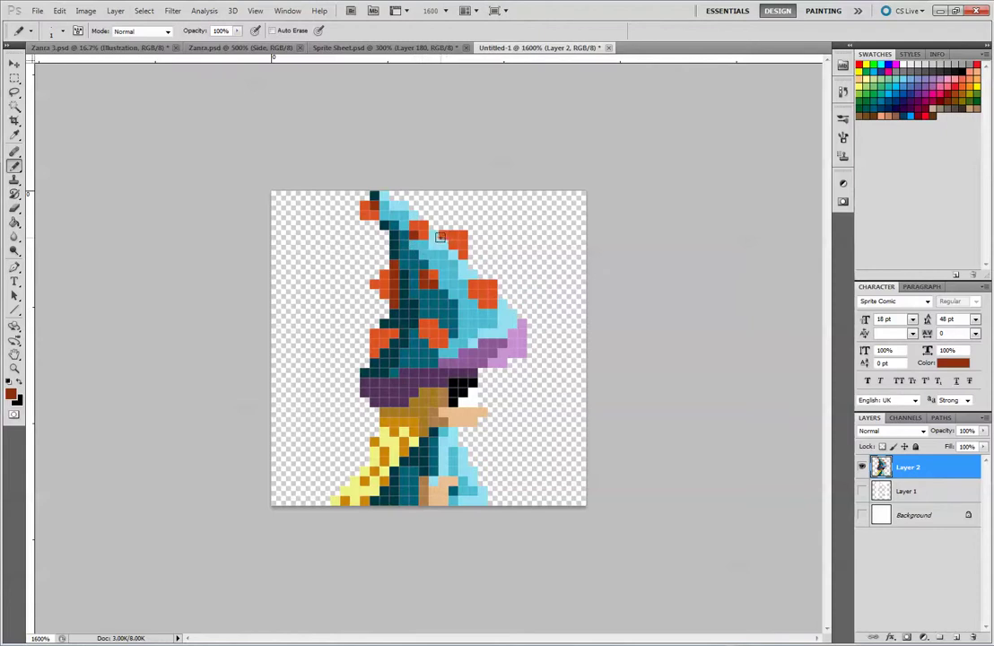
pyautogui.click(442, 236)
pyautogui.click(454, 245)
pyautogui.click(463, 254)
pyautogui.click(473, 294)
pyautogui.click(484, 312)
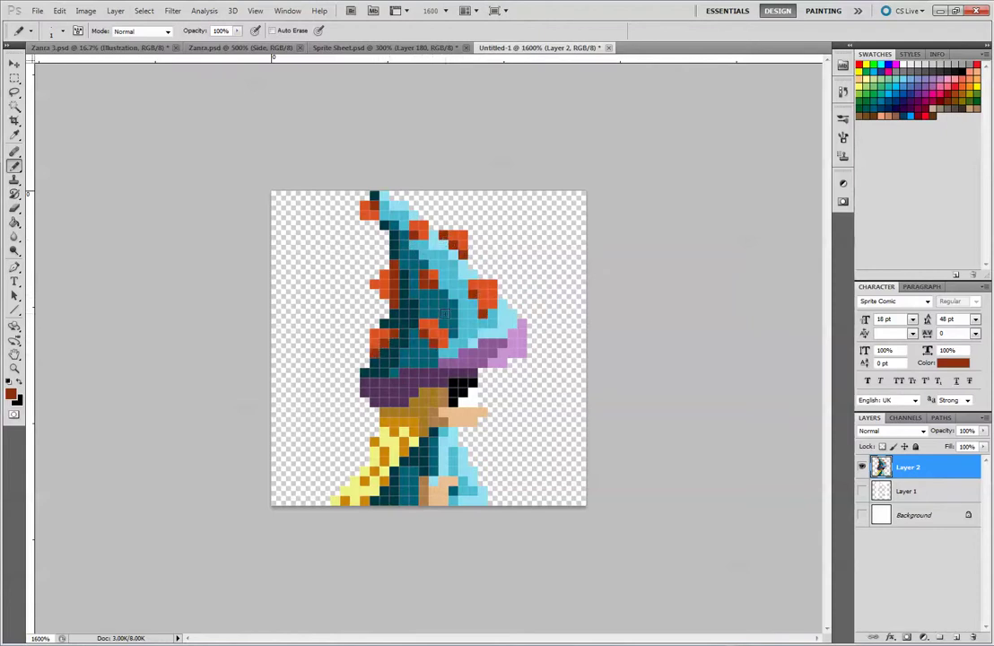
# - Pick the pale peach #fbb49b and paint highlight pixels on the outer corners of the hat spots
pyautogui.keyDown('alt'); pyautogui.click(437, 274); pyautogui.keyUp('alt')
pyautogui.click(9, 396)
pyautogui.click(619, 140)
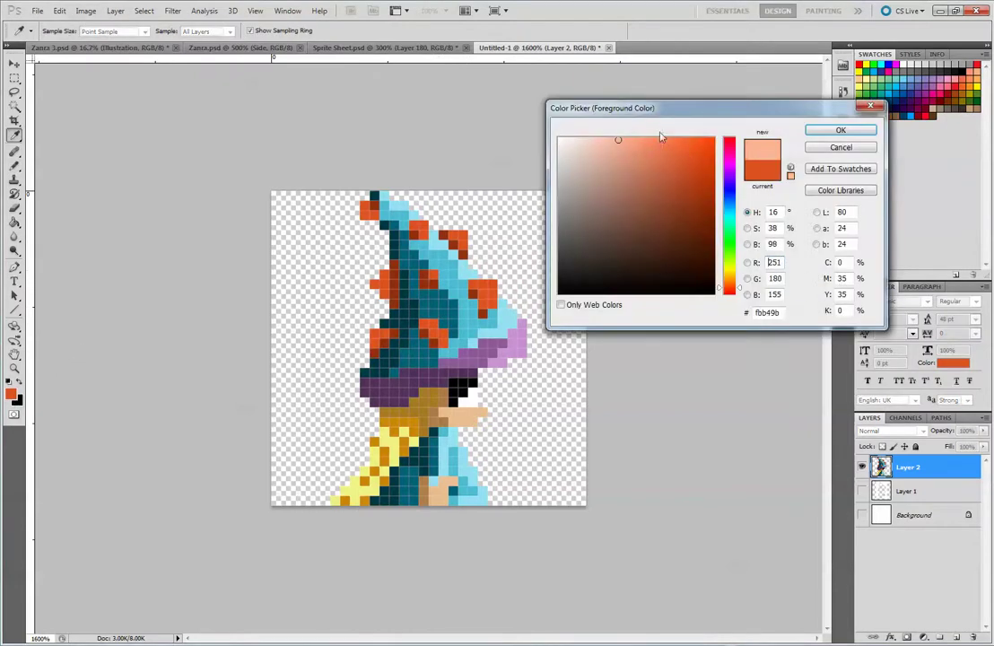
pyautogui.click(864, 136)
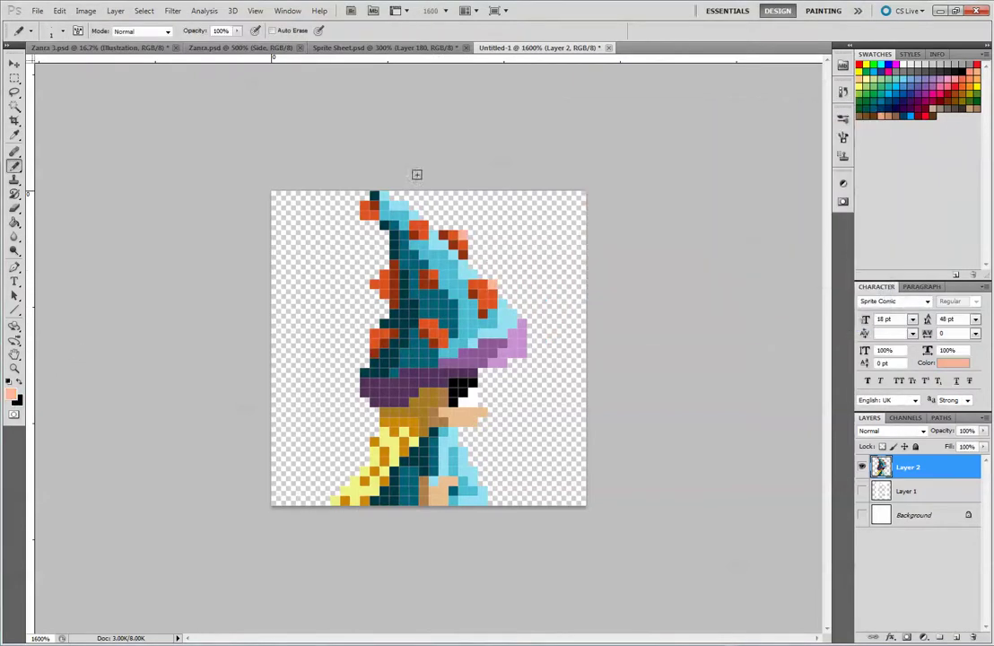
pyautogui.click(365, 215)
pyautogui.click(423, 225)
pyautogui.click(373, 287)
pyautogui.click(384, 275)
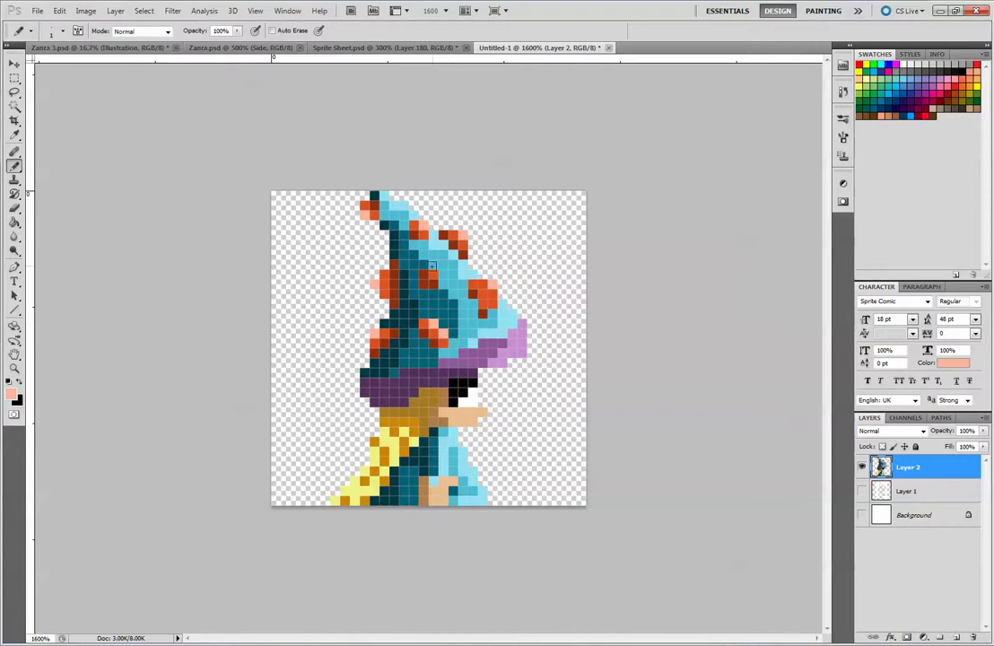
pyautogui.click(432, 275)
# - Restore the light blue pixel below the lower front-edge spot and shade that spot's lower corner in dark red-brown
pyautogui.keyDown('alt'); pyautogui.click(476, 315); pyautogui.keyUp('alt')
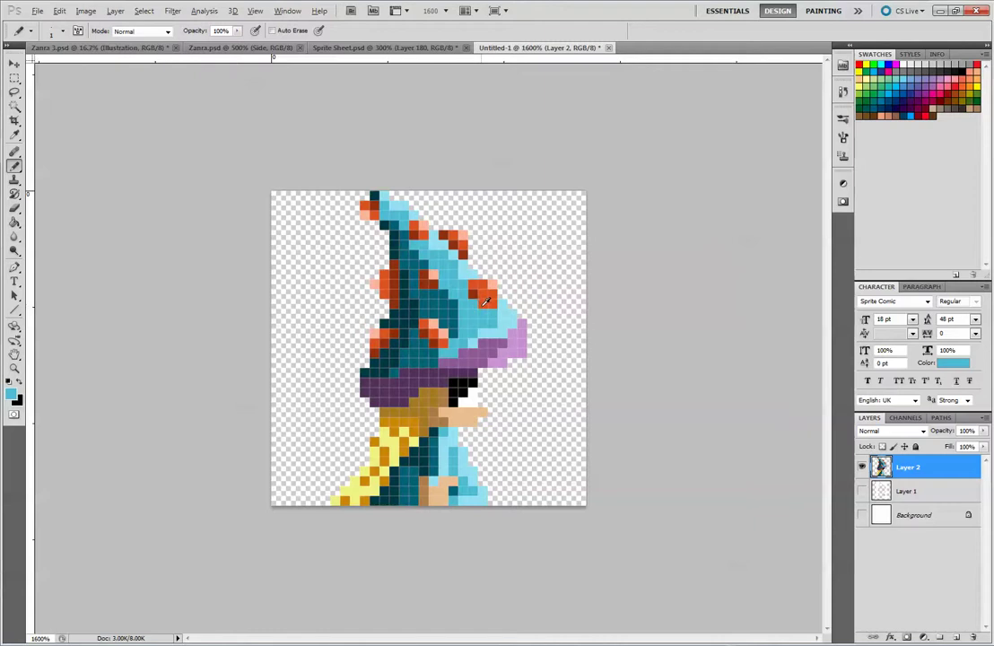
pyautogui.keyDown('alt'); pyautogui.click(471, 289); pyautogui.keyUp('alt')
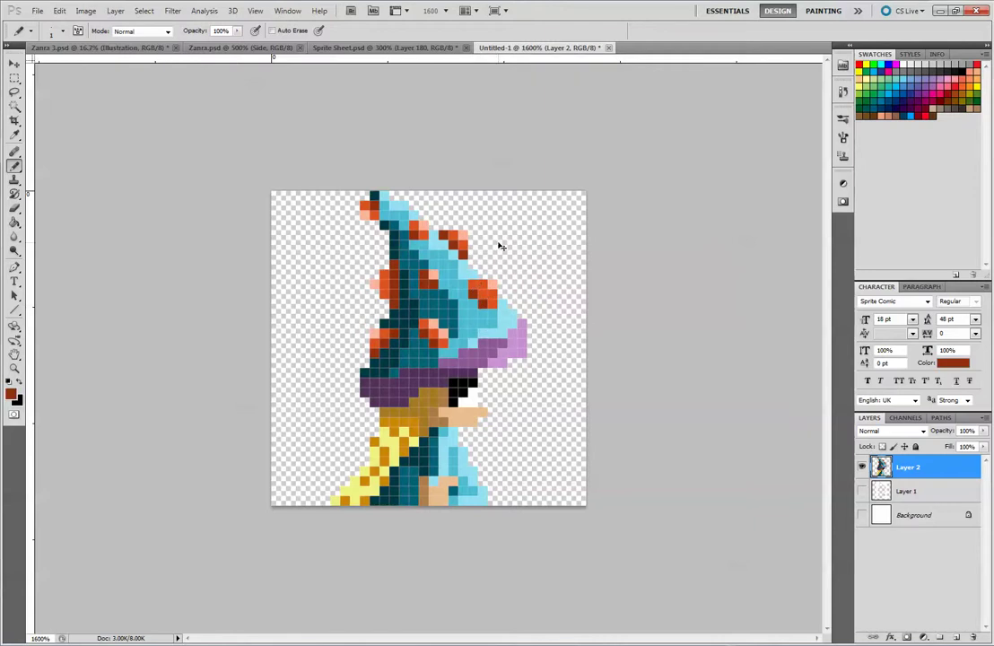
pyautogui.hotkey('ctrl', '-')
pyautogui.hotkey('ctrl', '-')
pyautogui.hotkey('ctrl', '-')
pyautogui.hotkey('ctrl', '-')
pyautogui.hotkey('ctrl', '-')
pyautogui.hotkey('ctrl', '-')
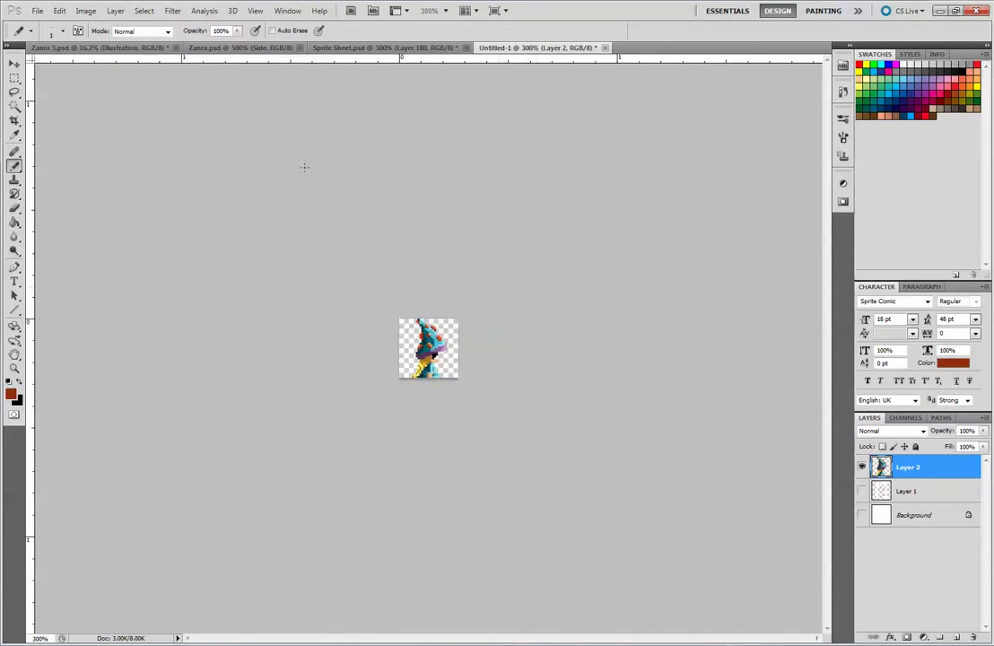
# - Compare the spotted sprite with the line art in Zanra.psd and Zanra 3.psd, and select the sprite's whole canvas for copying
pyautogui.click(14, 78)
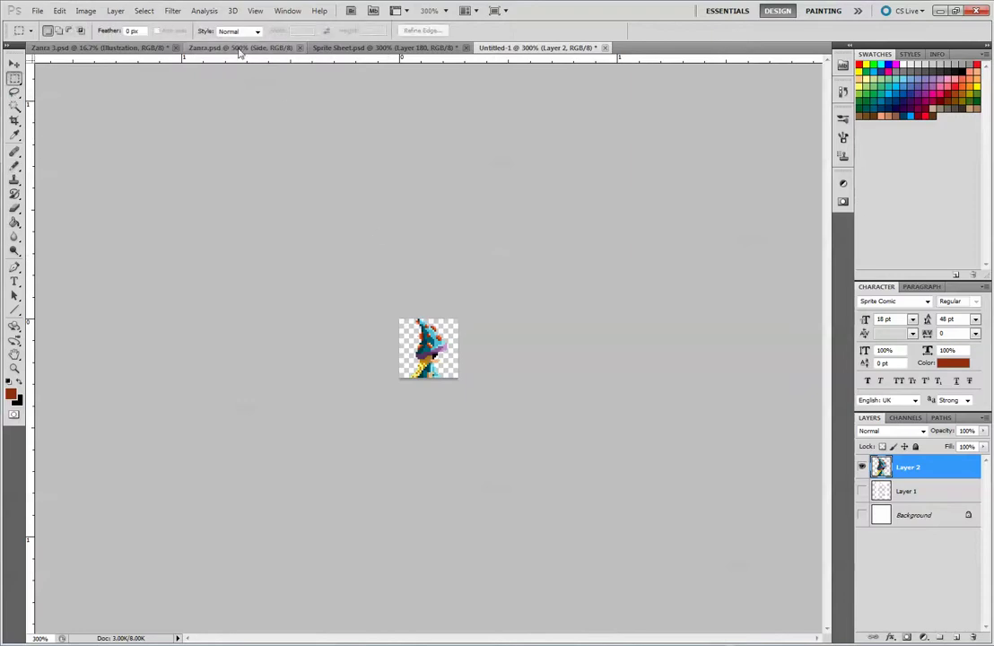
pyautogui.click(240, 48)
pyautogui.click(122, 47)
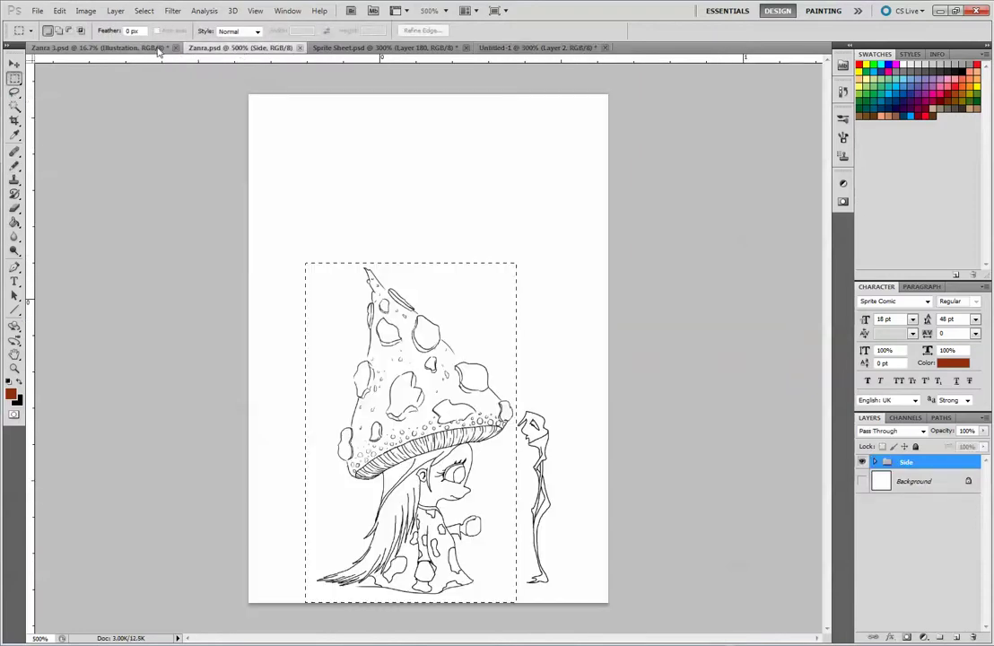
pyautogui.click(503, 46)
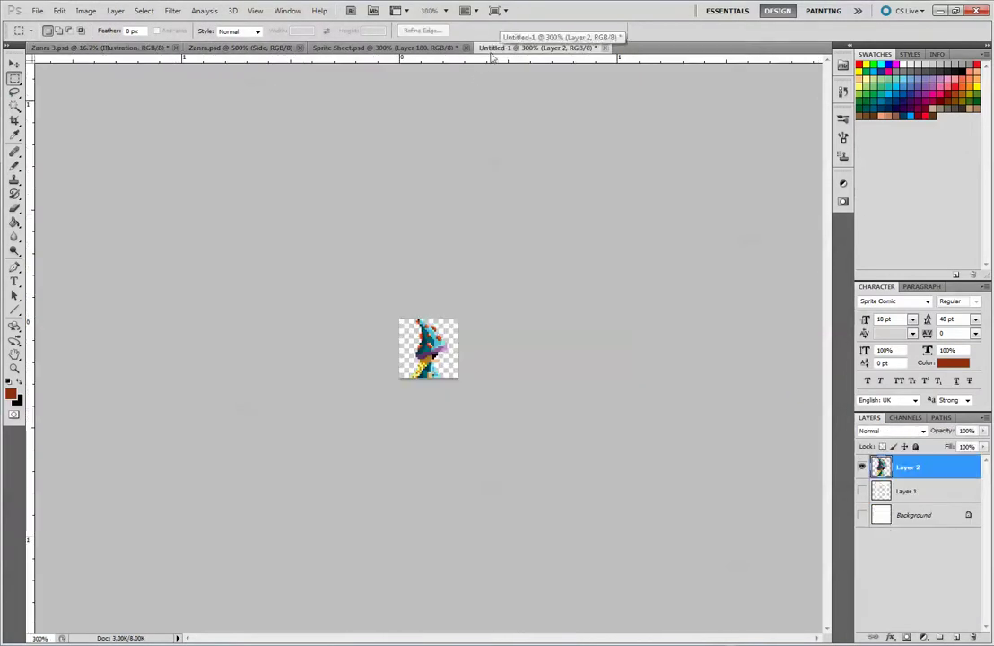
pyautogui.click(101, 46)
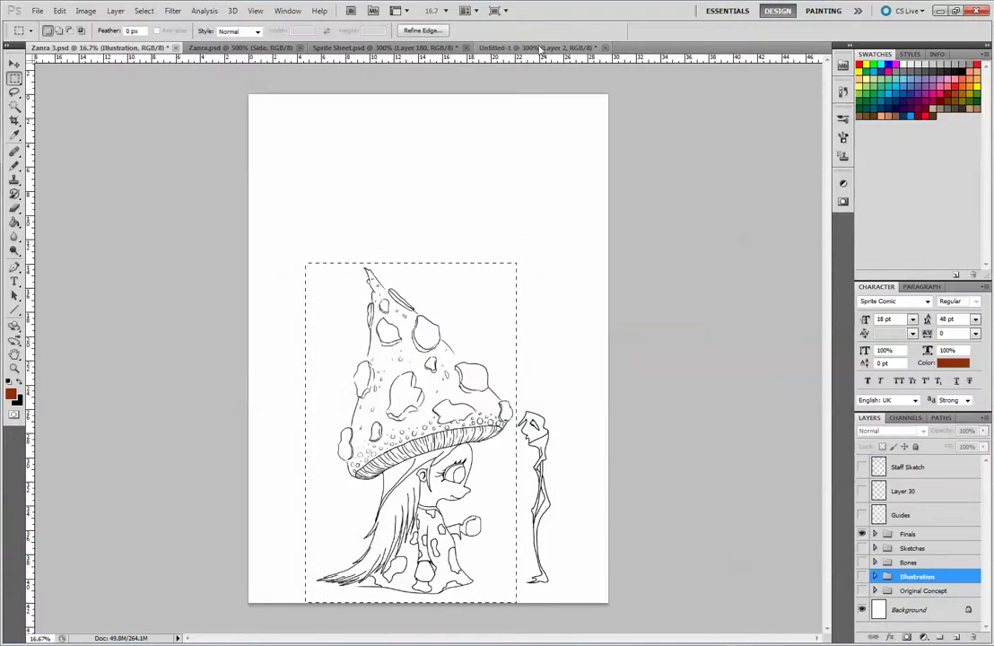
pyautogui.click(542, 47)
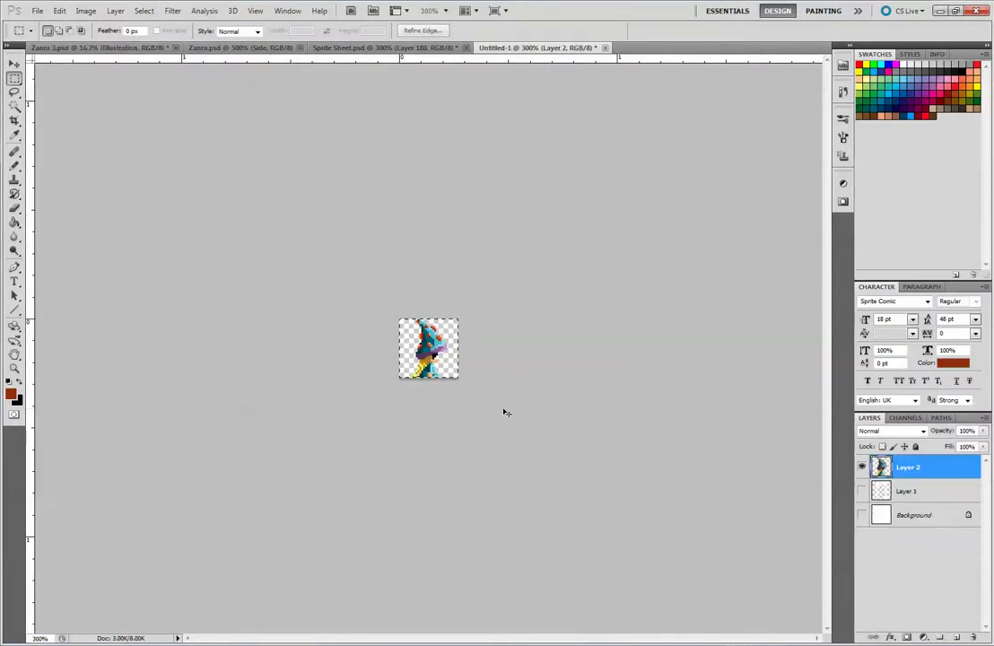
pyautogui.click(101, 47)
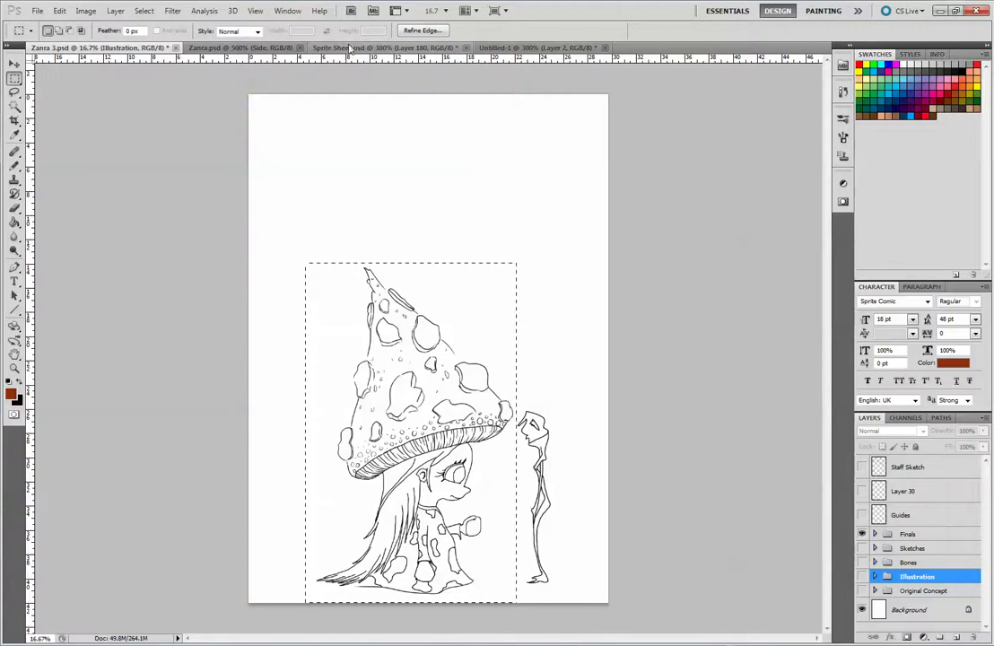
# - Paste the copied spotted sprite into Sprite Sheet.psd and move it to the empty area beside the wooden bridge
pyautogui.click(386, 47)
pyautogui.hotkey('ctrl', 'v')
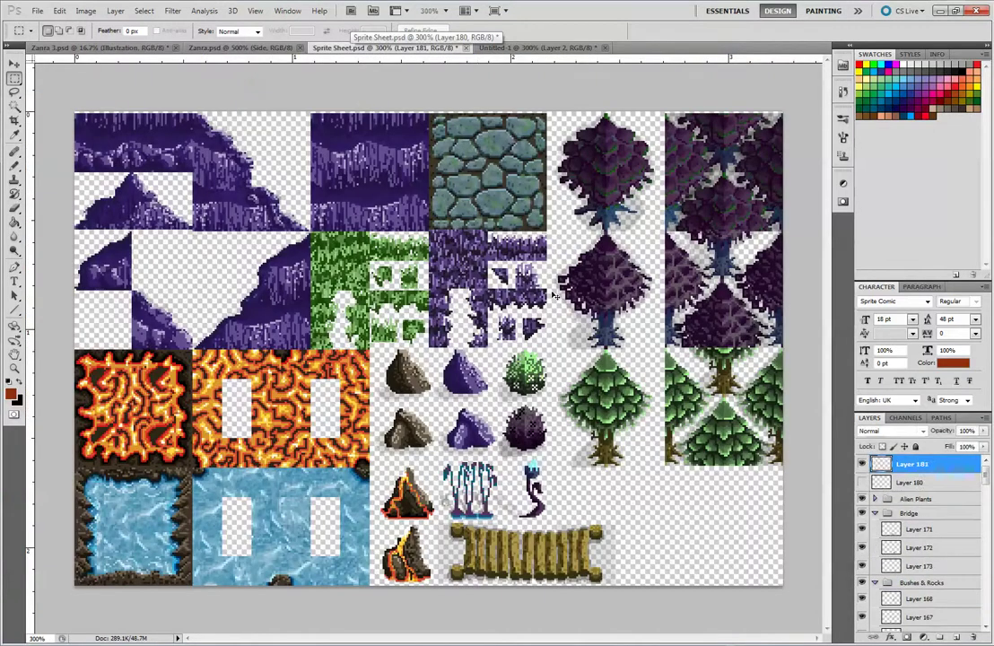
pyautogui.click(14, 65)
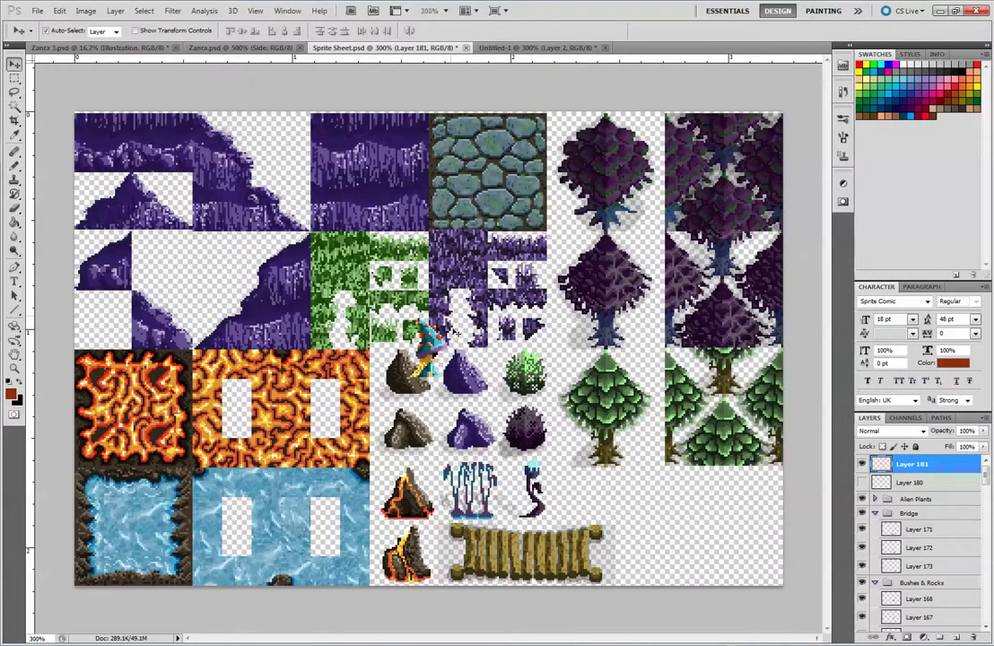
pyautogui.moveTo(427, 349); pyautogui.dragTo(681, 511)
# - Show the earlier sprite on Layer 180 and move the spotted sprite closer beside it for comparison
pyautogui.click(861, 481)
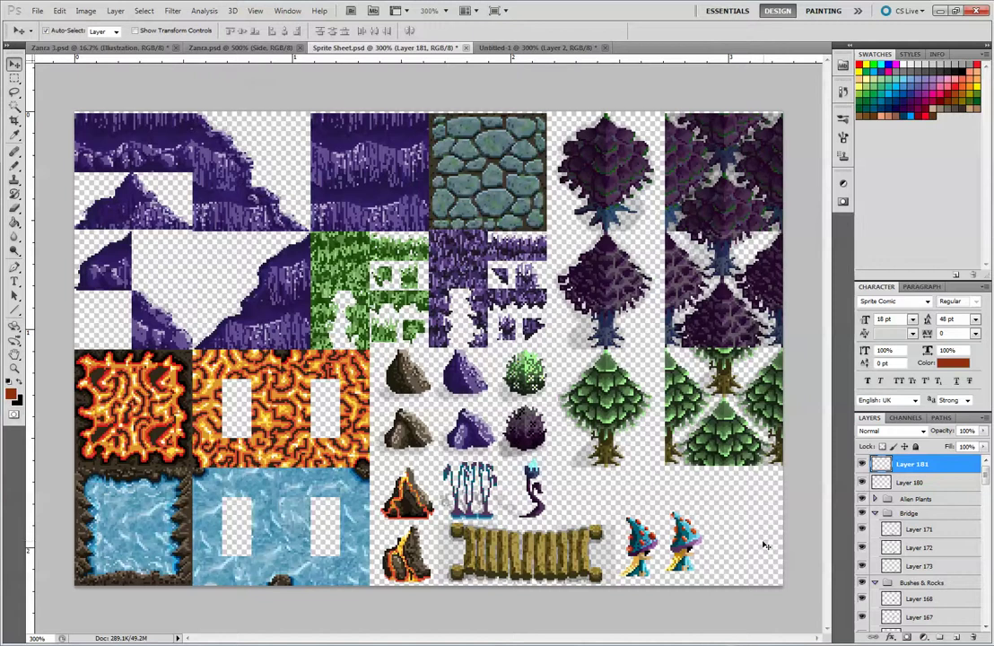
pyautogui.moveTo(681, 557); pyautogui.dragTo(673, 561)
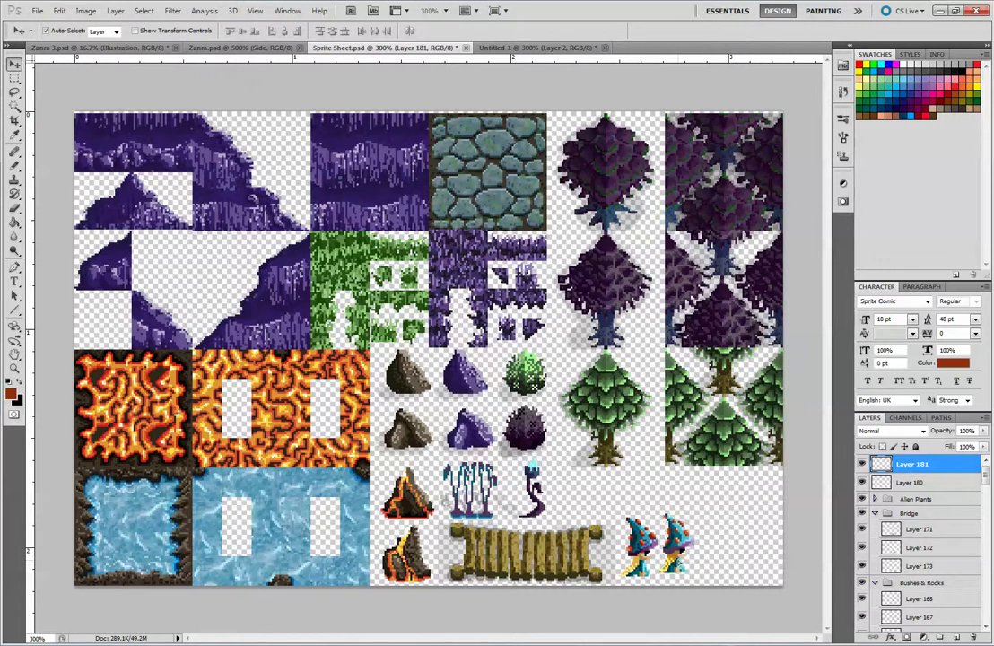
pyautogui.click(752, 595)
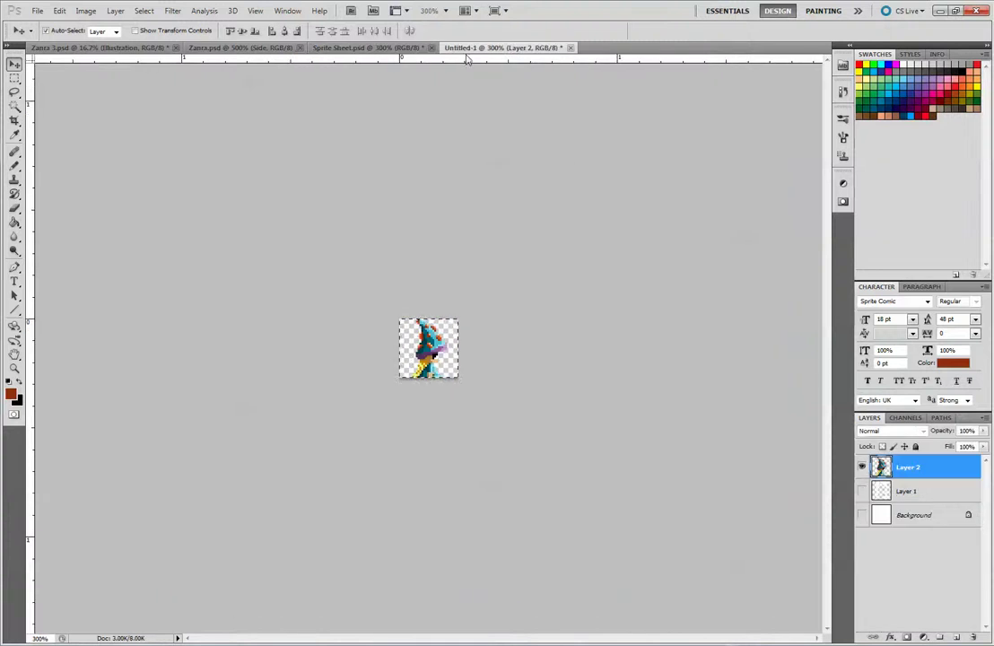
# - Return to the Untitled-1 sprite document and magnify the spotted sprite to at least 700%
pyautogui.click(458, 48)
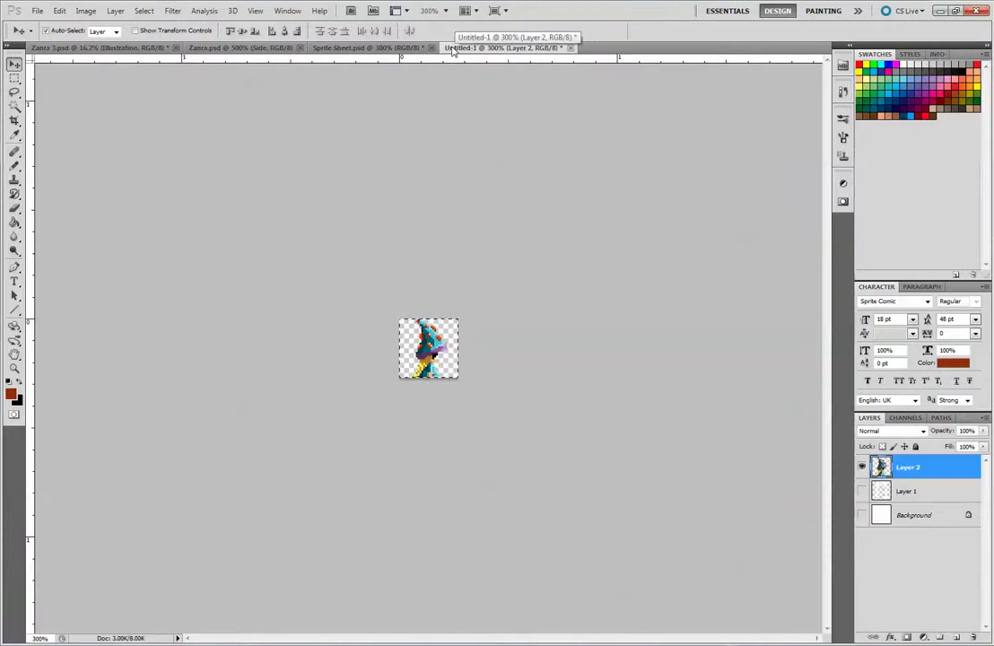
pyautogui.hotkey('ctrl', '+')
pyautogui.hotkey('ctrl', '+')
pyautogui.hotkey('ctrl', '+')
pyautogui.hotkey('ctrl', '+')
pyautogui.hotkey('ctrl', '+')
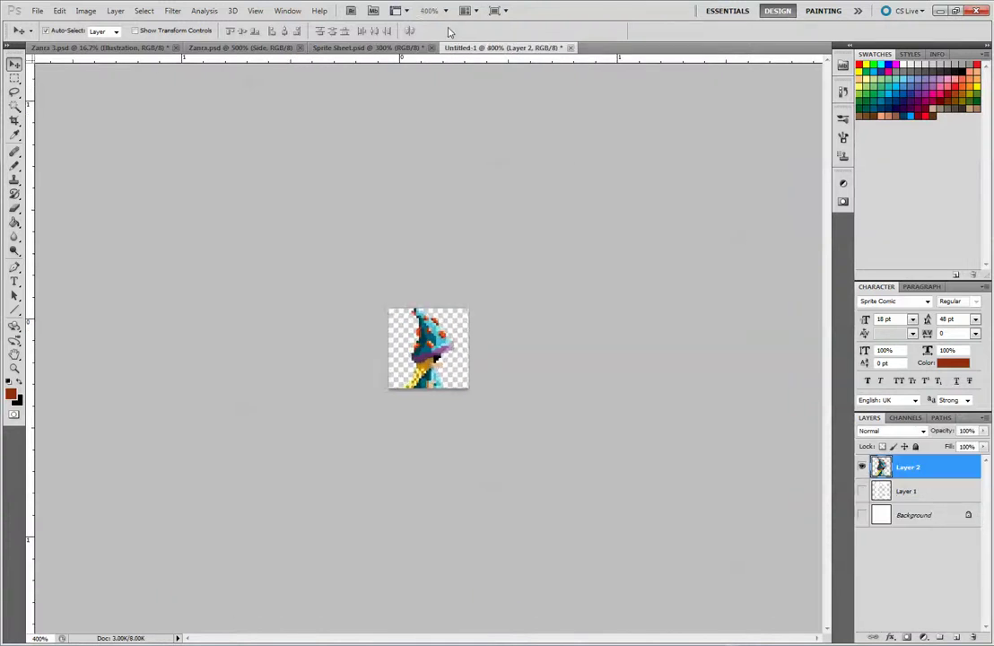
pyautogui.hotkey('ctrl', '+')
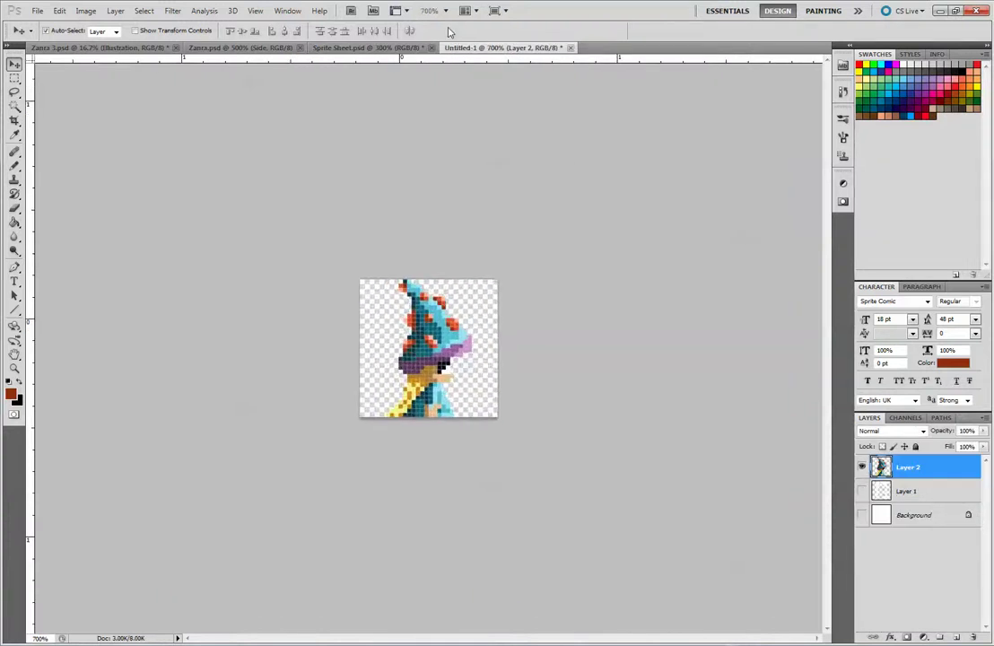